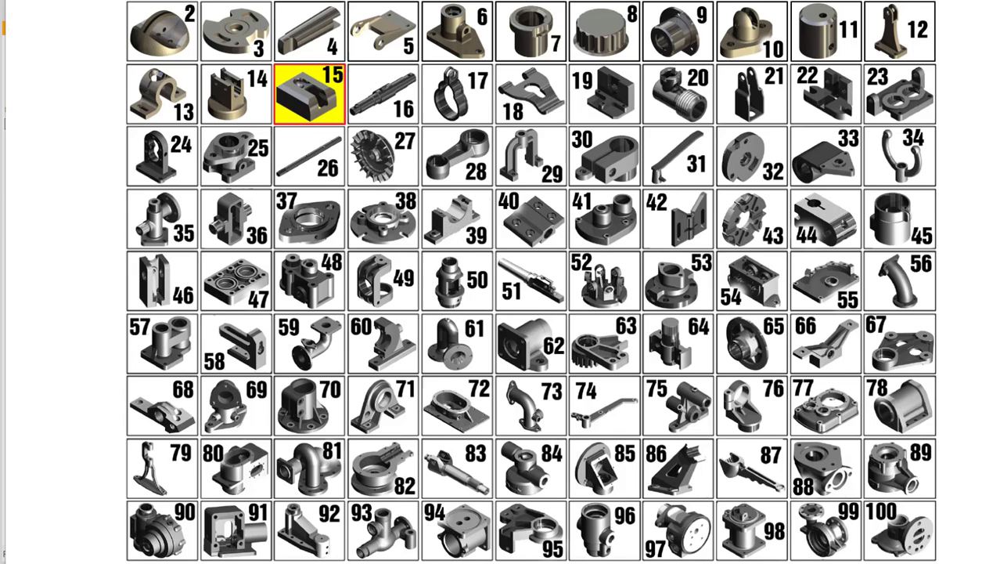
Switch to Autodesk Inventor and examine the views and dimensions of the fixing block drawing
{"action": "mouse_move", "coordinate": [573, 562]}
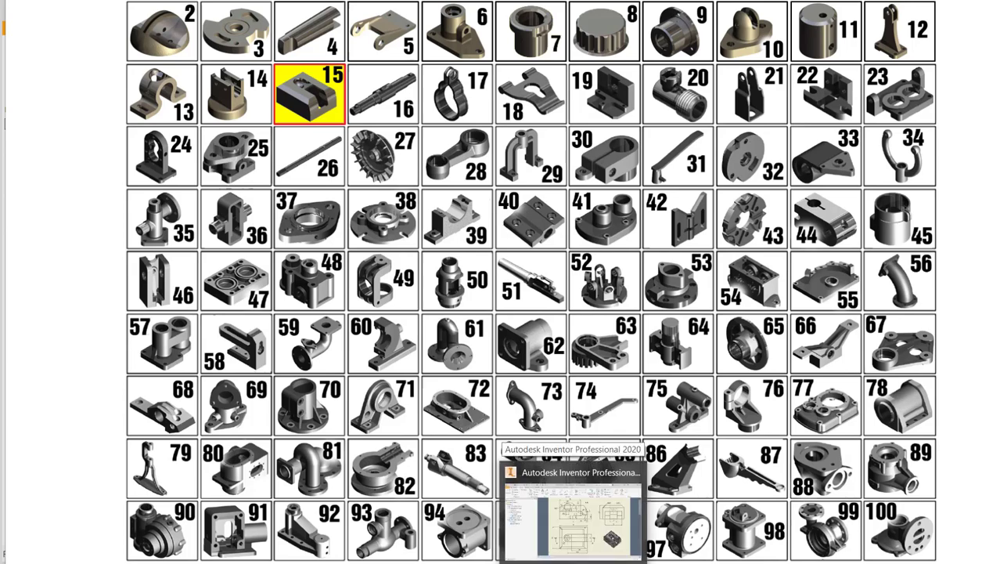
{"action": "left_click", "coordinate": [558, 518]}
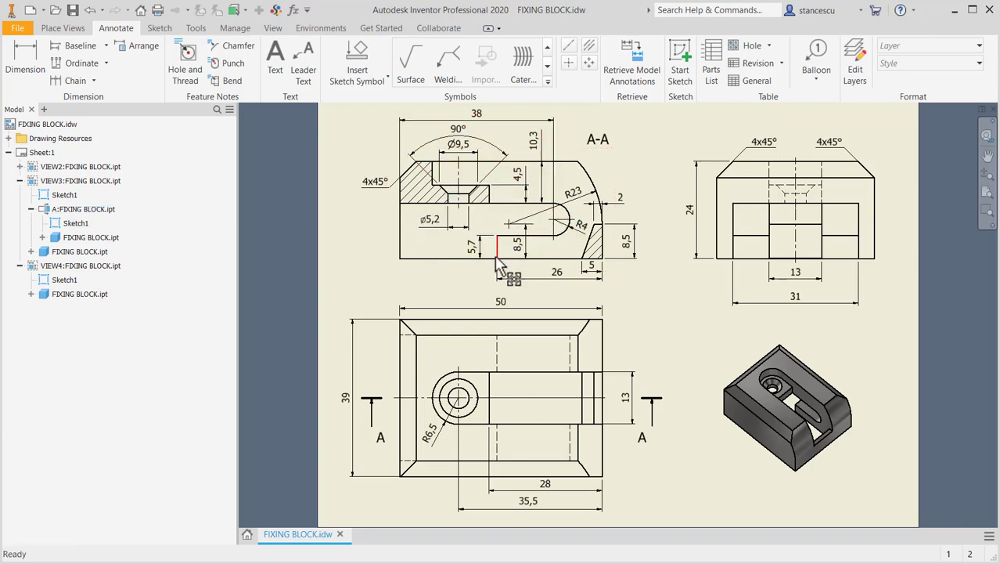
{"action": "scroll", "coordinate": [469, 223], "scroll_direction": "up", "scroll_amount": 4}
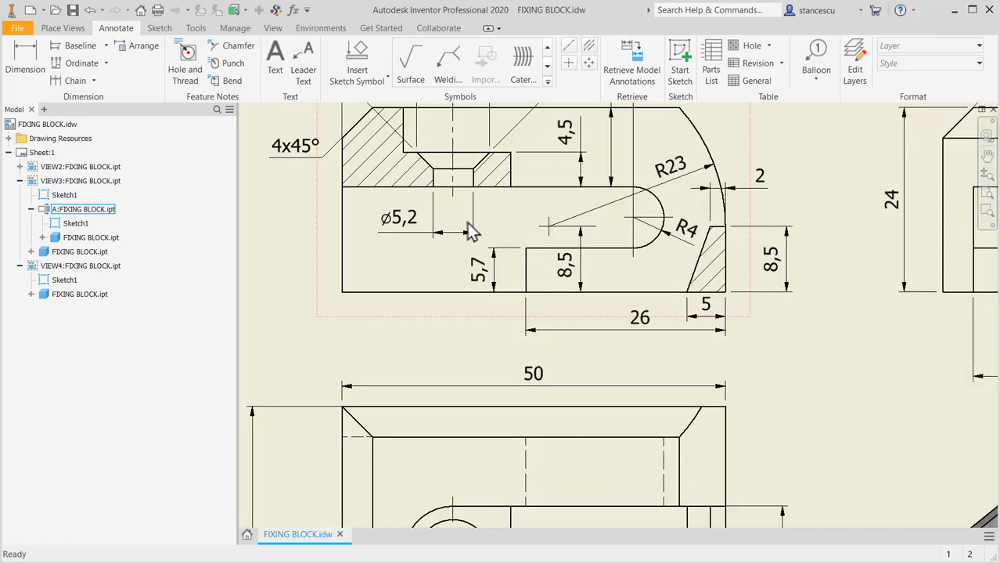
{"action": "scroll", "coordinate": [471, 228], "scroll_direction": "down", "scroll_amount": 3}
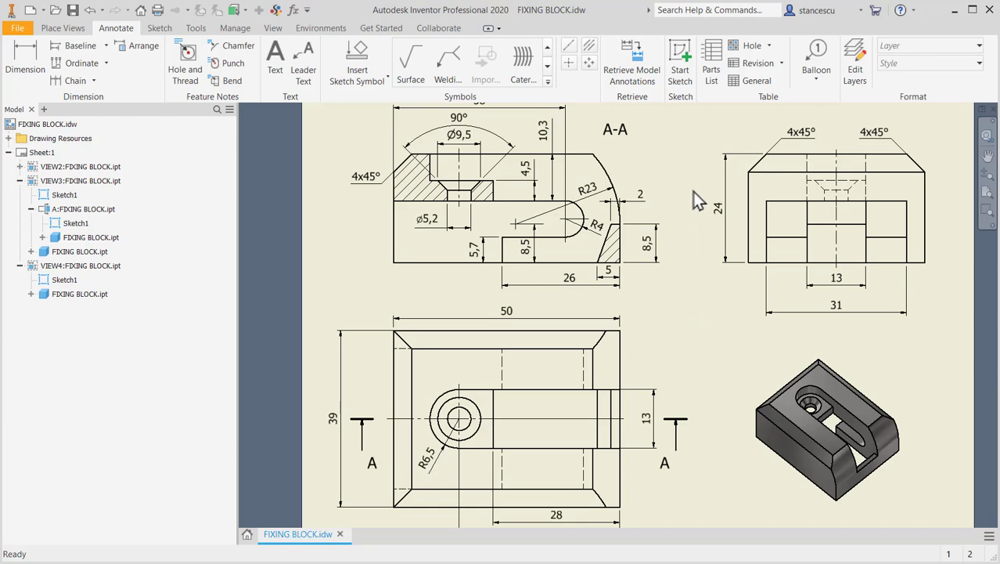
{"action": "mouse_move", "coordinate": [690, 228]}
{"action": "middle_mouse_down"}
{"action": "mouse_move", "coordinate": [690, 255]}
{"action": "mouse_move", "coordinate": [692, 241]}
{"action": "middle_mouse_up"}
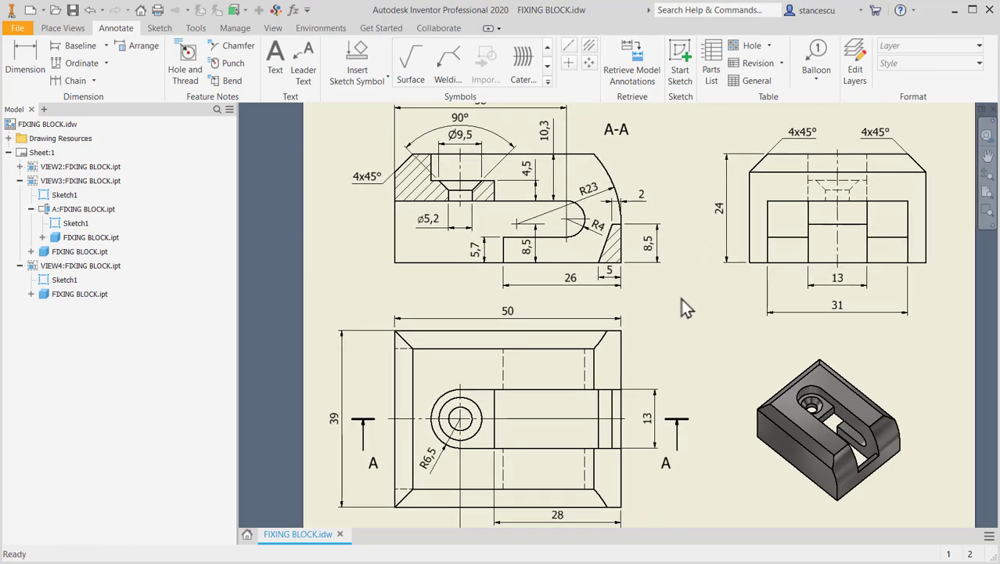
Create a new metric part from the Standard (mm).ipt template and start a 2D sketch on the front (XY) plane
{"action": "left_click", "coordinate": [32, 11]}
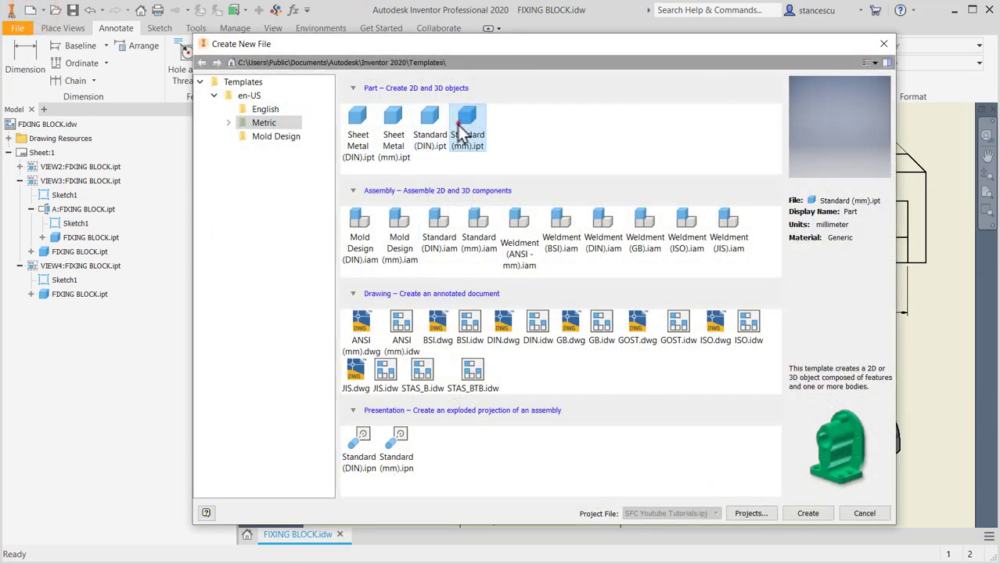
{"action": "double_click", "coordinate": [460, 121]}
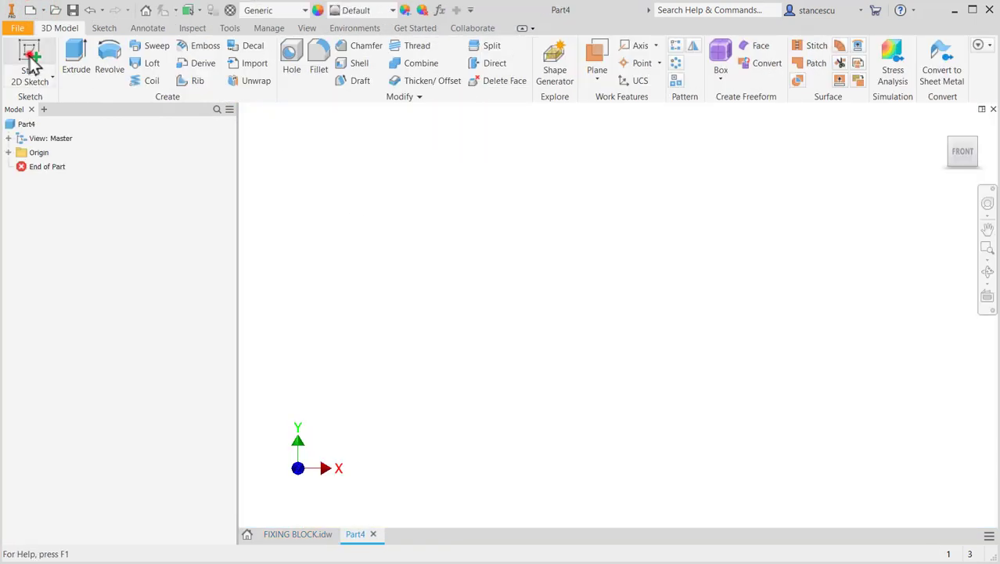
{"action": "left_click", "coordinate": [32, 62]}
{"action": "left_click", "coordinate": [563, 180]}
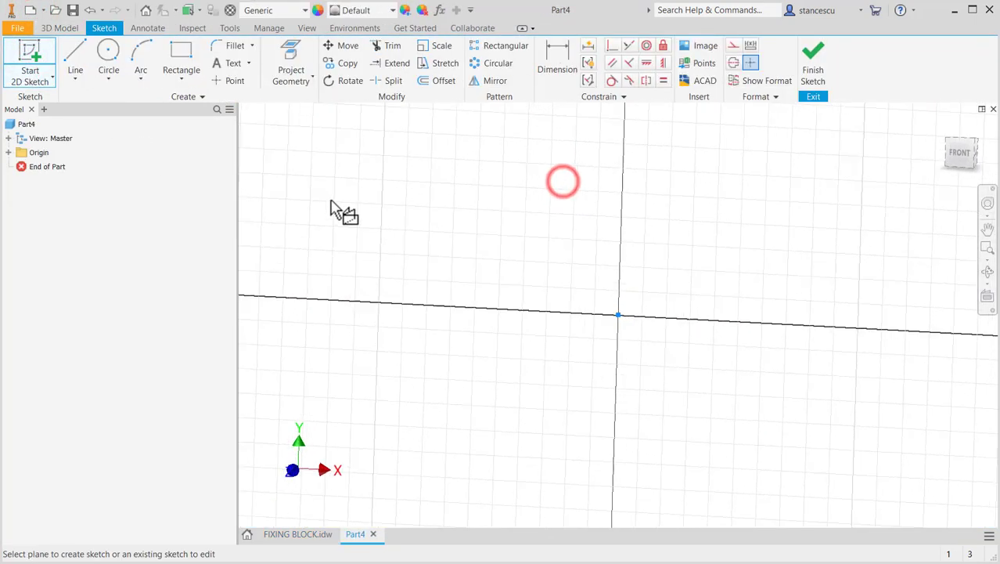
Check the section view in FIXING BLOCK.idw and draw a horizontal 50 mm base line from the origin in the part sketch
{"action": "left_click", "coordinate": [297, 535]}
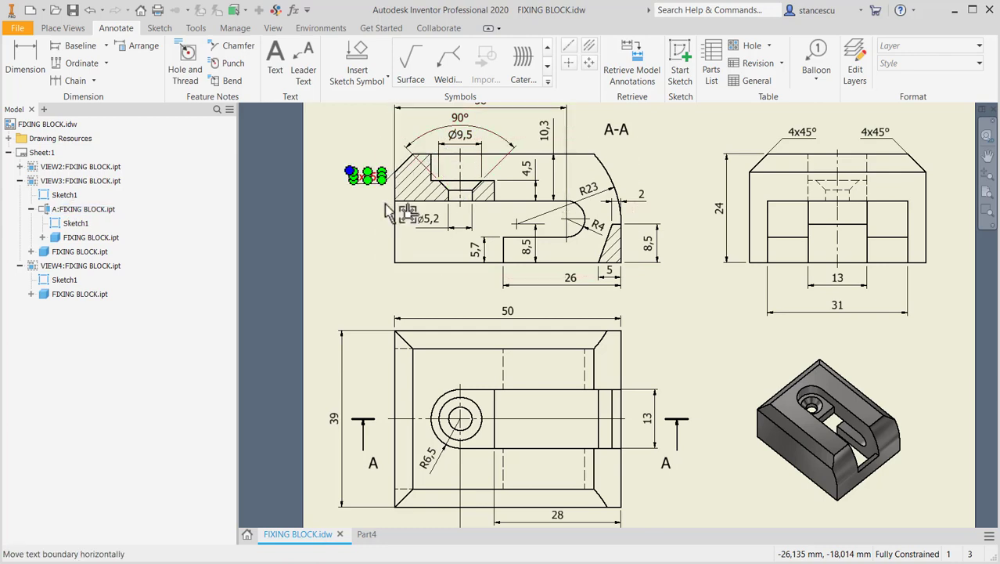
{"action": "left_click", "coordinate": [368, 534]}
{"action": "left_click", "coordinate": [74, 55]}
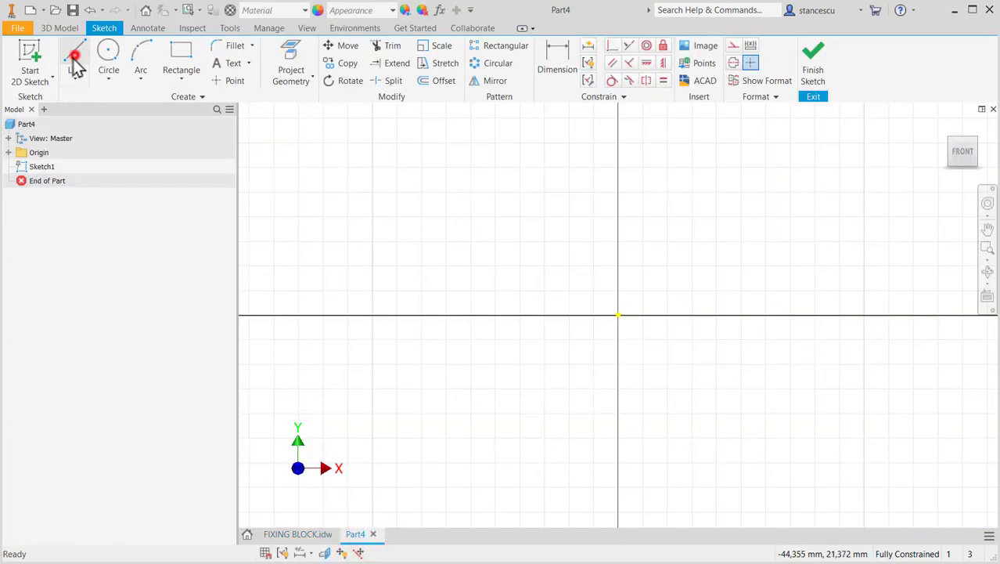
{"action": "left_click", "coordinate": [618, 314]}
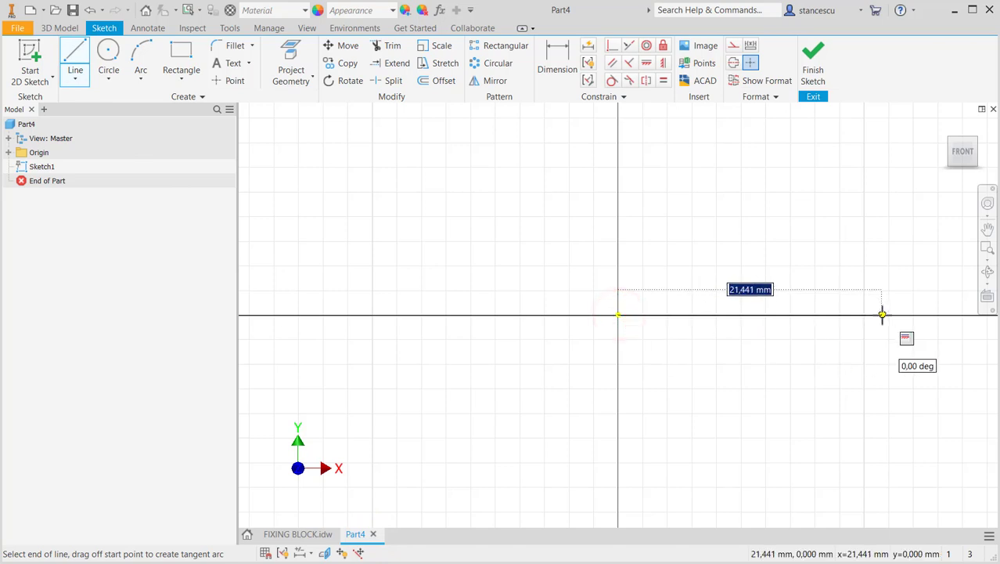
{"action": "type", "text": "5"}
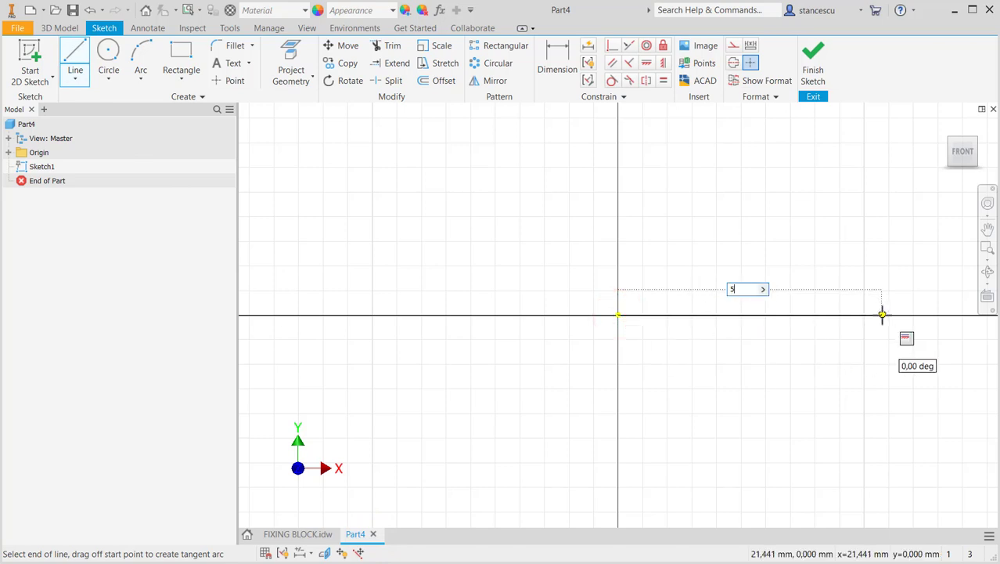
{"action": "type", "text": "0"}
{"action": "key", "text": "Return"}
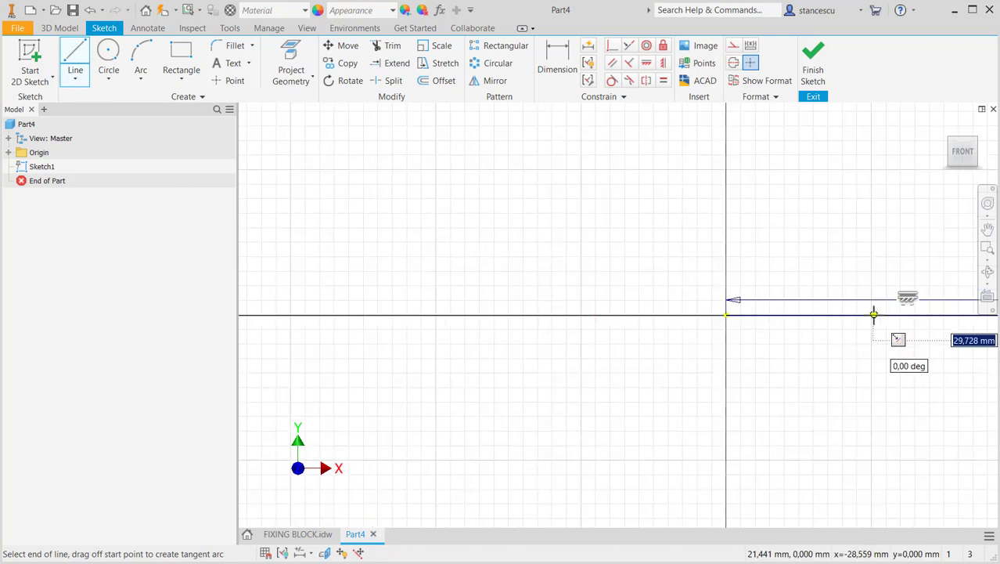
{"action": "scroll", "coordinate": [872, 313], "scroll_direction": "down", "scroll_amount": 2}
{"action": "mouse_move", "coordinate": [872, 313]}
{"action": "middle_mouse_down"}
{"action": "mouse_move", "coordinate": [697, 357]}
{"action": "mouse_move", "coordinate": [609, 412]}
{"action": "middle_mouse_up"}
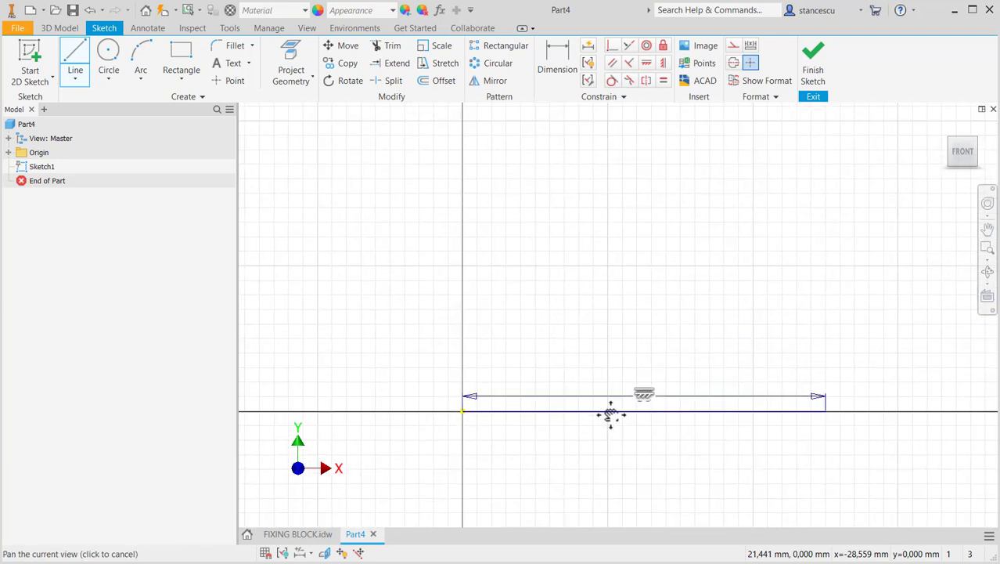
Continue the profile with a vertical line about 11 mm long, a tangent arc of about 26 mm radius and a horizontal top line, and close it
{"action": "left_click", "coordinate": [824, 331]}
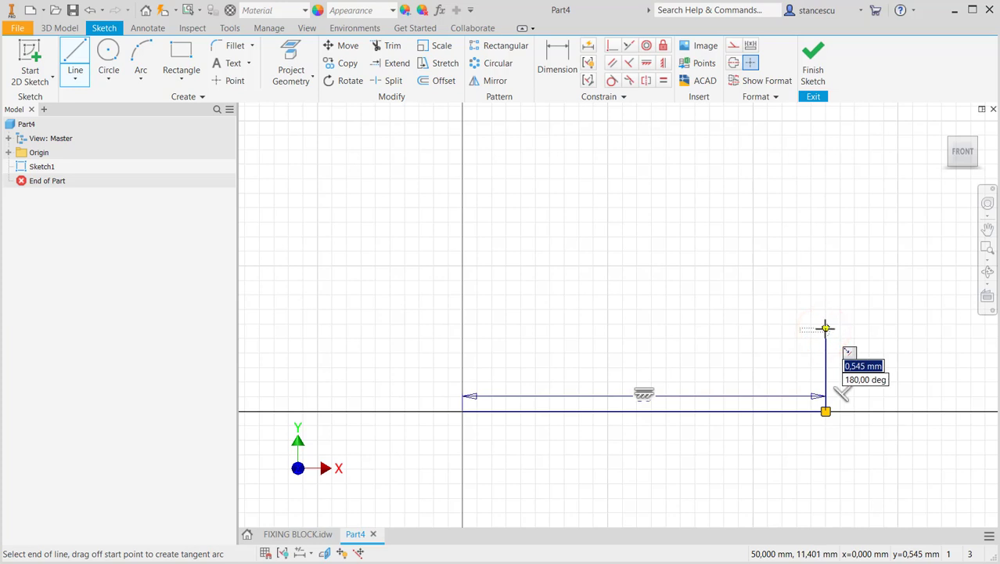
{"action": "left_click_drag", "start_coordinate": [825, 331], "coordinate": [769, 196]}
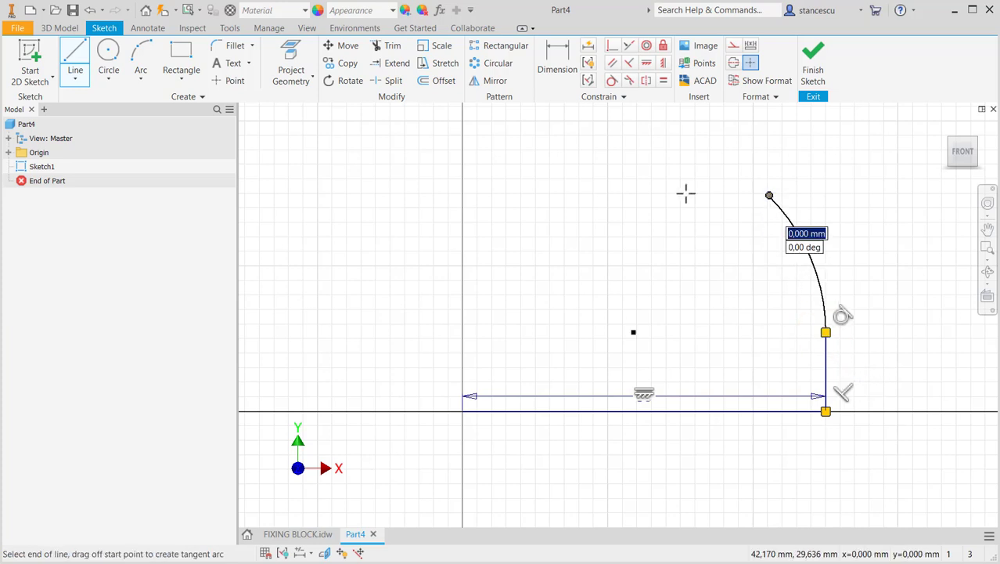
{"action": "left_click", "coordinate": [463, 196]}
{"action": "right_click", "coordinate": [392, 267]}
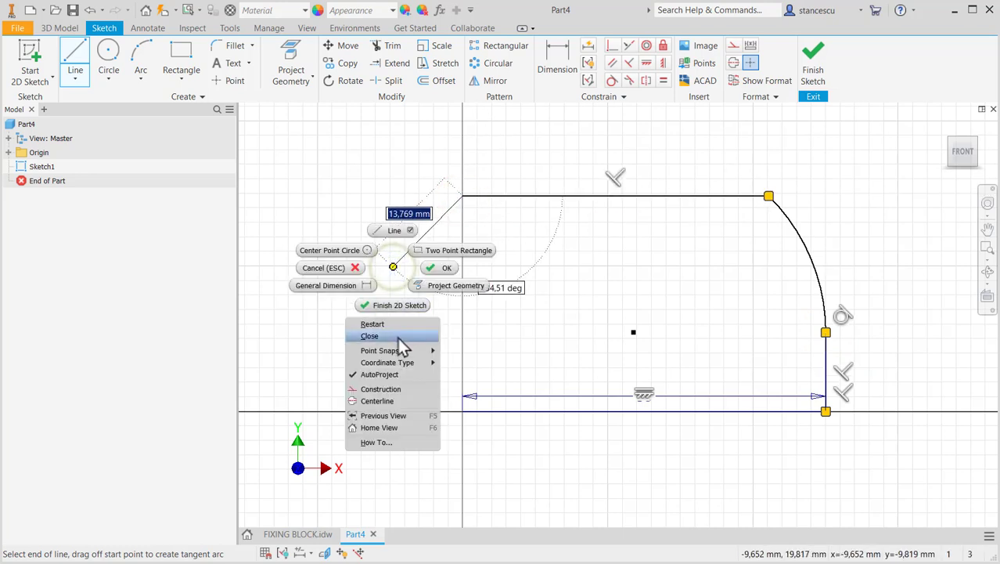
{"action": "left_click", "coordinate": [398, 337]}
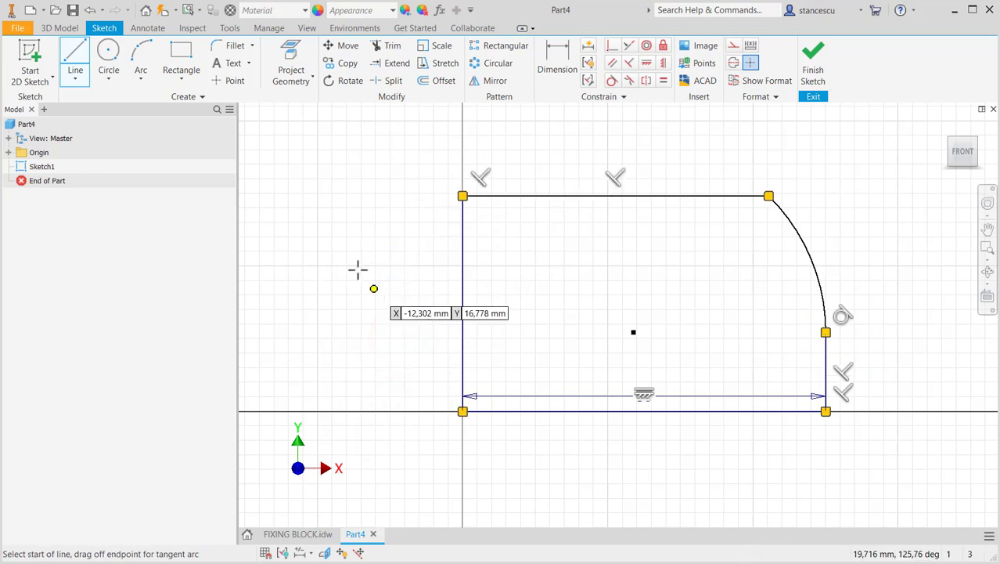
Review the arc and height dimensions in FIXING BLOCK.idw and dimension the profile arc's radius to 23 mm
{"action": "left_click", "coordinate": [318, 535]}
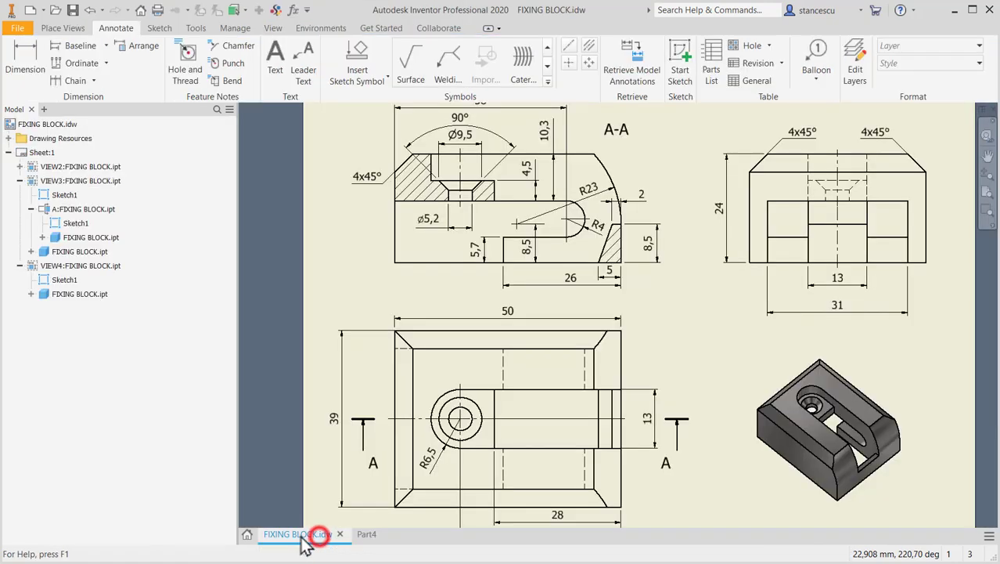
{"action": "middle_click_drag", "start_coordinate": [677, 283], "coordinate": [674, 333]}
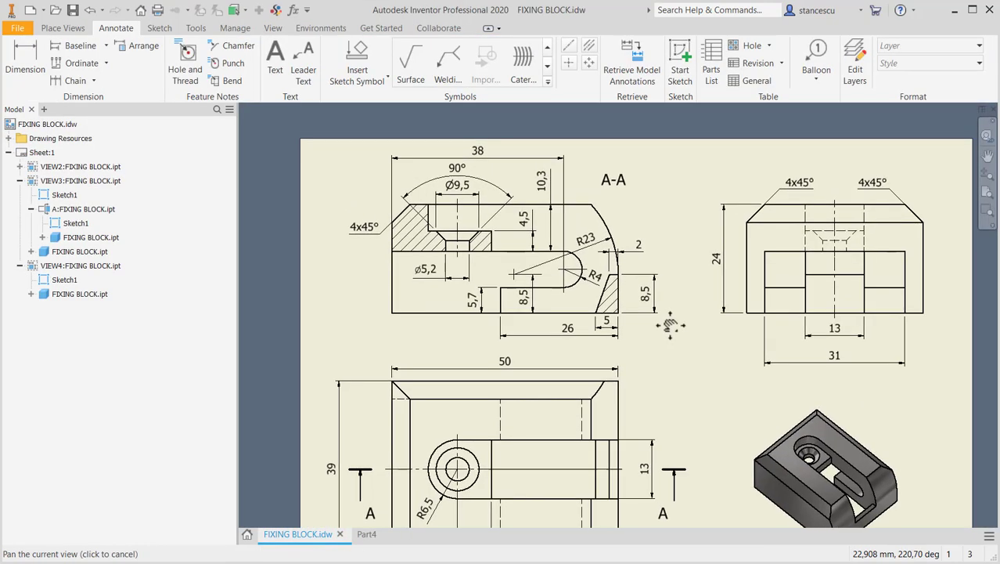
{"action": "left_click", "coordinate": [578, 339]}
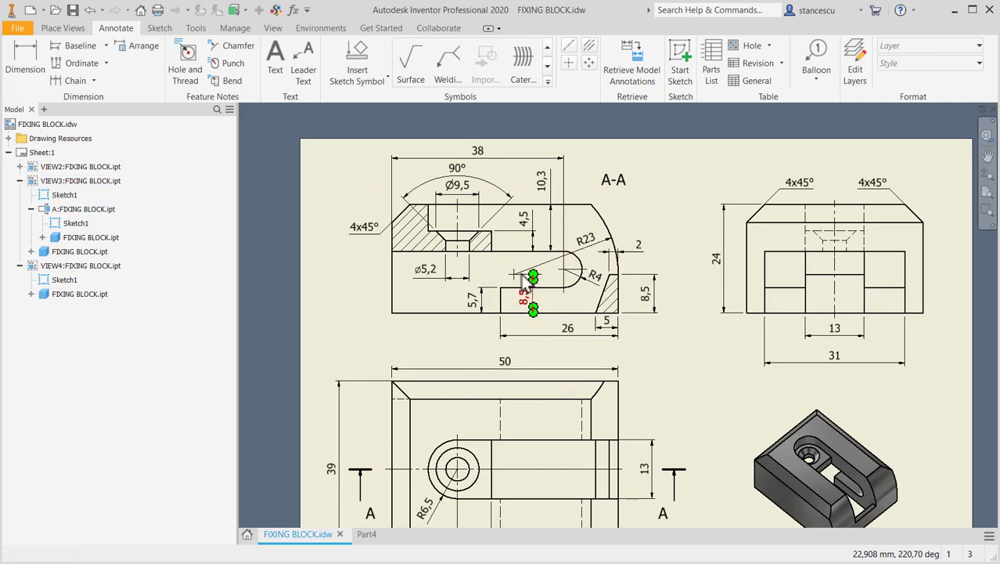
{"action": "left_click_drag", "start_coordinate": [512, 273], "coordinate": [604, 252]}
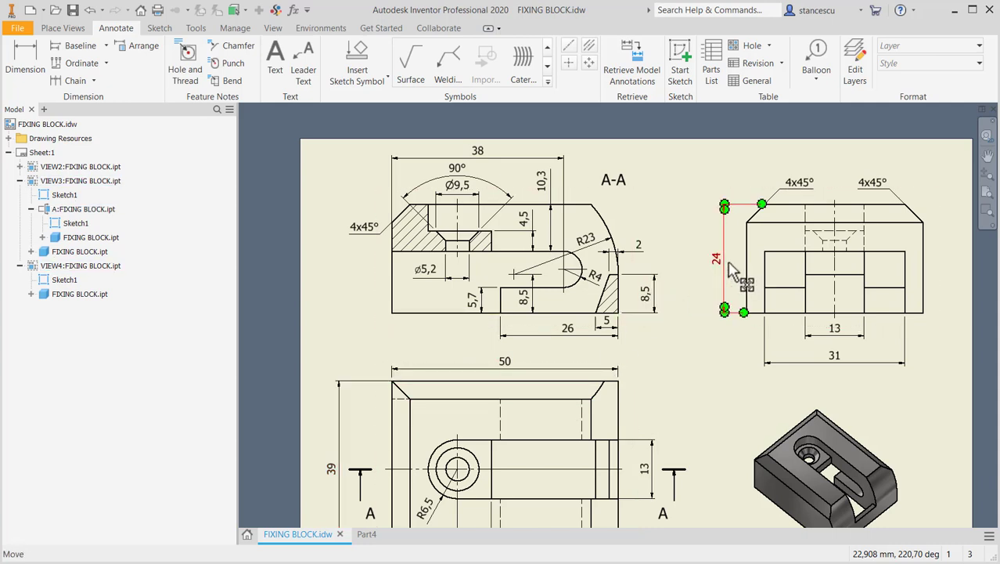
{"action": "left_click", "coordinate": [539, 306]}
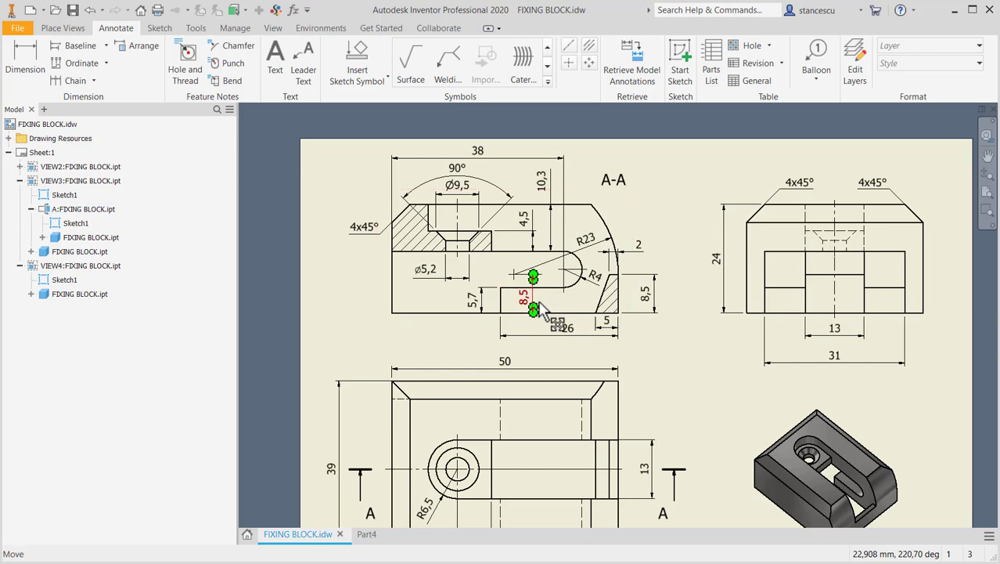
{"action": "left_click", "coordinate": [366, 534]}
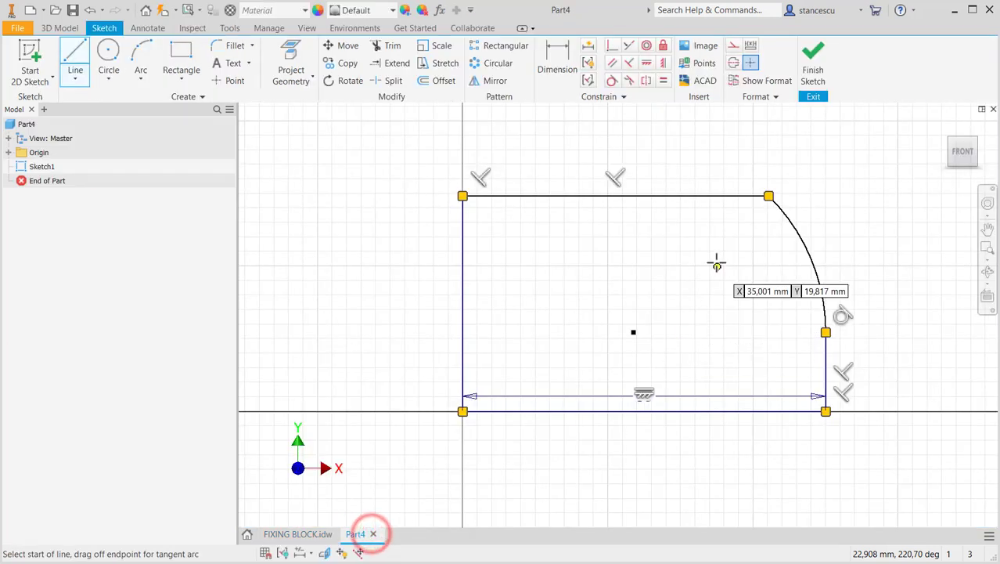
{"action": "left_click", "coordinate": [562, 69]}
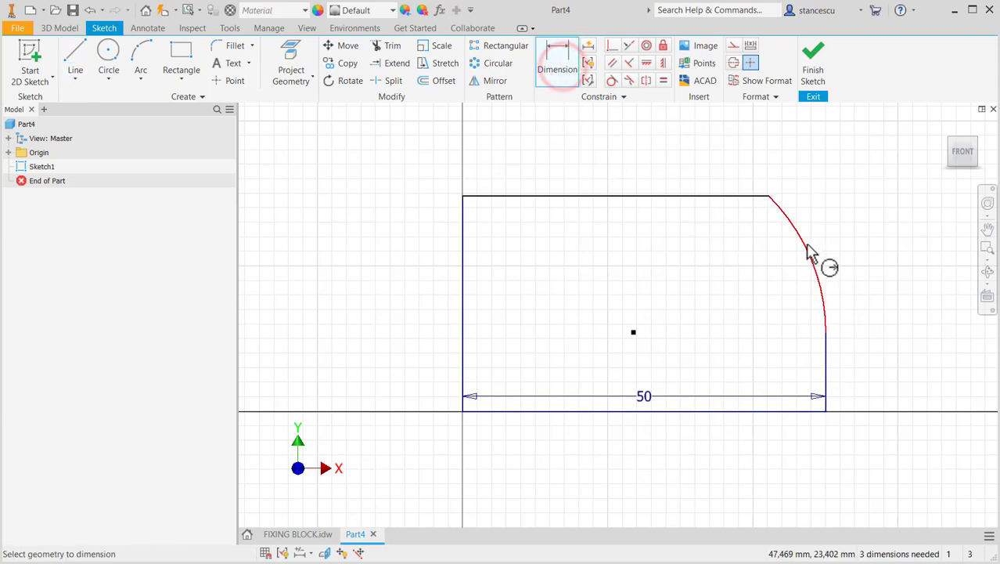
{"action": "left_click", "coordinate": [804, 244]}
{"action": "left_click", "coordinate": [740, 290]}
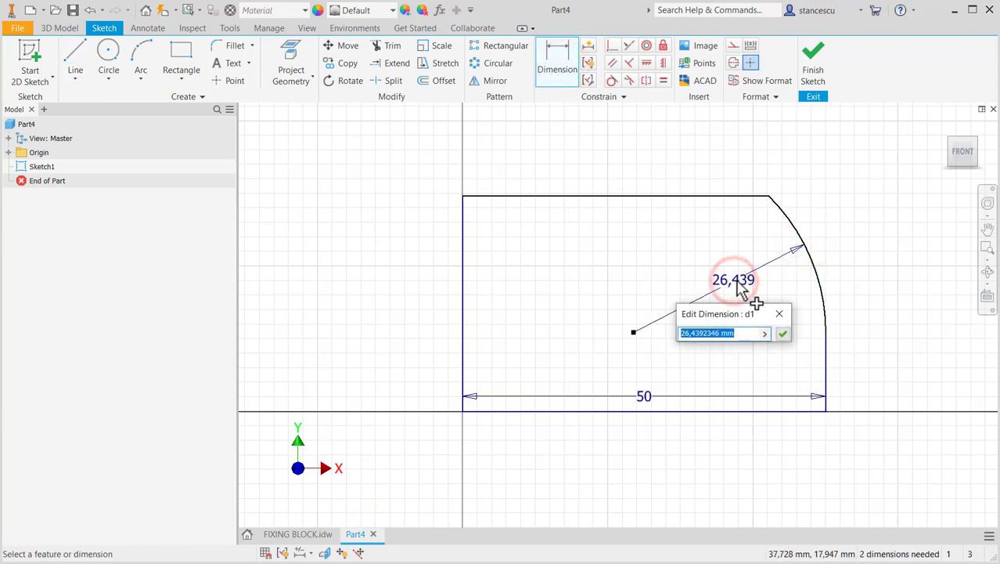
{"action": "type", "text": "23"}
{"action": "key", "text": "Return"}
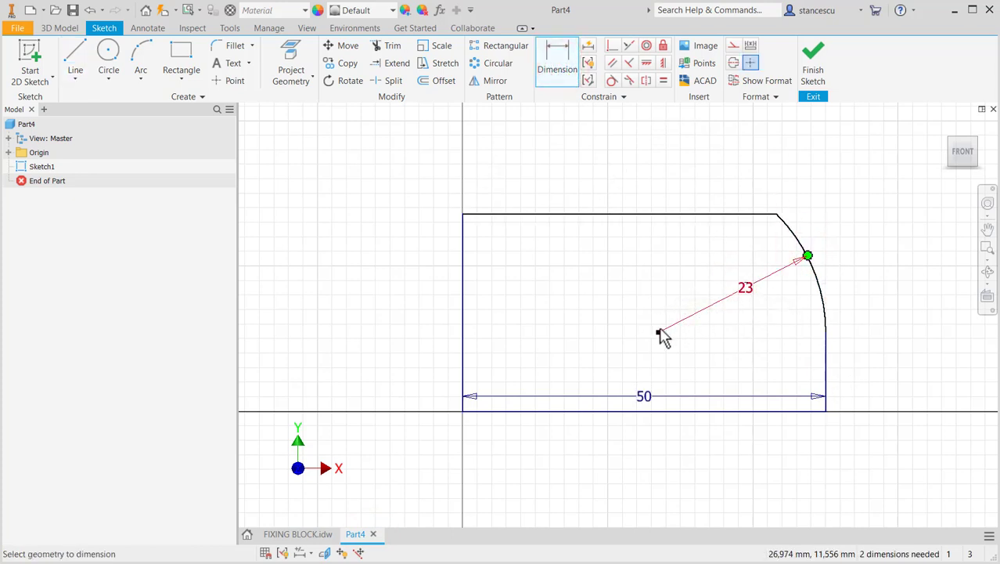
Dimension the arc's center point 8.5 mm above the profile's base line
{"action": "left_click", "coordinate": [658, 332]}
{"action": "left_click", "coordinate": [661, 411]}
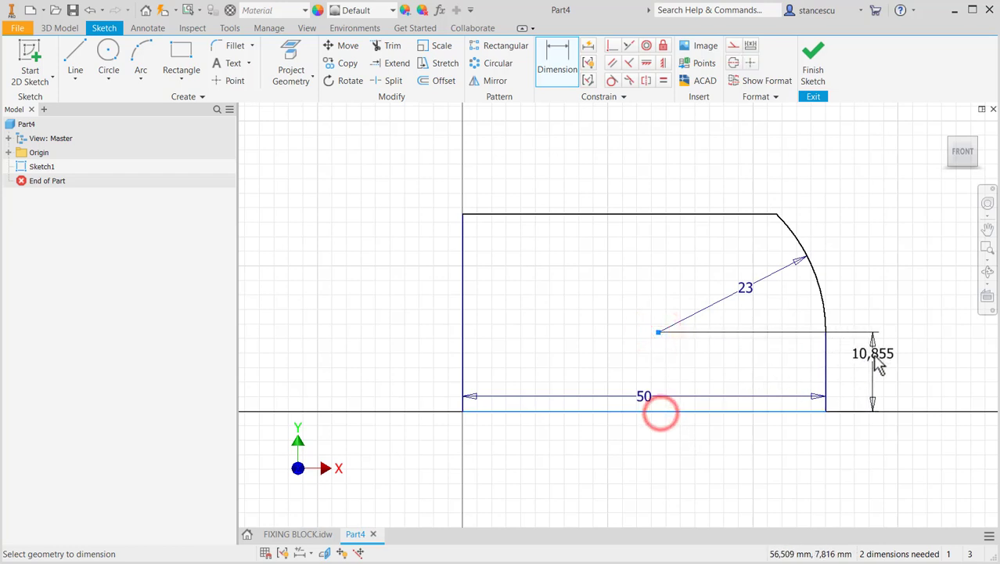
{"action": "left_click", "coordinate": [875, 368]}
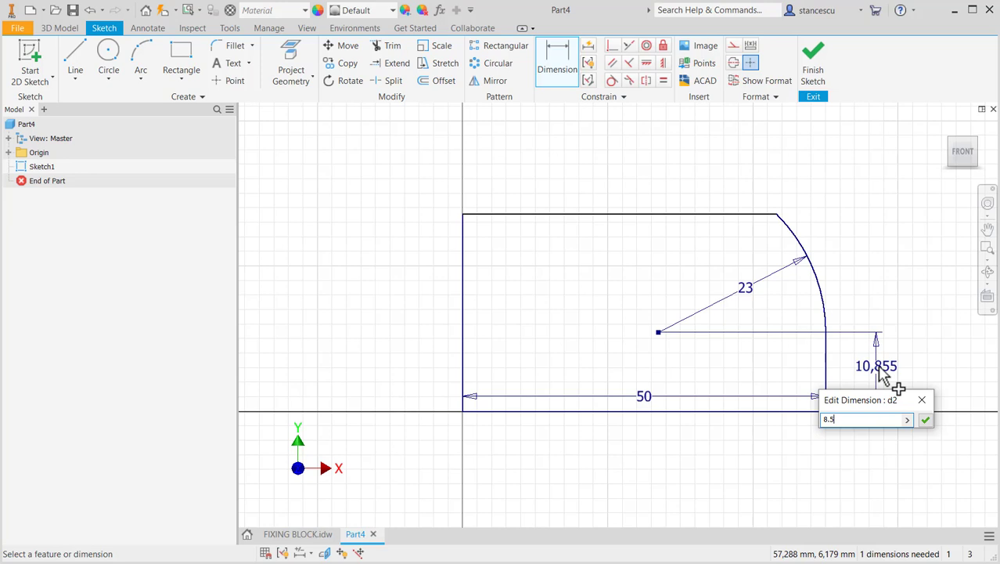
{"action": "key", "text": "Return"}
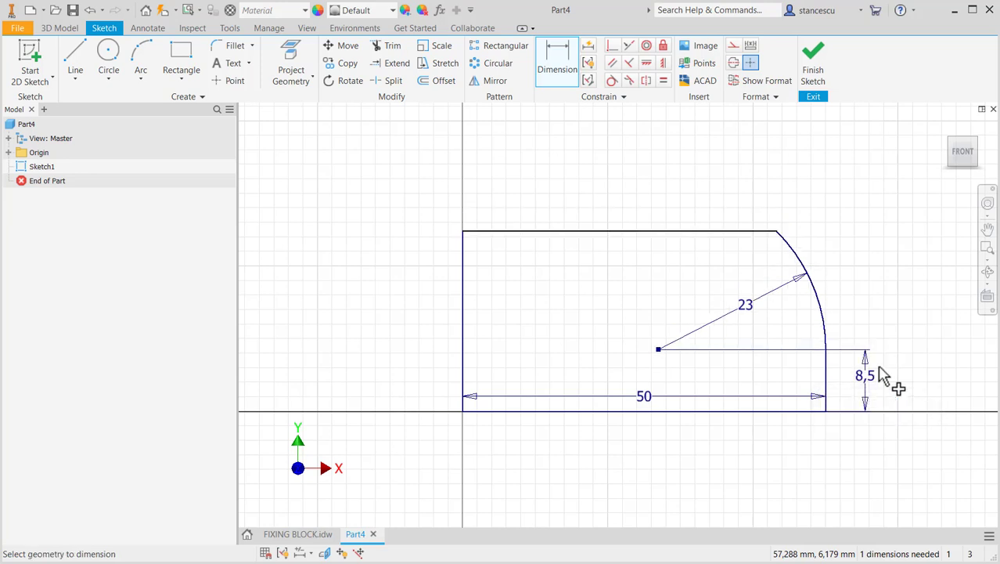
Dimension the profile's overall height between the top and base lines to 24 mm and finish the sketch
{"action": "left_click", "coordinate": [634, 230]}
{"action": "left_click", "coordinate": [550, 410]}
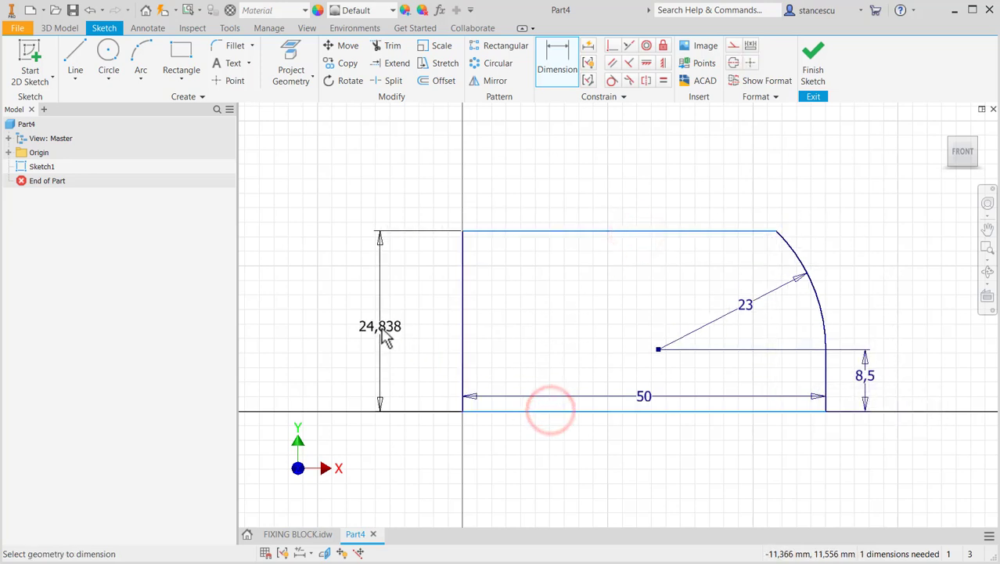
{"action": "left_click", "coordinate": [381, 328]}
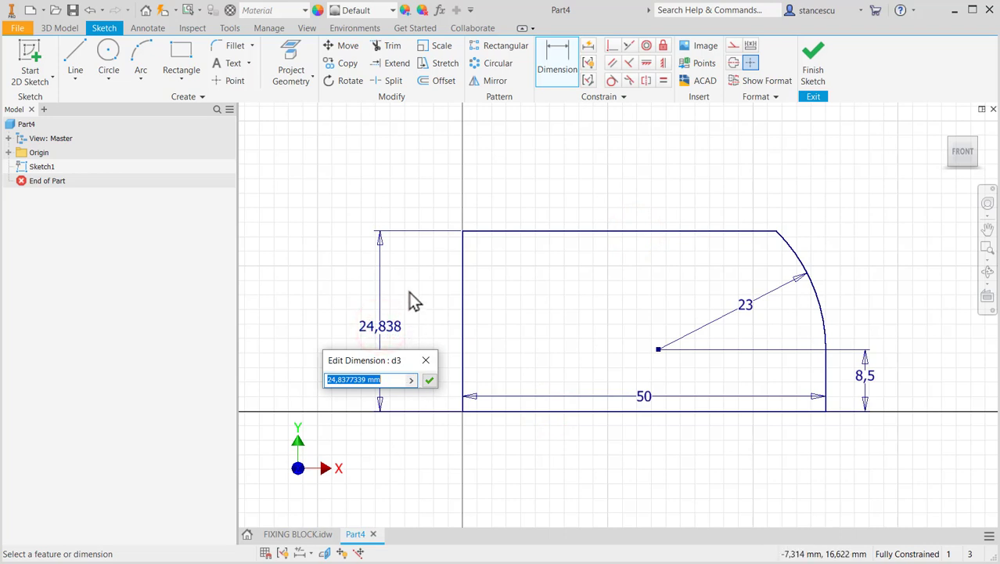
{"action": "type", "text": "24"}
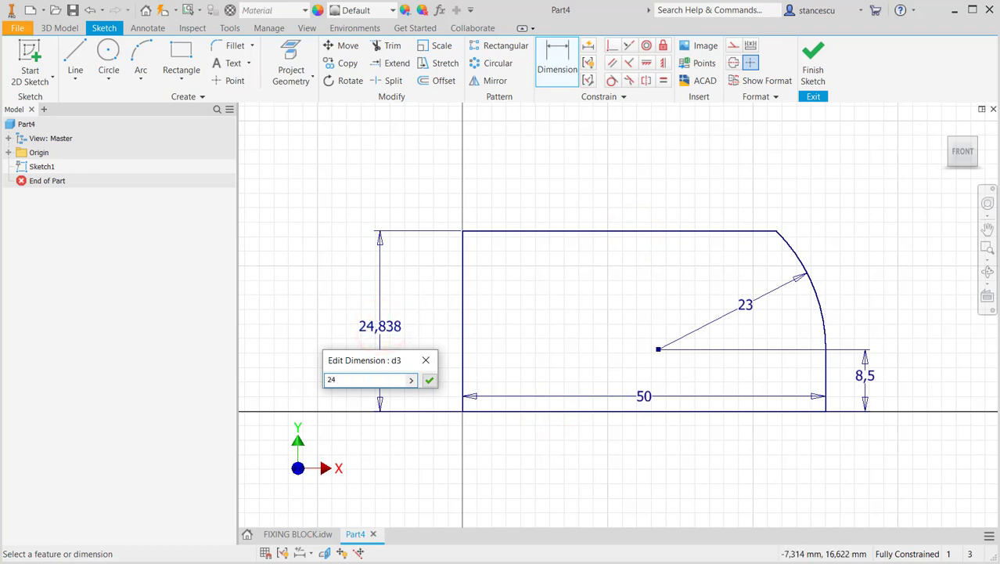
{"action": "key", "text": "Return"}
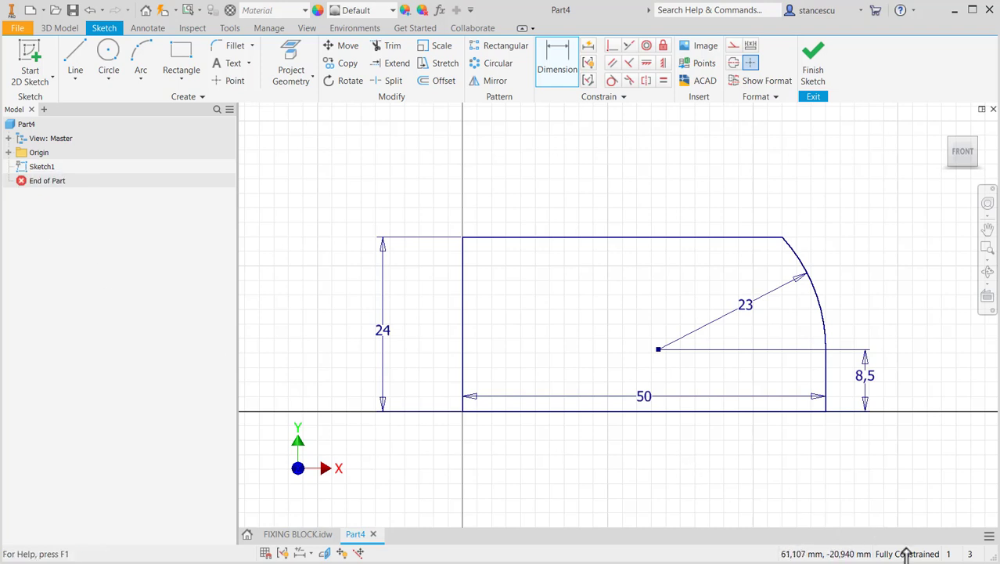
{"action": "left_click", "coordinate": [813, 66]}
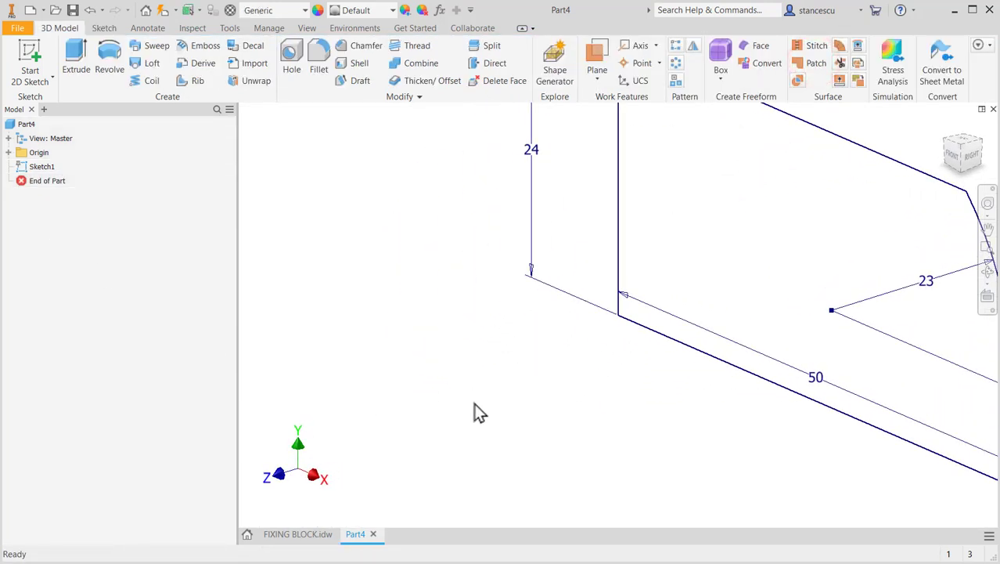
Check the block's overall width in FIXING BLOCK.idw and extrude the side profile in Part4 symmetrically by 39 mm
{"action": "left_click", "coordinate": [309, 534]}
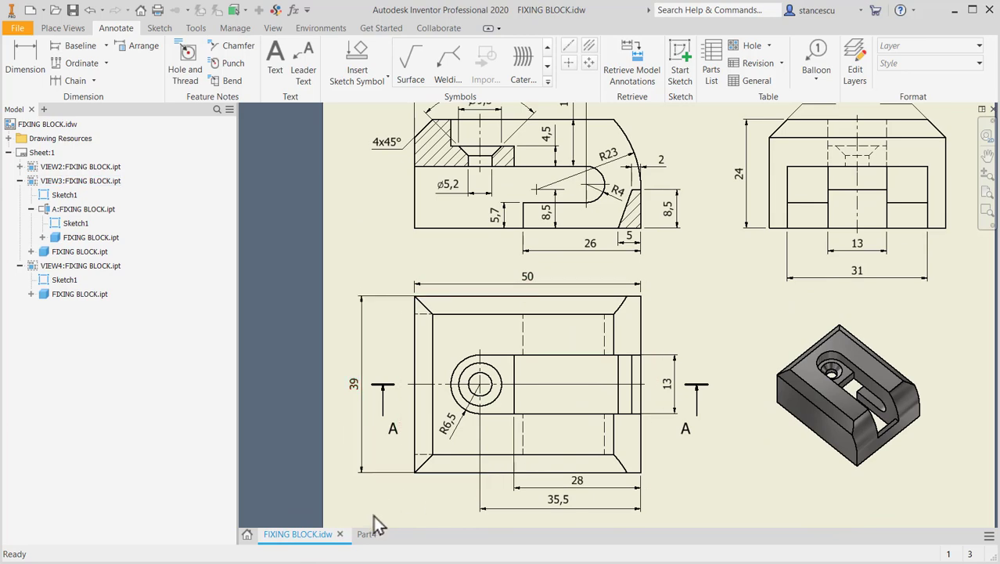
{"action": "left_click", "coordinate": [368, 536]}
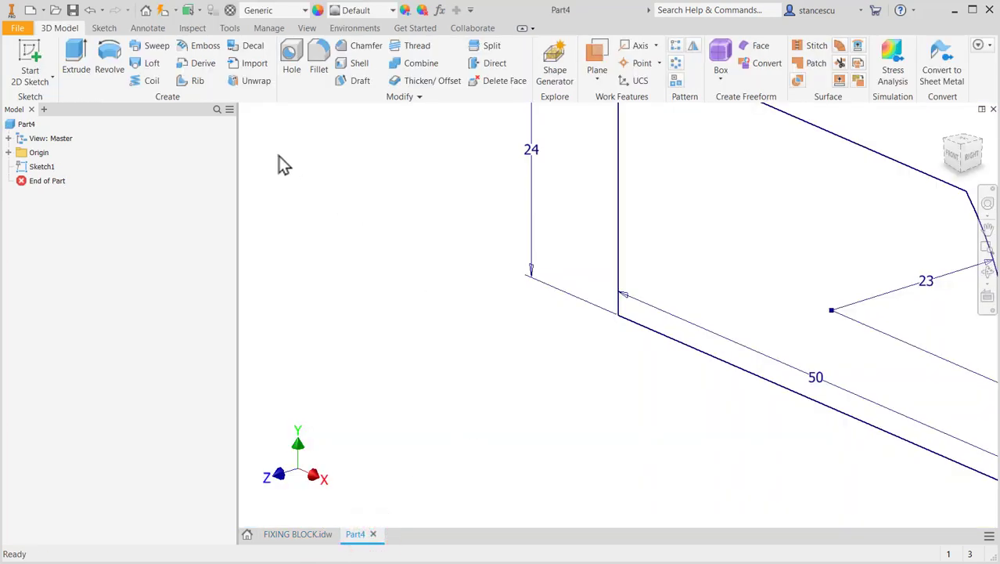
{"action": "left_click", "coordinate": [78, 63]}
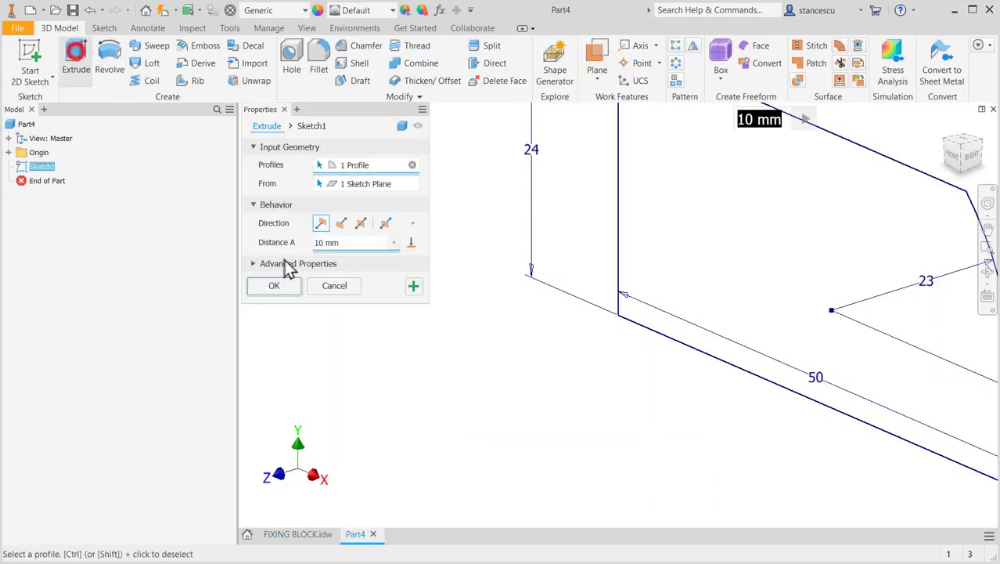
{"action": "left_click", "coordinate": [353, 225]}
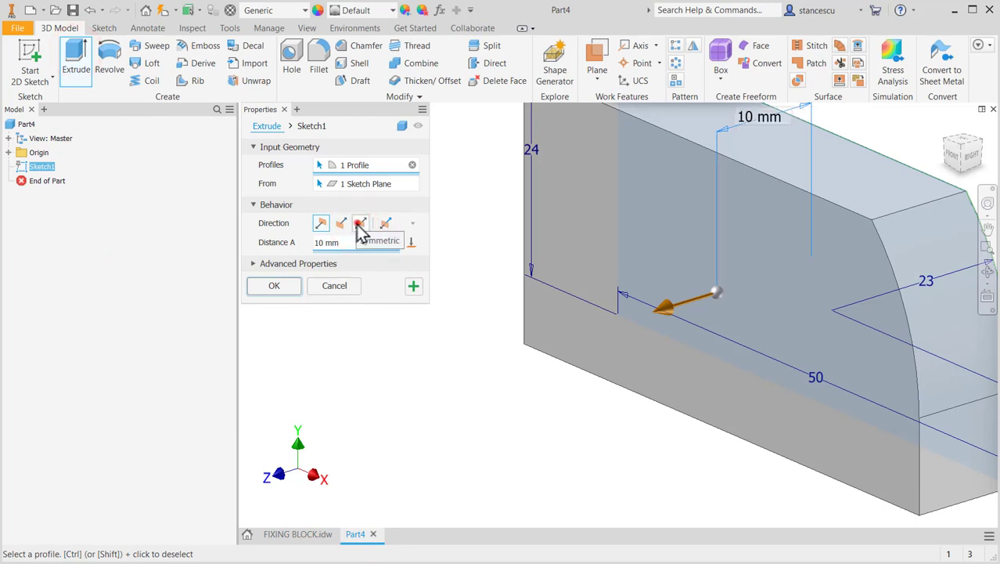
{"action": "left_click", "coordinate": [360, 225]}
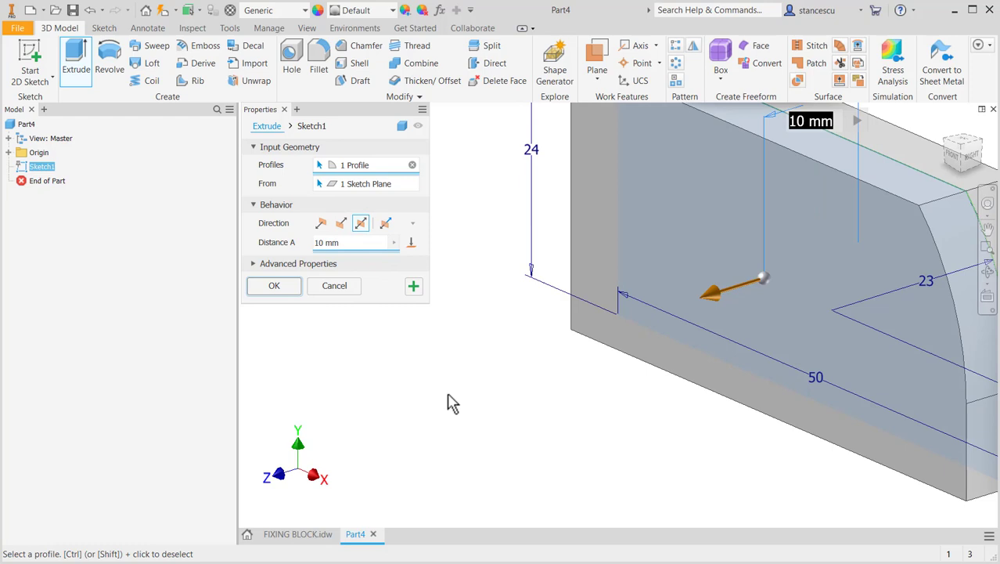
{"action": "type", "text": "39"}
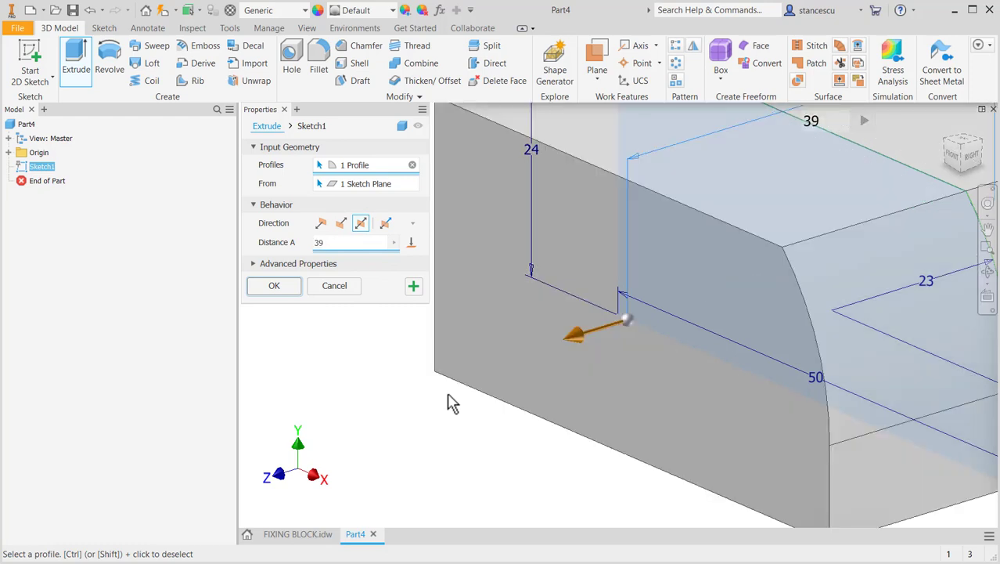
{"action": "left_click", "coordinate": [259, 290]}
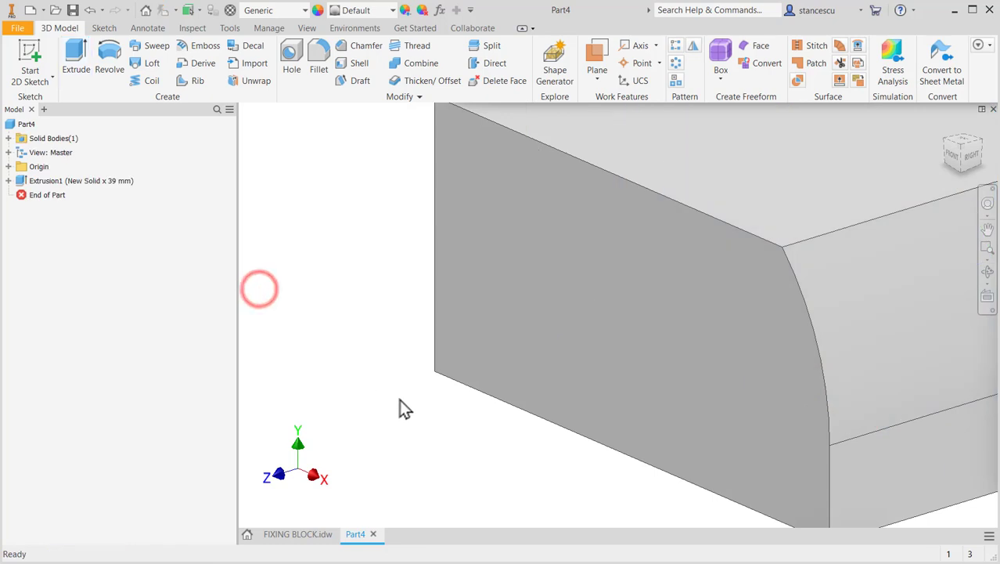
{"action": "key", "text": "F6"}
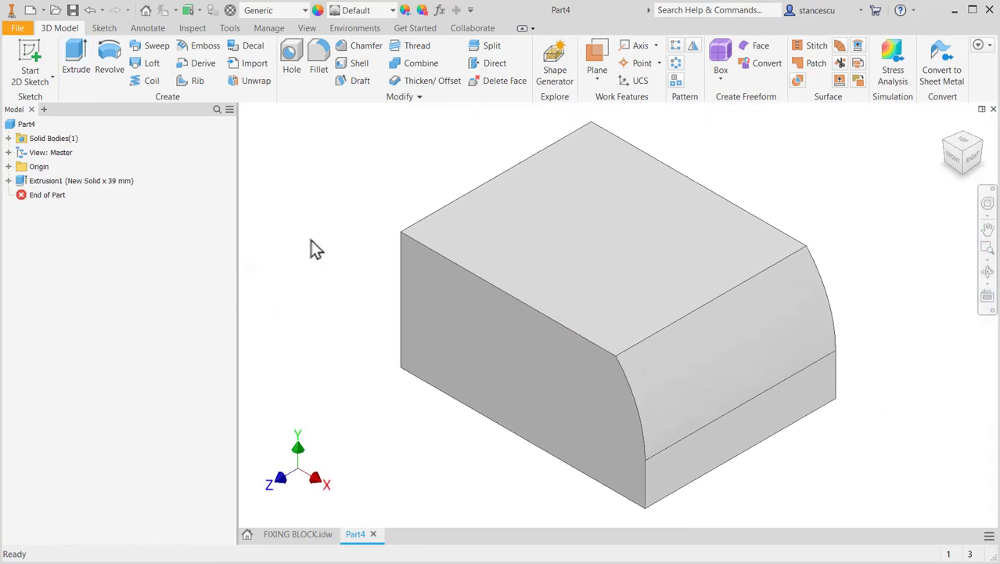
Start a sketch on the XY Plane through the middle of the block and slice the graphics at that plane
{"action": "left_click", "coordinate": [8, 166]}
{"action": "left_click", "coordinate": [31, 208]}
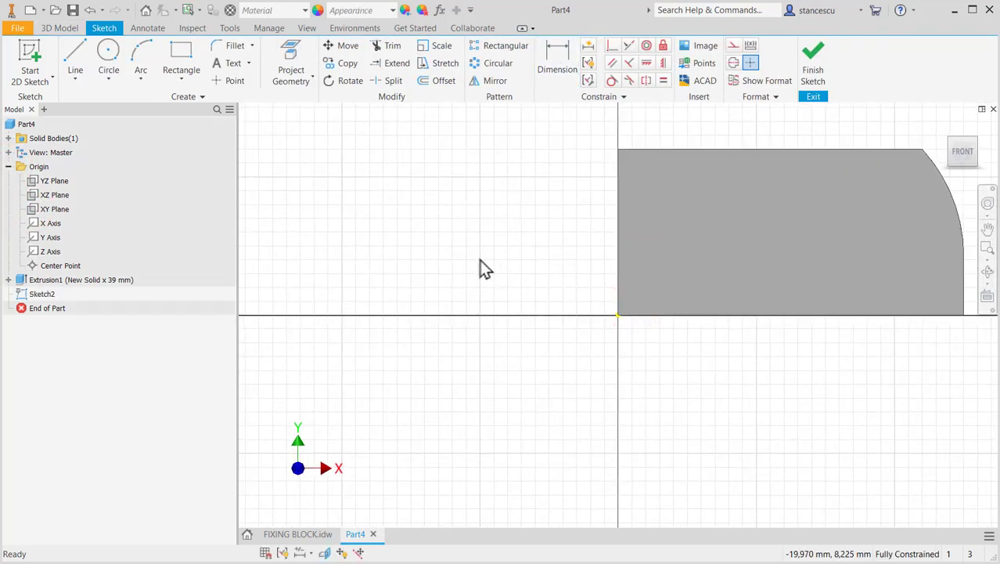
{"action": "key", "text": "F7"}
{"action": "middle_click_drag", "start_coordinate": [757, 387], "coordinate": [607, 432]}
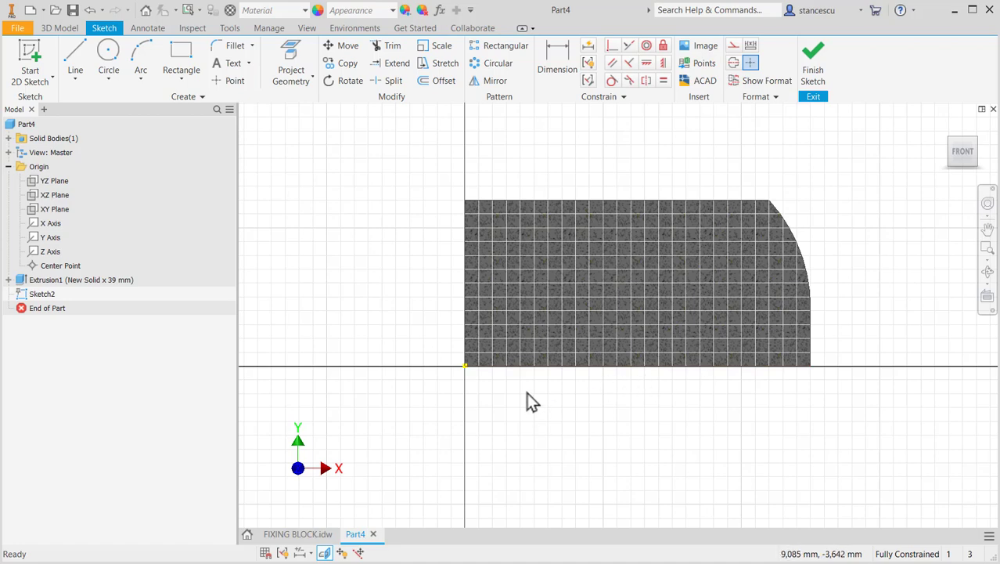
Review the slot in FIXING BLOCK.idw and sketch its horizontal line, tangent arc of about 2.8 mm radius, return line and 9 mm vertical to the base
{"action": "left_click", "coordinate": [284, 533]}
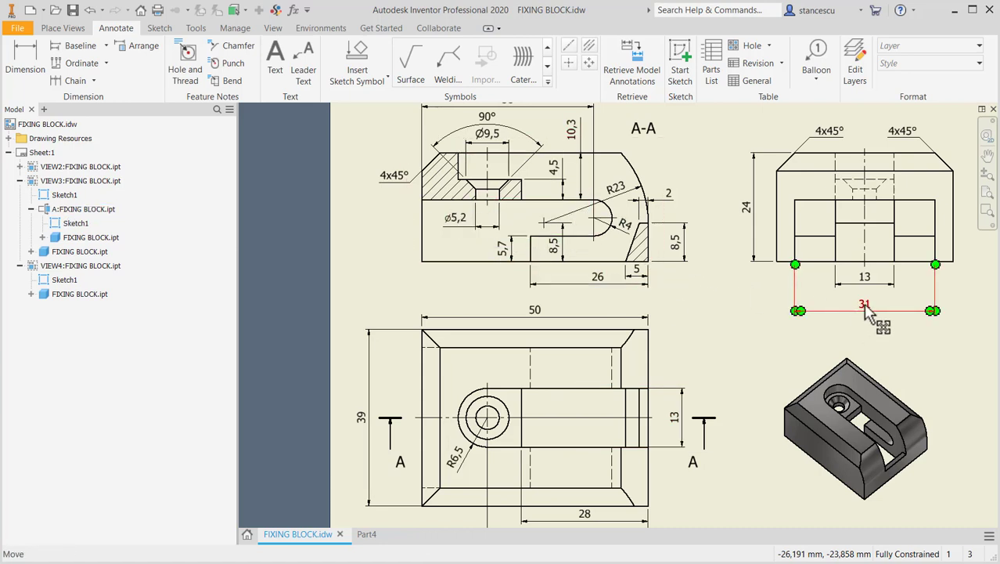
{"action": "left_click", "coordinate": [366, 534]}
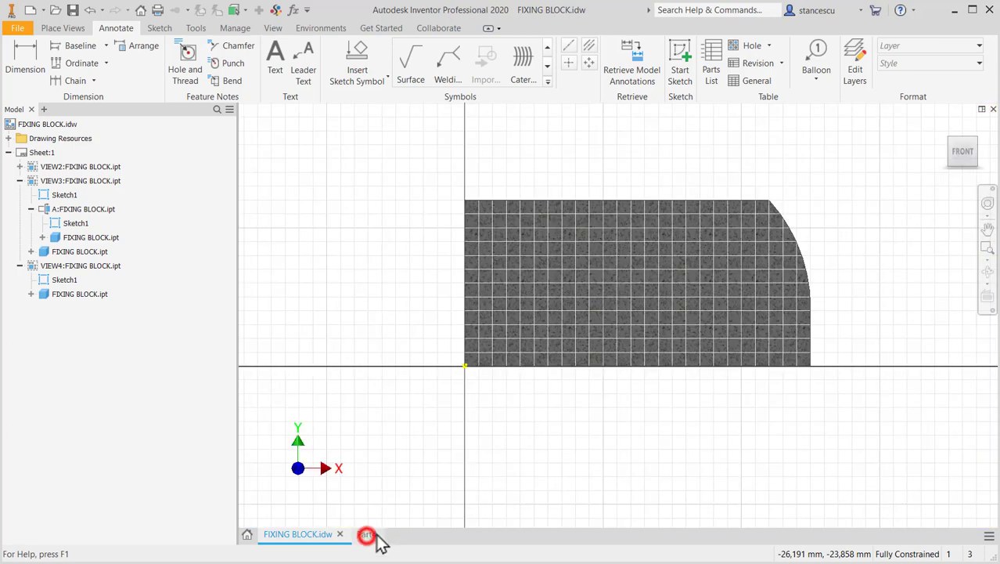
{"action": "left_click", "coordinate": [76, 60]}
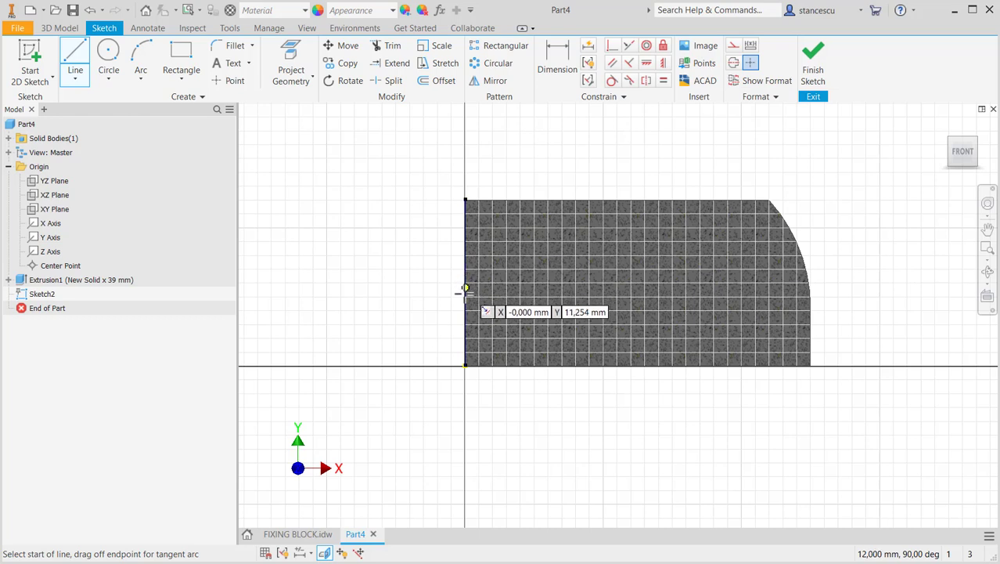
{"action": "left_click", "coordinate": [465, 265]}
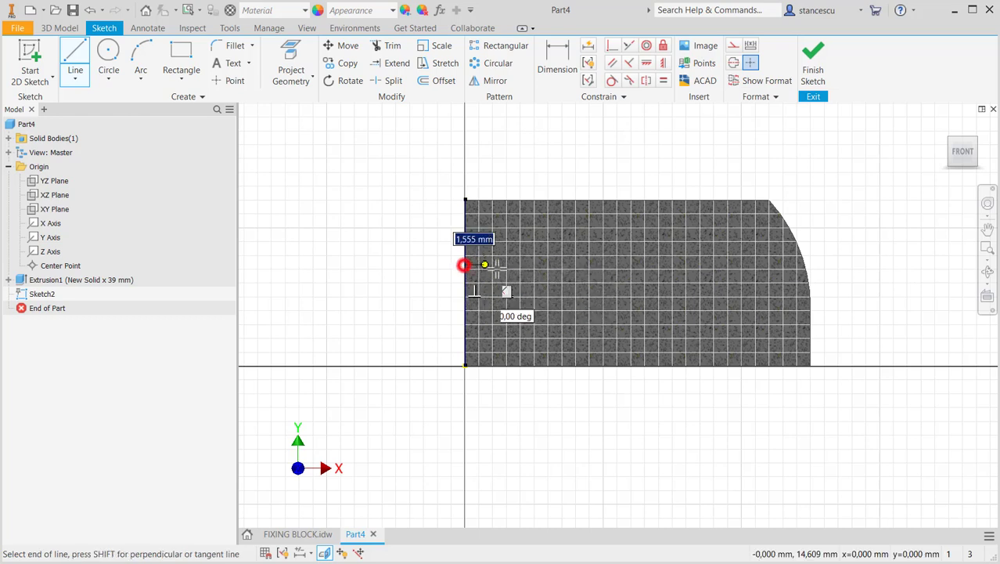
{"action": "left_click", "coordinate": [620, 265]}
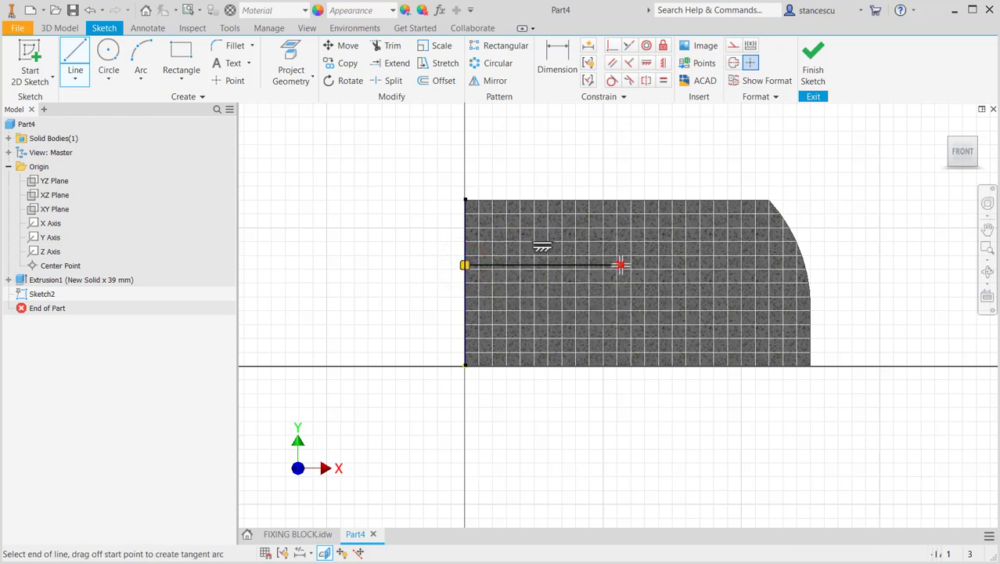
{"action": "left_click_drag", "start_coordinate": [620, 264], "coordinate": [620, 302]}
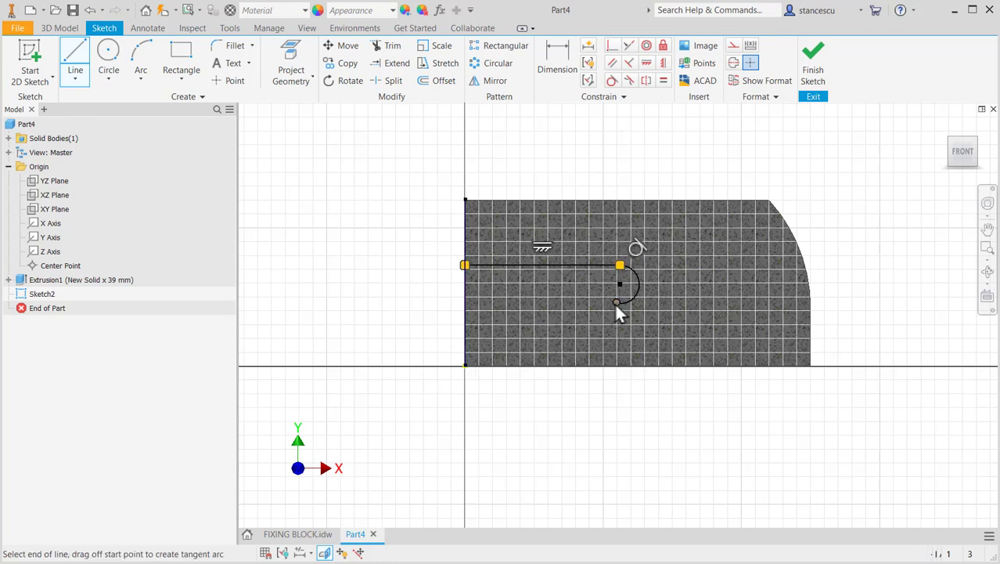
{"action": "left_click", "coordinate": [562, 303]}
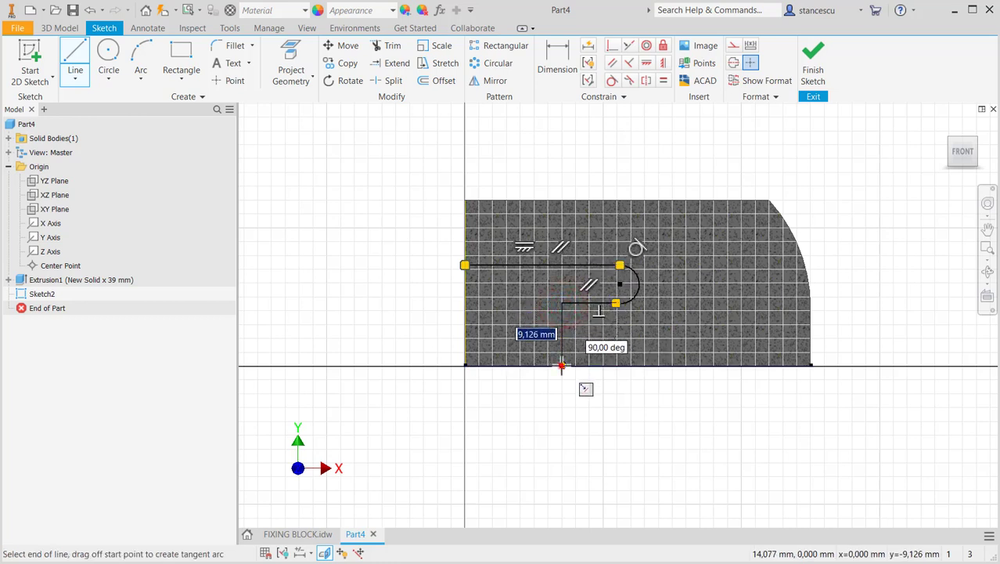
{"action": "double_click", "coordinate": [562, 364]}
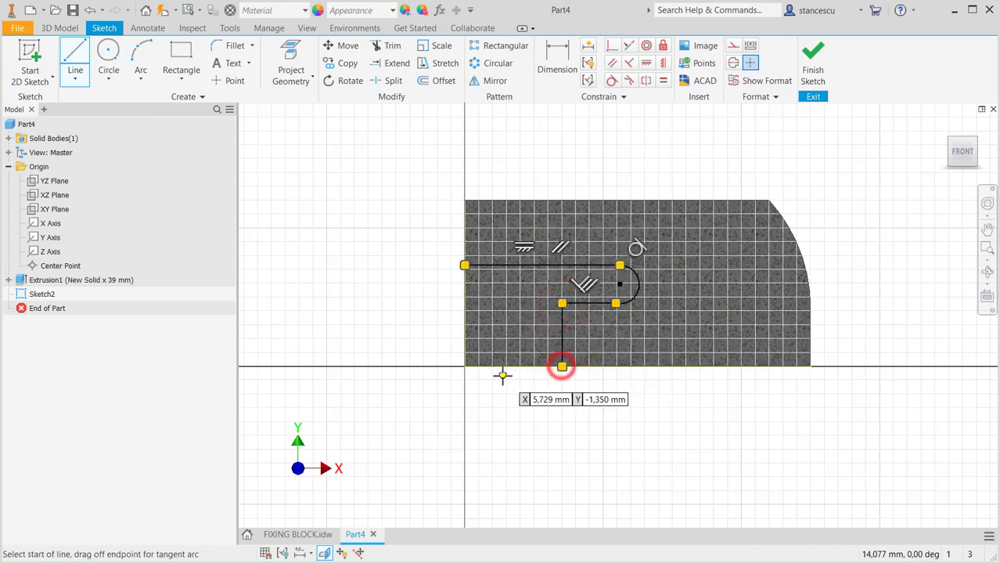
Close the slot profile with a line about 14 mm long along the base to the origin and a vertical line up to its start
{"action": "left_click", "coordinate": [562, 366]}
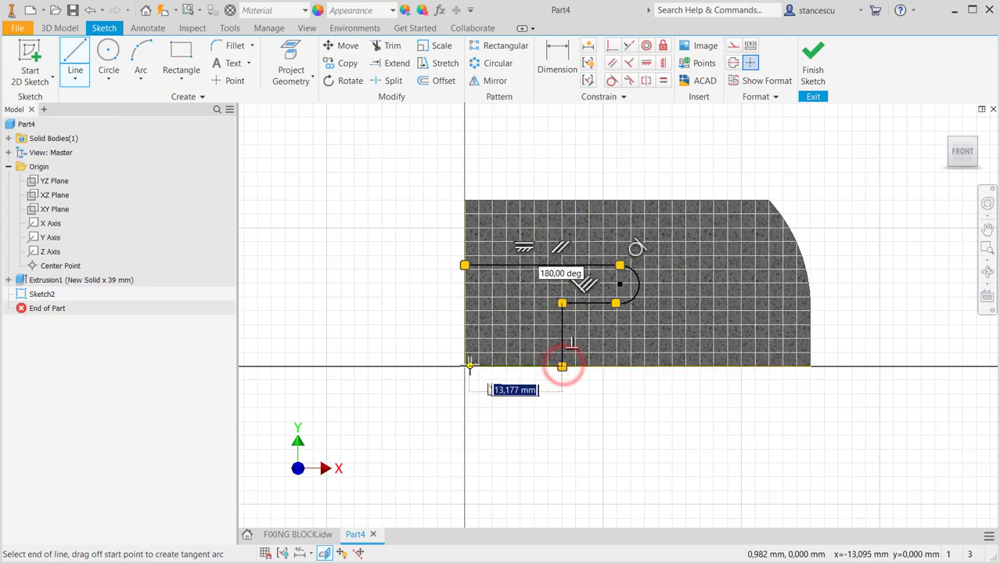
{"action": "left_click", "coordinate": [465, 366]}
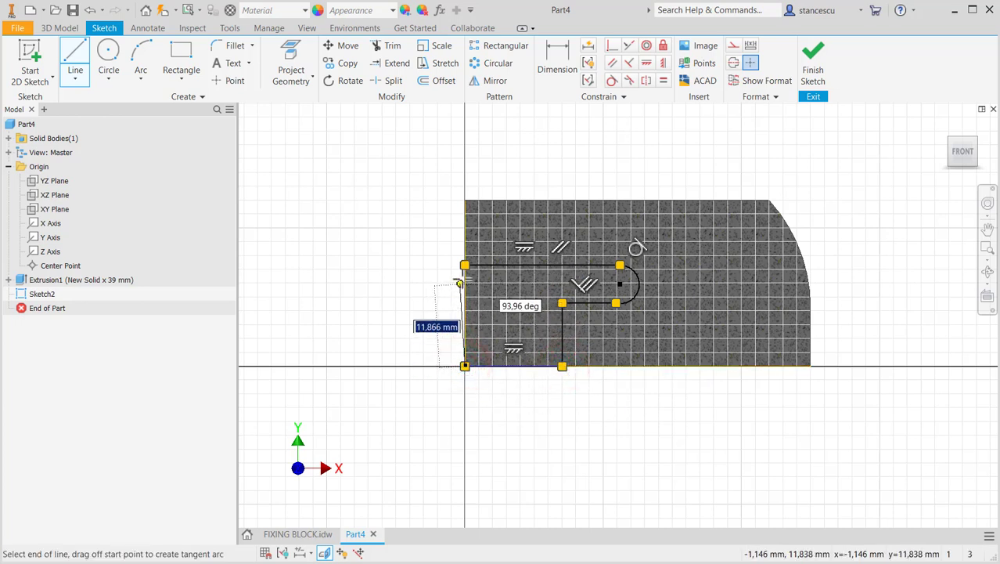
{"action": "left_click", "coordinate": [465, 265]}
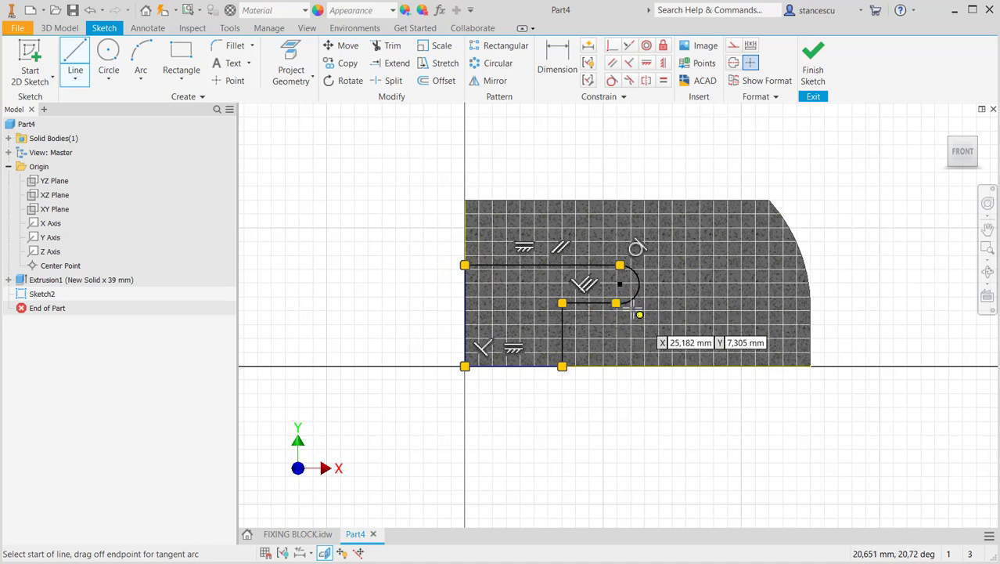
Apply a tangent constraint between the slot's lower horizontal line and the end arc
{"action": "scroll", "coordinate": [618, 321], "scroll_direction": "up", "scroll_amount": 5}
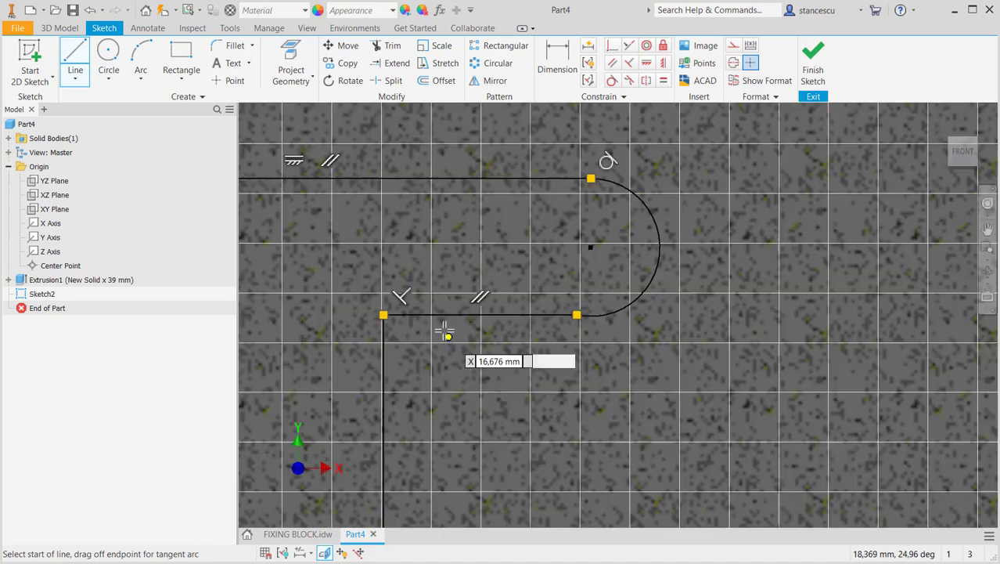
{"action": "left_click", "coordinate": [612, 80]}
{"action": "left_click", "coordinate": [534, 313]}
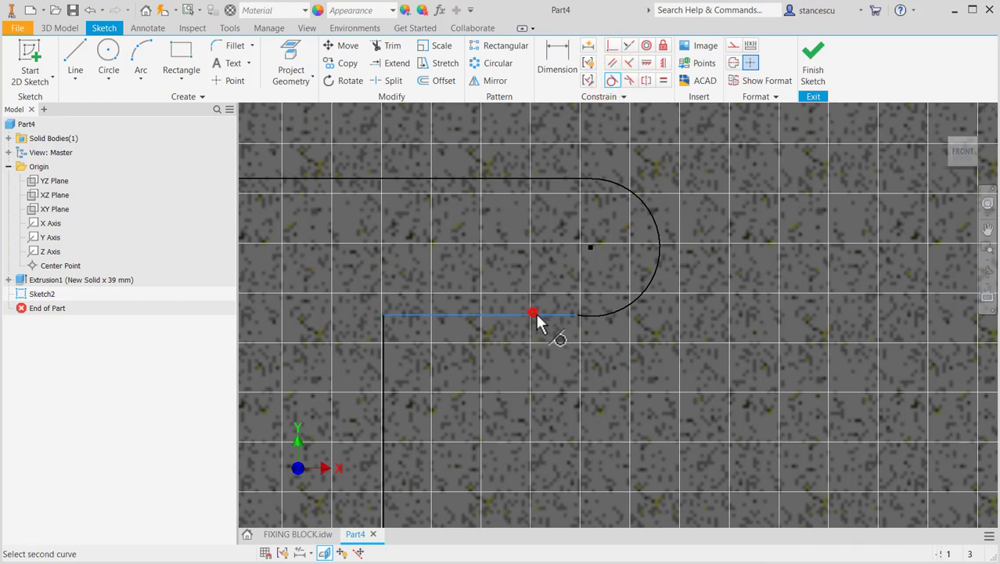
{"action": "left_click", "coordinate": [599, 321]}
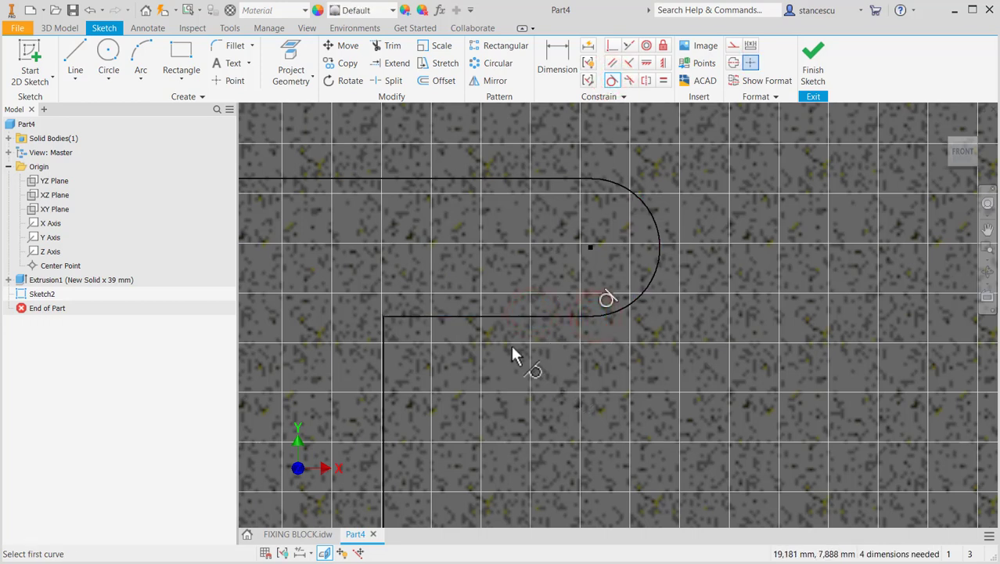
Review the slot dimensions in FIXING BLOCK.idw and dimension the slot arc's radius in Part4 to 4 mm
{"action": "scroll", "coordinate": [512, 346], "scroll_direction": "down", "scroll_amount": 2}
{"action": "mouse_move", "coordinate": [486, 364]}
{"action": "middle_mouse_down"}
{"action": "mouse_move", "coordinate": [596, 318]}
{"action": "mouse_move", "coordinate": [571, 340]}
{"action": "middle_mouse_up"}
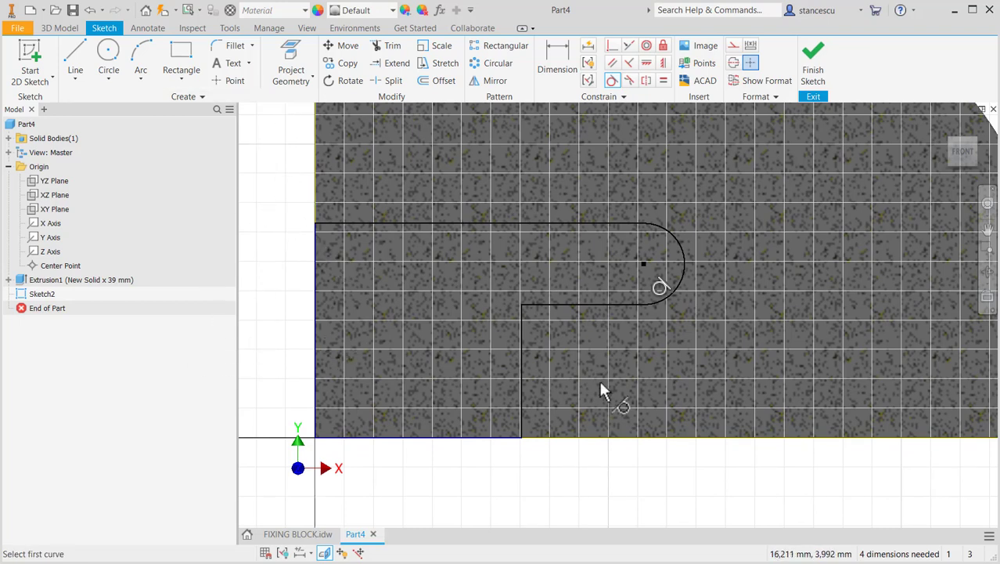
{"action": "middle_click_drag", "start_coordinate": [602, 389], "coordinate": [734, 381]}
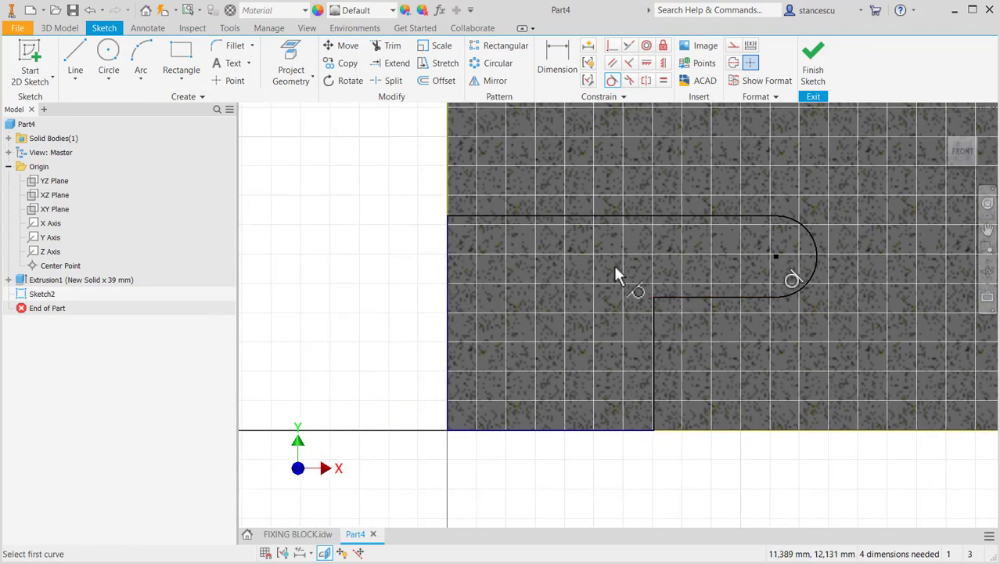
{"action": "left_click", "coordinate": [319, 535]}
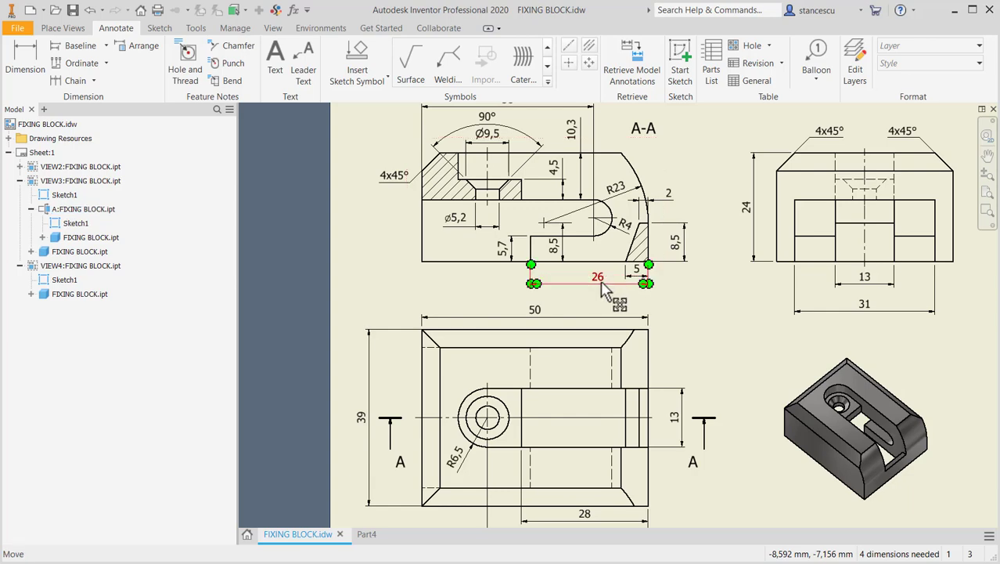
{"action": "left_click", "coordinate": [366, 534]}
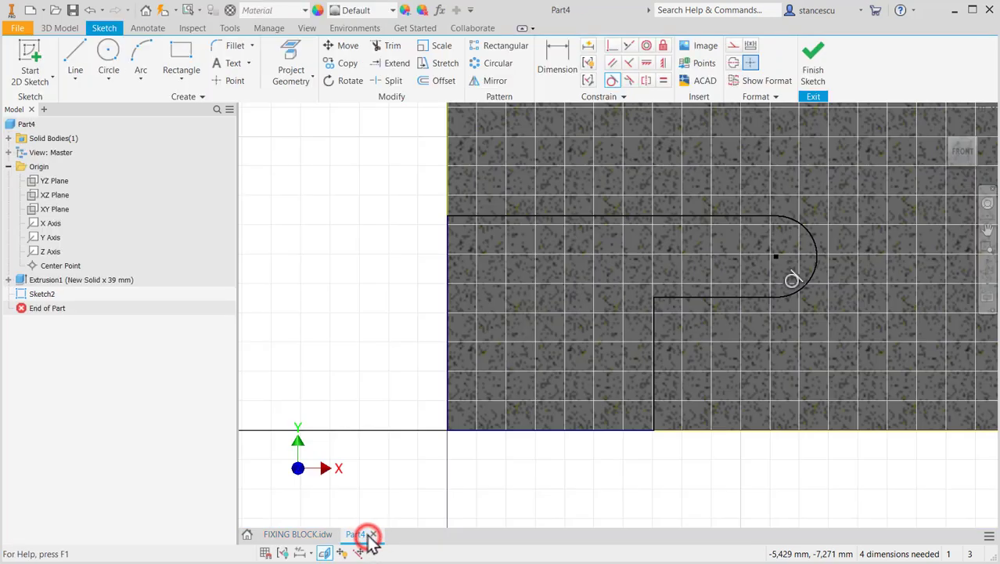
{"action": "left_click", "coordinate": [559, 56]}
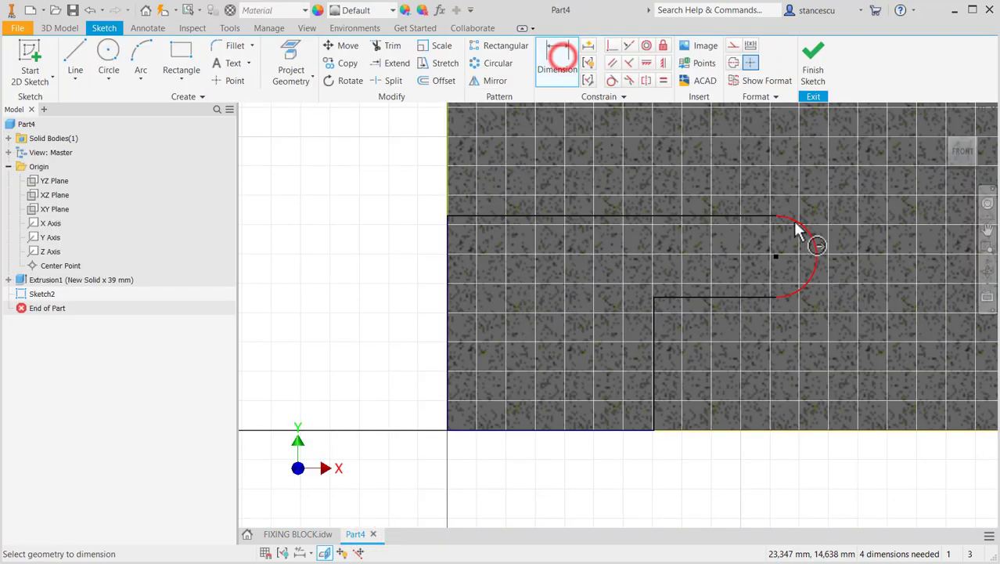
{"action": "left_click", "coordinate": [798, 220]}
{"action": "left_click", "coordinate": [852, 170]}
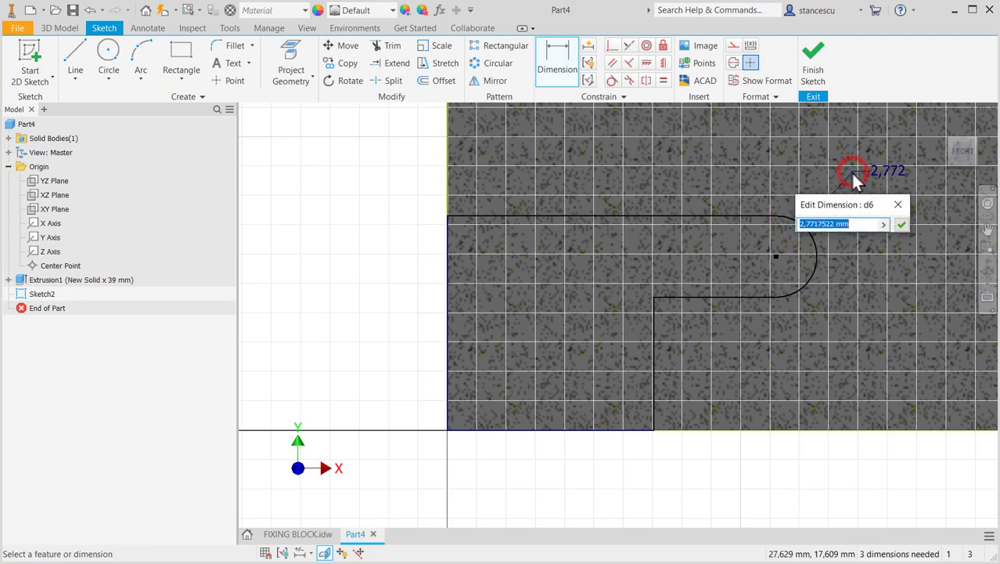
{"action": "type", "text": "4"}
{"action": "key", "text": "Return"}
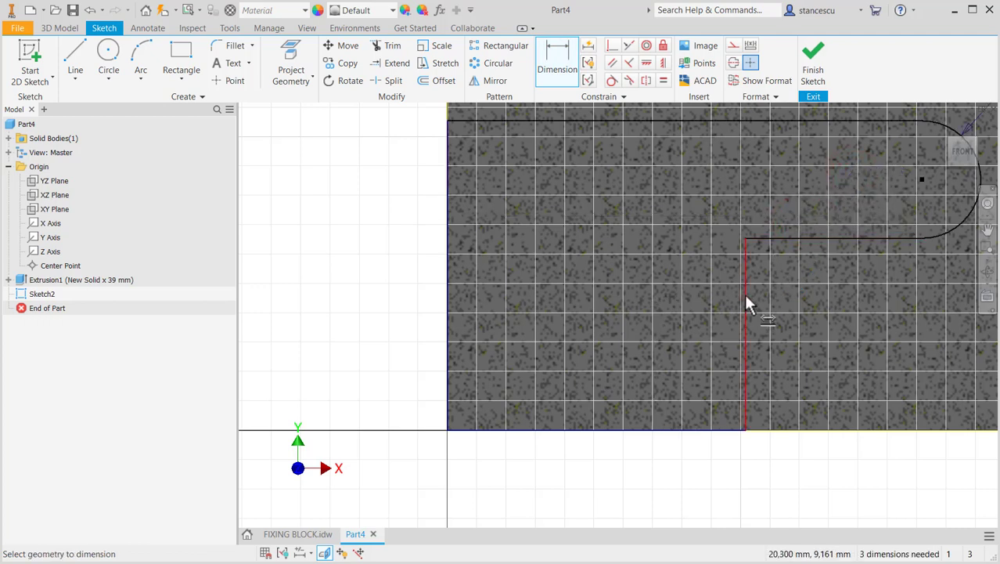
Dimension the height of the slot's lower horizontal line above the block's base to 5.7 mm
{"action": "left_click", "coordinate": [798, 238]}
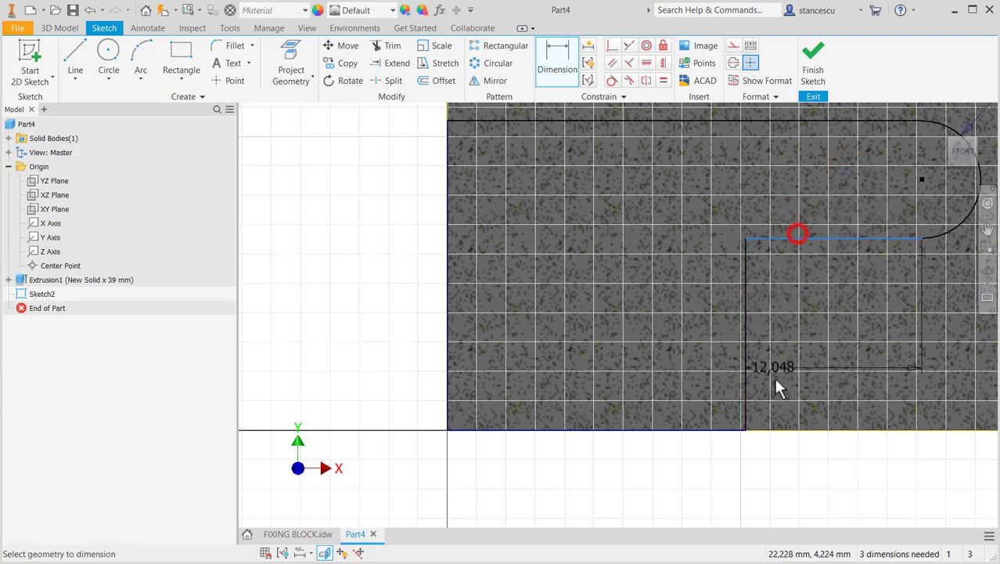
{"action": "left_click", "coordinate": [775, 426]}
{"action": "left_click", "coordinate": [629, 333]}
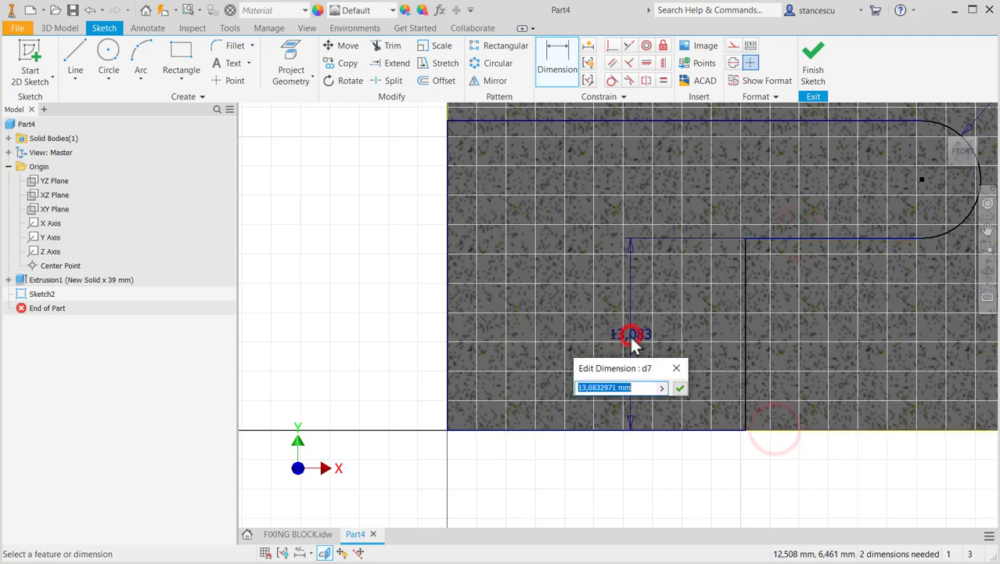
{"action": "type", "text": "5,7"}
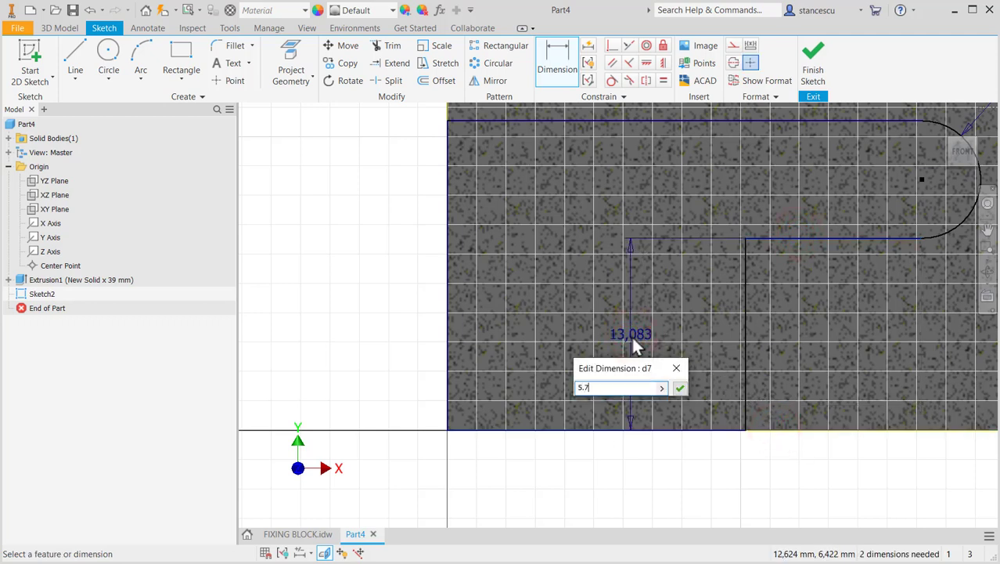
{"action": "key", "text": "Return"}
Dimension the distance between the slot's short vertical line and the block's vertical end edge to 26 mm, and finish the sketch
{"action": "mouse_move", "coordinate": [688, 397]}
{"action": "middle_mouse_down"}
{"action": "mouse_move", "coordinate": [464, 339]}
{"action": "mouse_move", "coordinate": [445, 351]}
{"action": "middle_mouse_up"}
{"action": "left_click", "coordinate": [500, 368]}
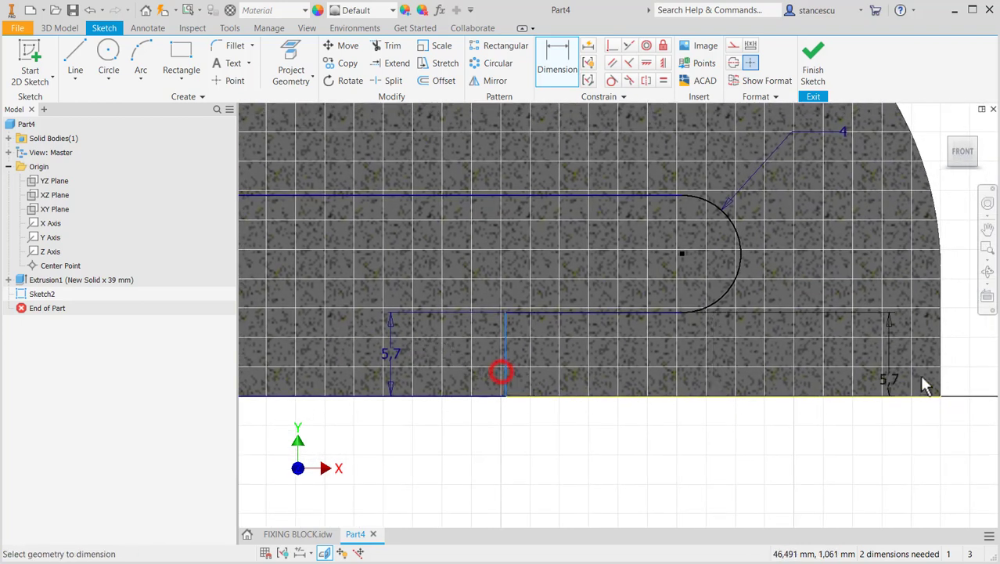
{"action": "left_click", "coordinate": [942, 374]}
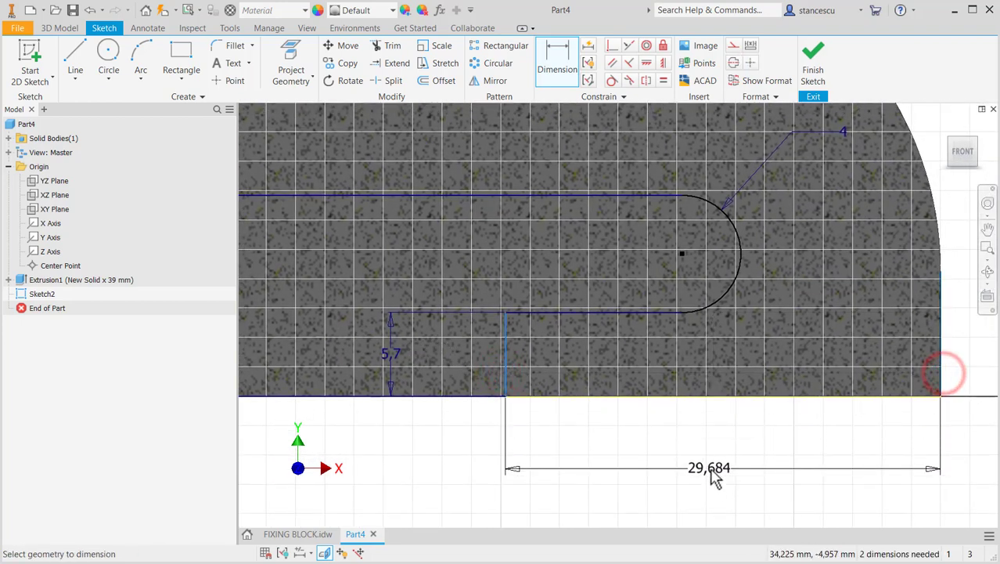
{"action": "left_click", "coordinate": [710, 469]}
{"action": "type", "text": "2"}
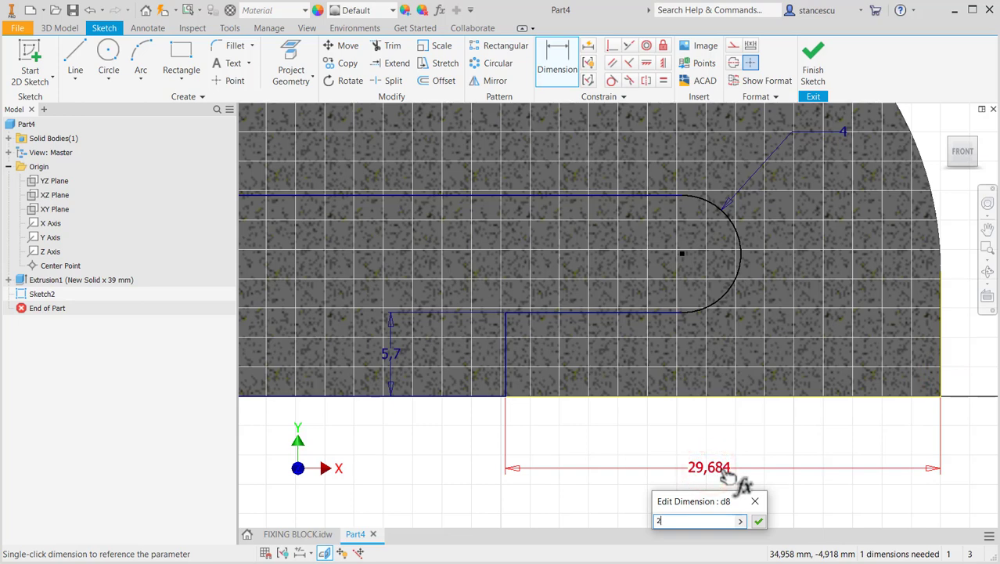
{"action": "type", "text": "6"}
{"action": "key", "text": "Return"}
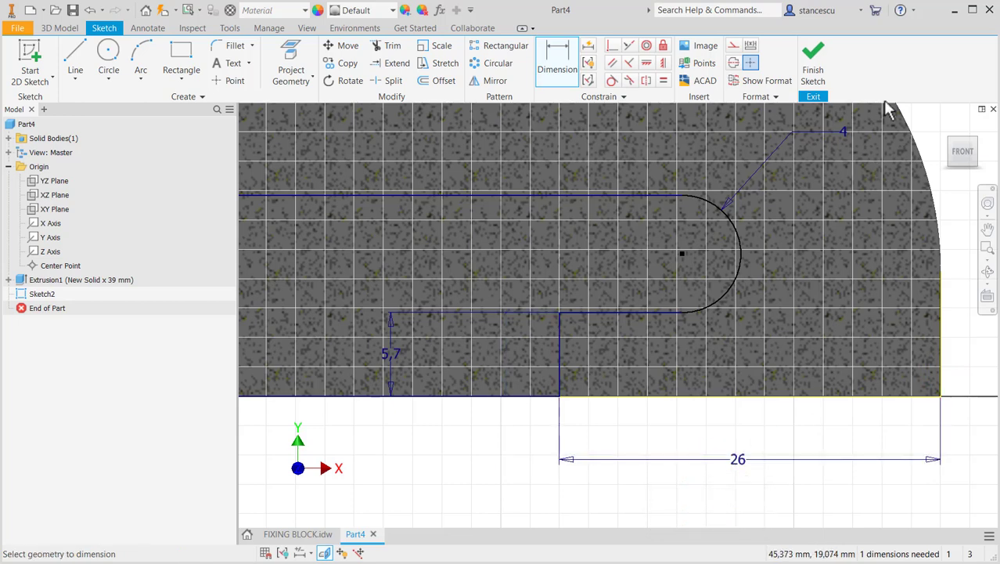
{"action": "left_click", "coordinate": [806, 63]}
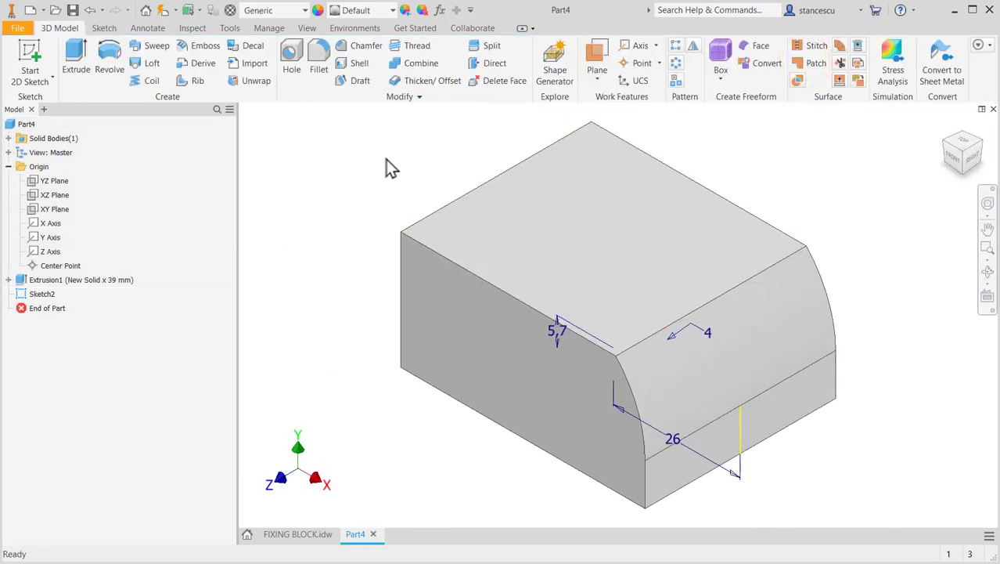
Try to extrude the slot profile symmetrically by 31 mm as a join
{"action": "left_click", "coordinate": [74, 61]}
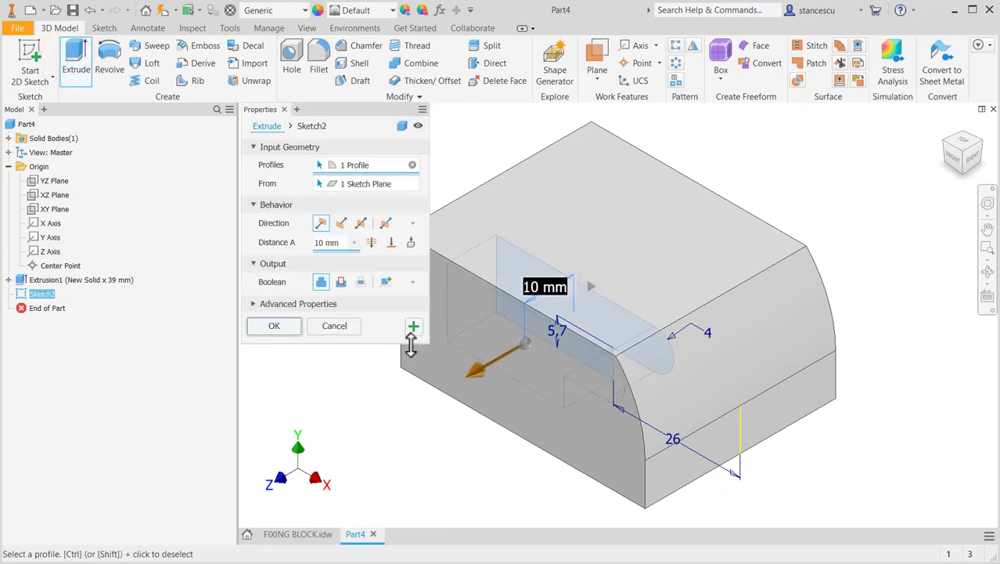
{"action": "left_click", "coordinate": [360, 224]}
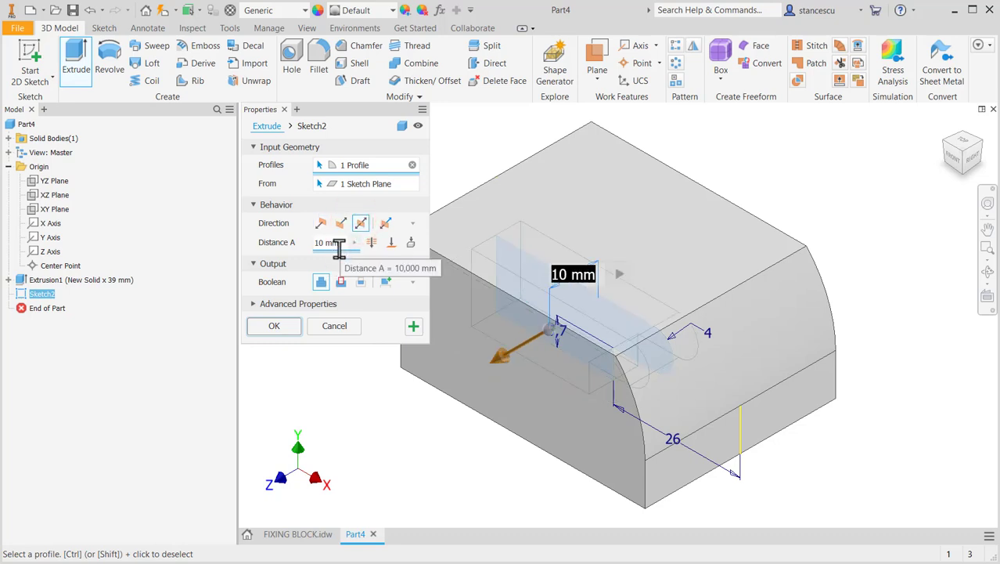
{"action": "type", "text": "31"}
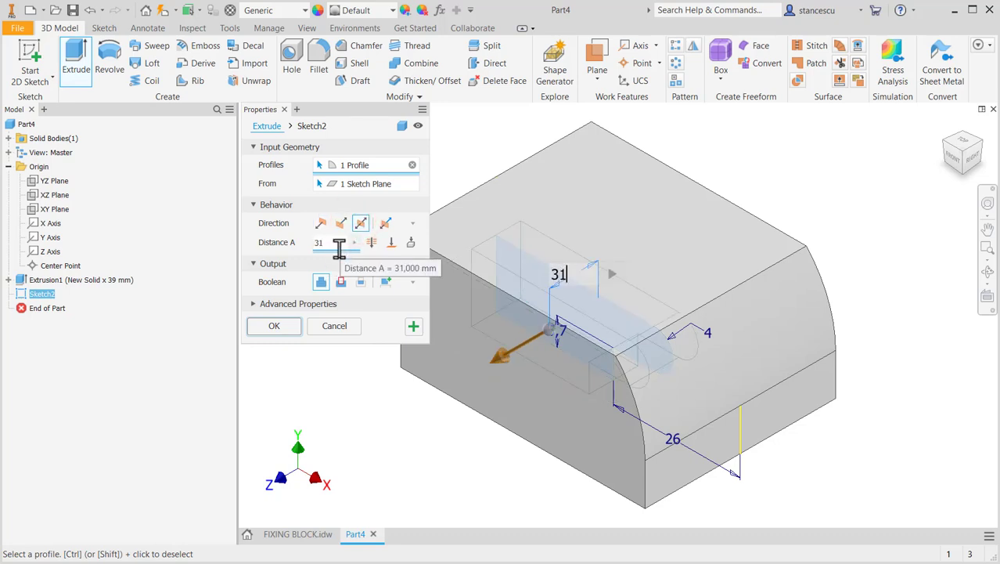
{"action": "left_click", "coordinate": [276, 325]}
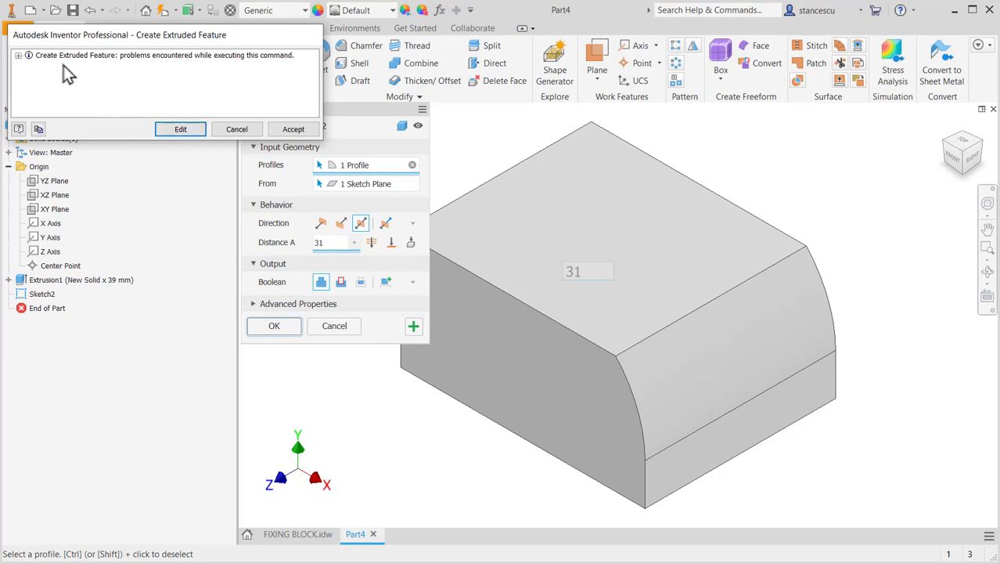
Expand the extrusion error details, return to editing the feature and apply it as a cut
{"action": "left_click", "coordinate": [18, 56]}
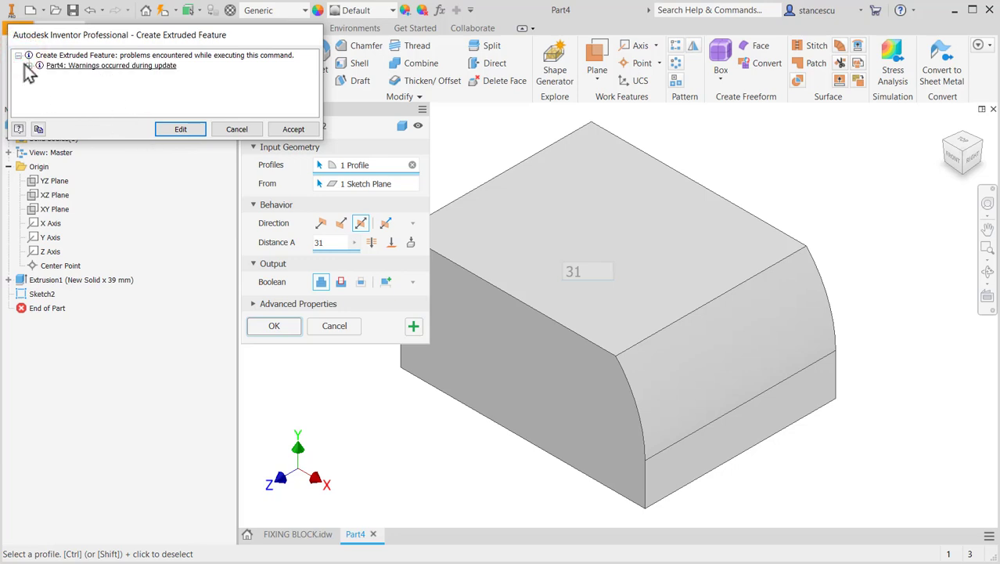
{"action": "left_click", "coordinate": [29, 66]}
{"action": "left_click", "coordinate": [39, 75]}
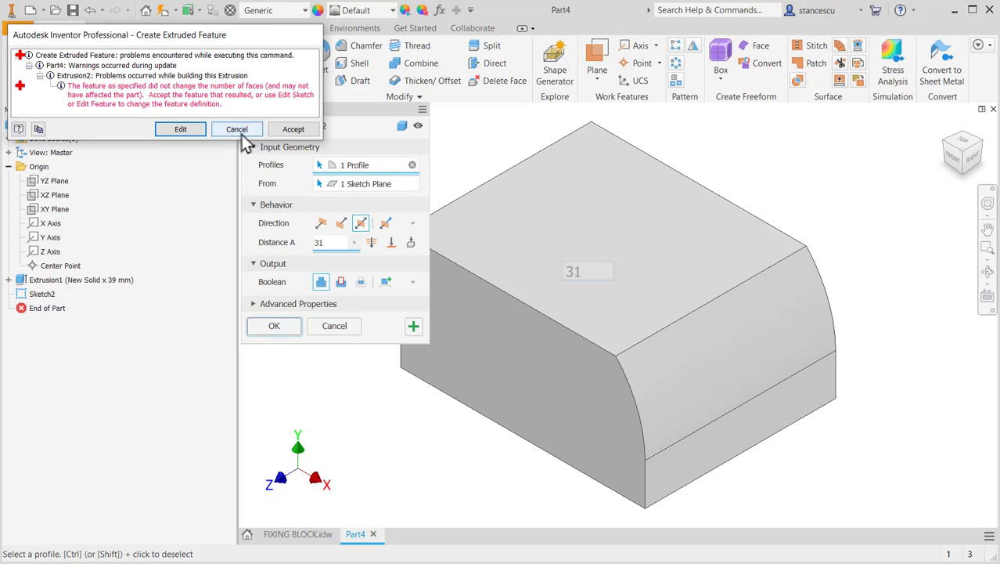
{"action": "left_click", "coordinate": [178, 130]}
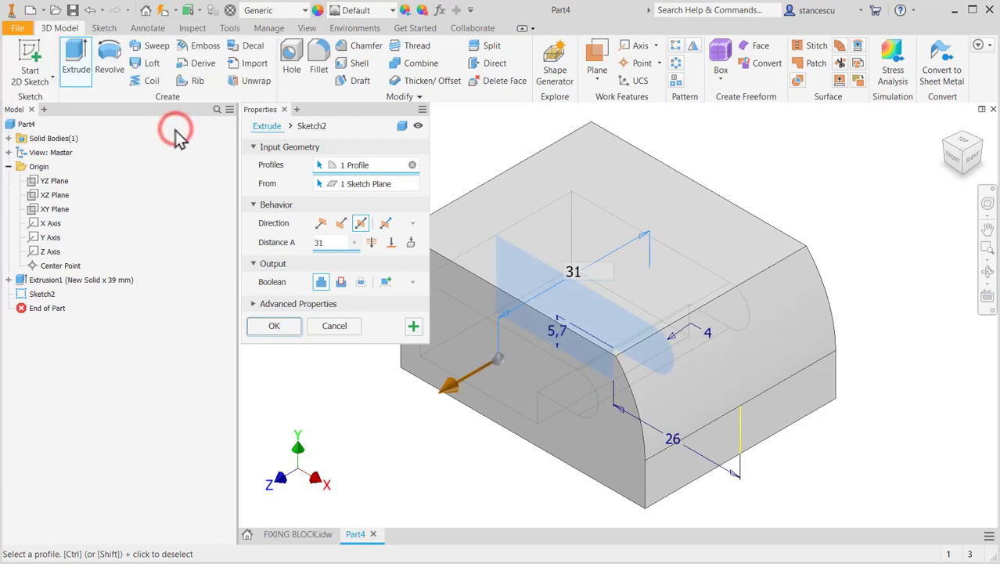
{"action": "left_click", "coordinate": [342, 282]}
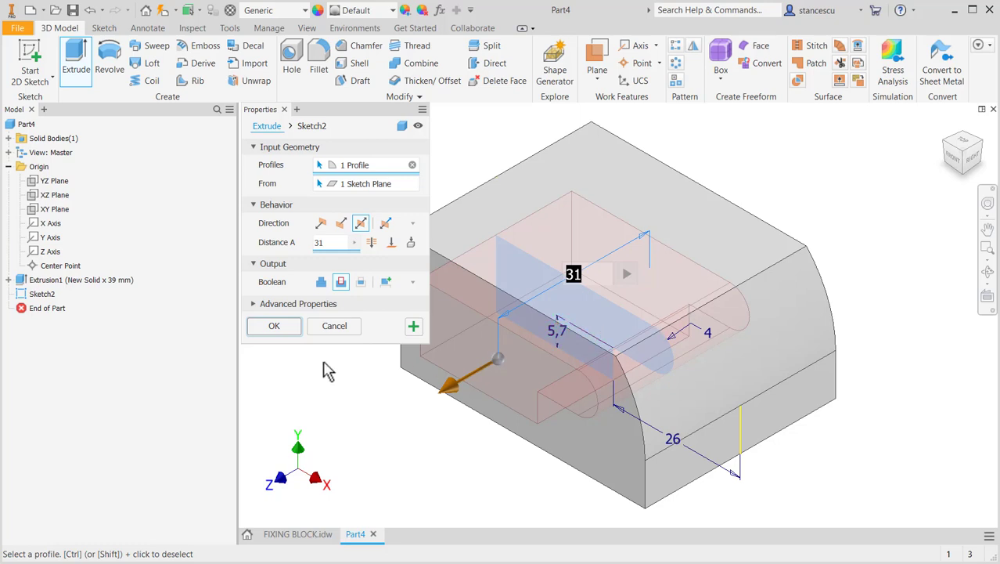
{"action": "left_click", "coordinate": [276, 327]}
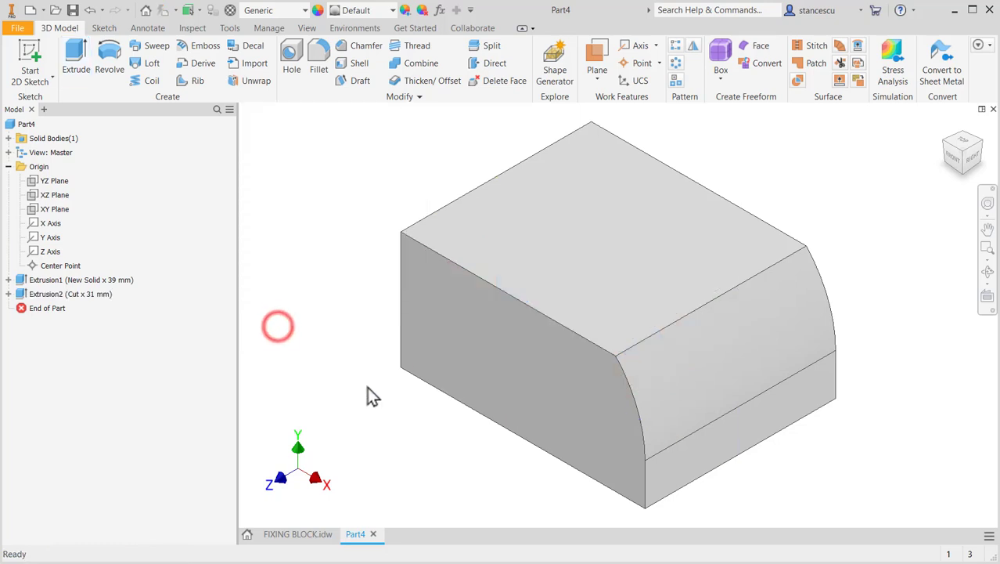
{"action": "middle_click_drag", "start_coordinate": [427, 413], "coordinate": [387, 391], "text": "shift"}
{"action": "left_click", "coordinate": [311, 227]}
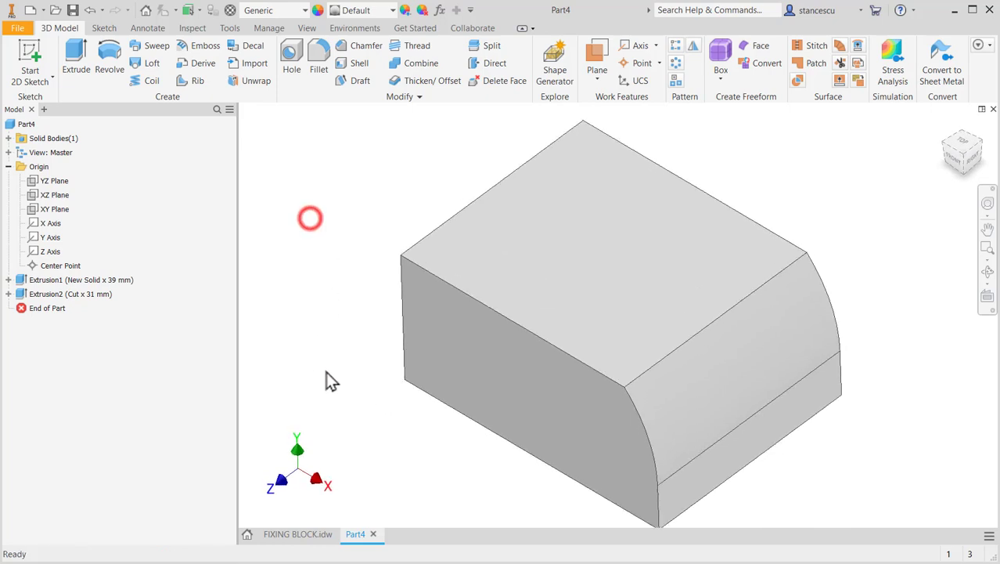
{"action": "key", "text": "F6"}
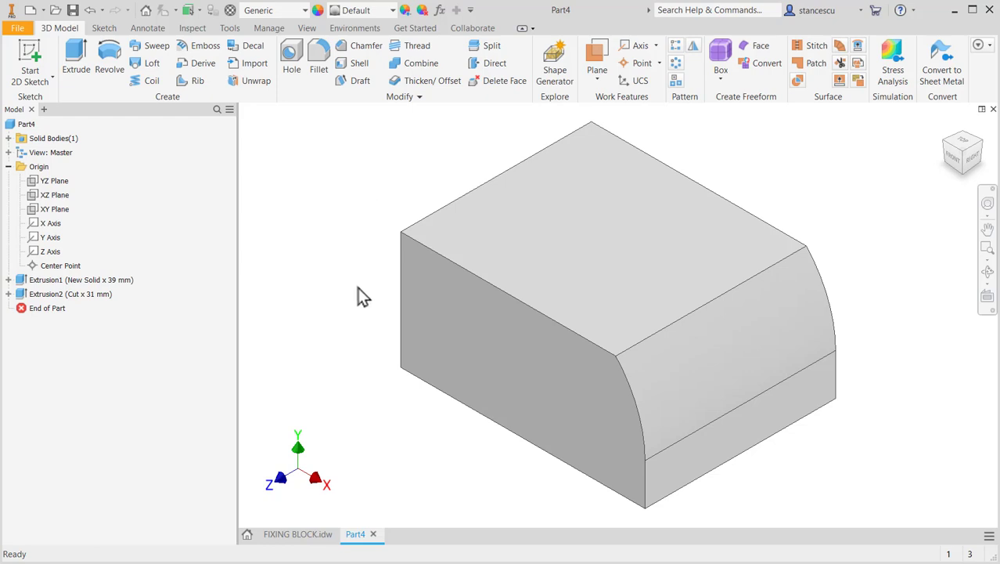
Examine section A-A in FIXING BLOCK.idw for the shape of the upper pocket and the hatched wedge at the block's base
{"action": "left_click", "coordinate": [298, 536]}
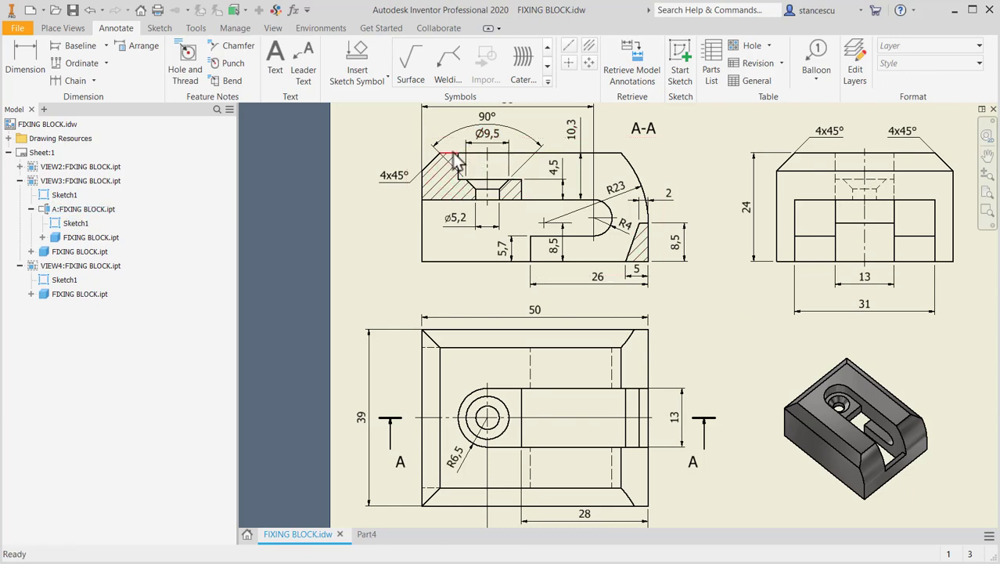
{"action": "scroll", "coordinate": [493, 243], "scroll_direction": "down", "scroll_amount": 4}
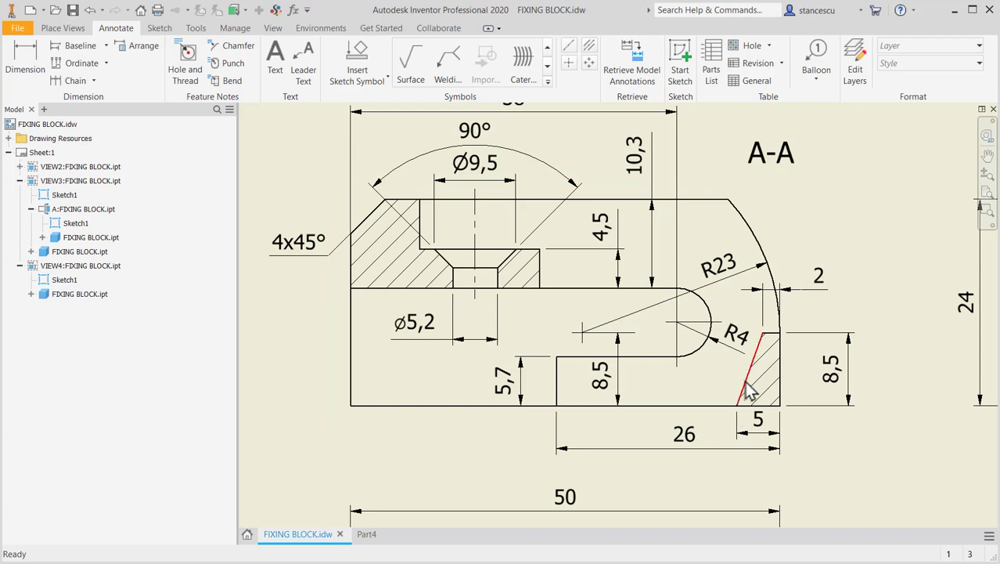
{"action": "left_click", "coordinate": [780, 342]}
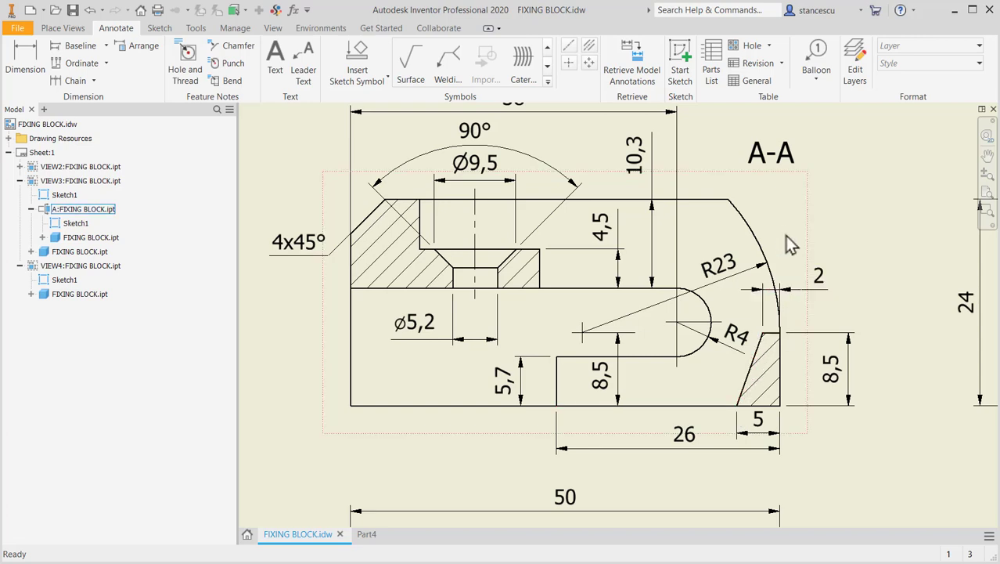
{"action": "left_click", "coordinate": [652, 200]}
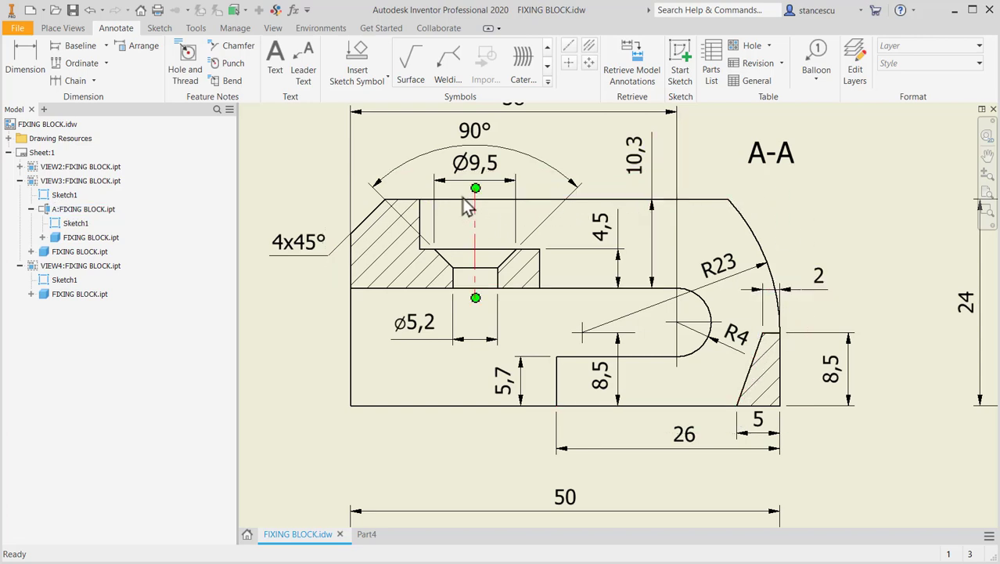
{"action": "key", "text": "Escape"}
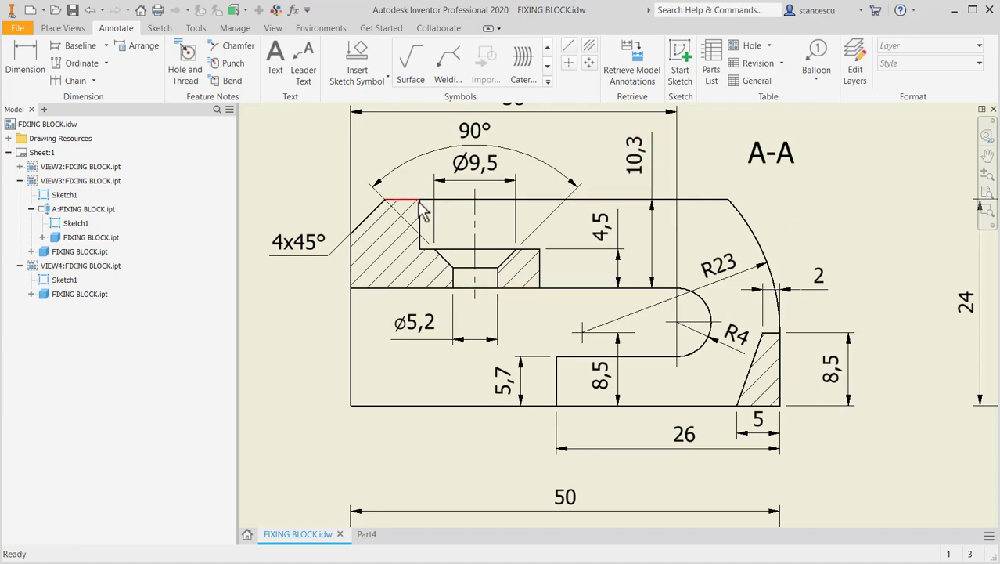
Return to Part4, start a sketch on the XY Plane and slice the block's graphics at that plane
{"action": "left_click", "coordinate": [367, 535]}
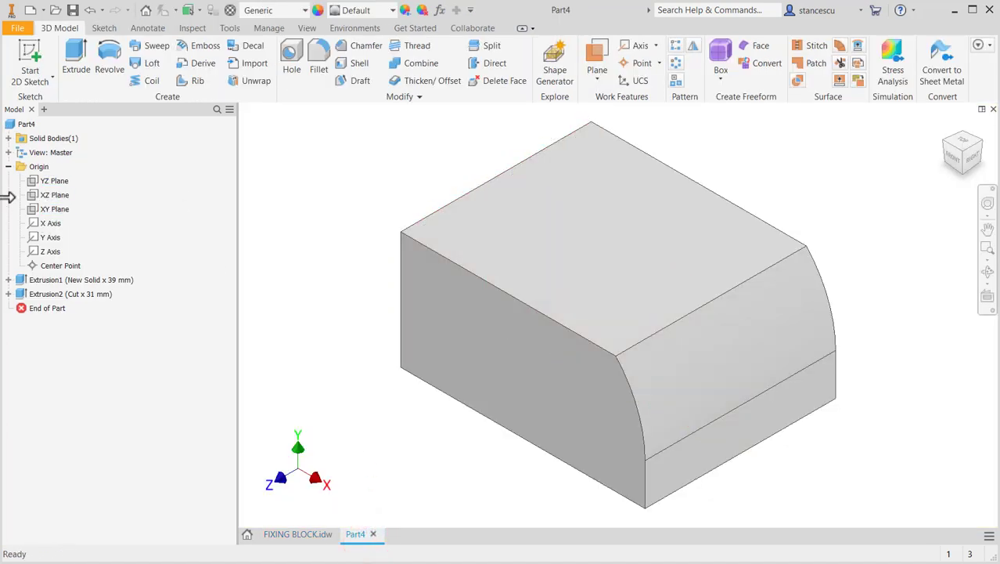
{"action": "left_click", "coordinate": [33, 208]}
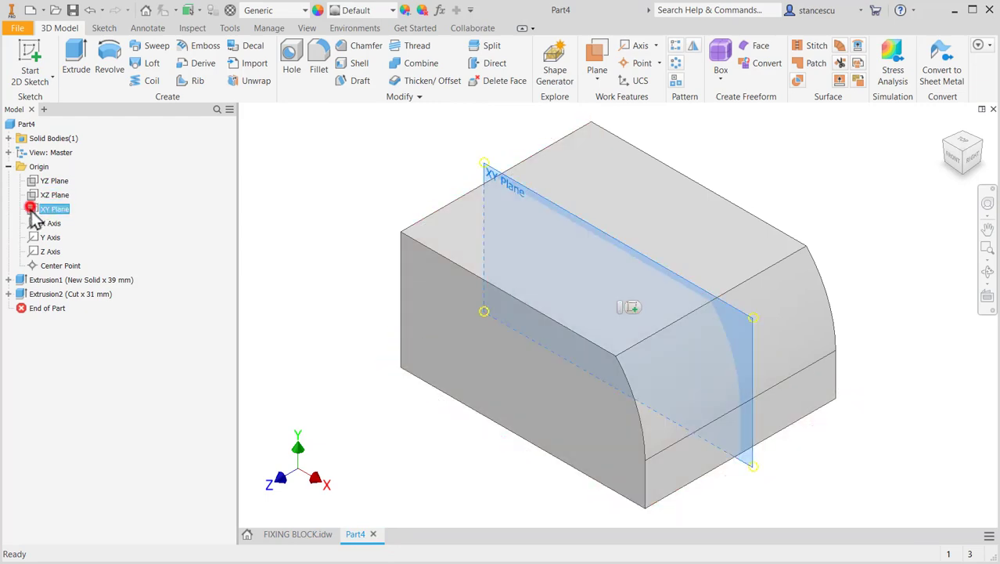
{"action": "left_click", "coordinate": [636, 309]}
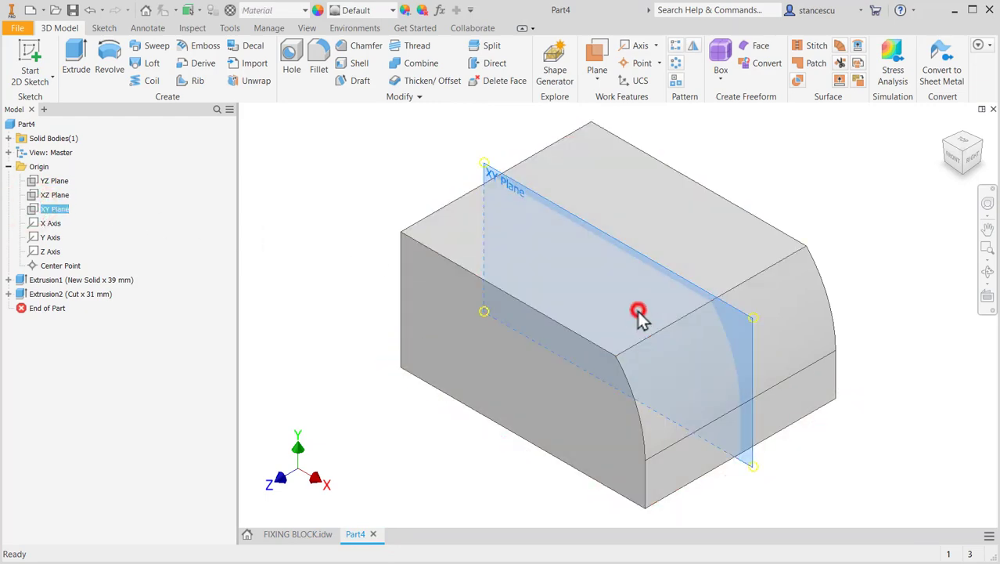
{"action": "key", "text": "F7"}
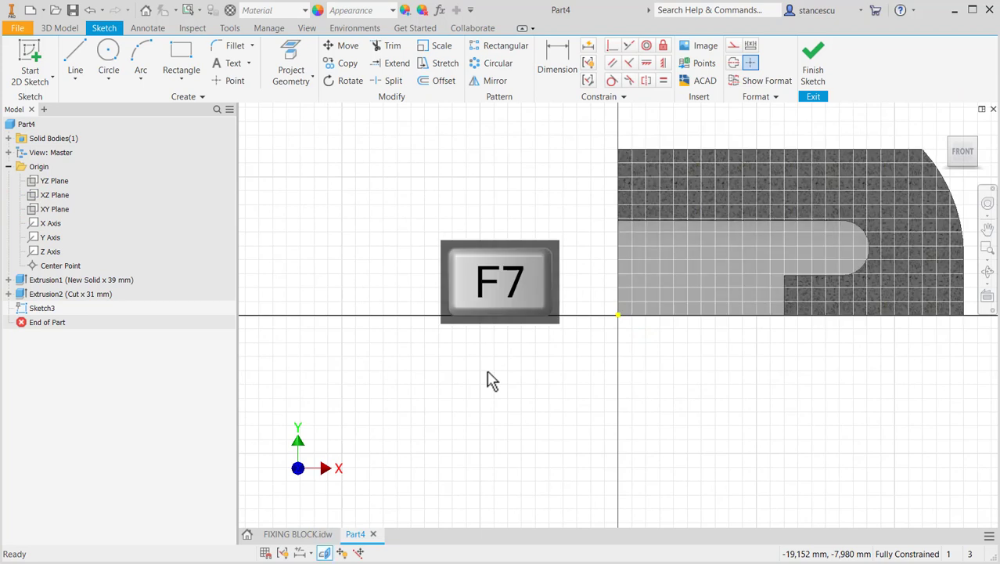
{"action": "mouse_move", "coordinate": [616, 395]}
{"action": "middle_mouse_down"}
{"action": "mouse_move", "coordinate": [665, 406]}
{"action": "mouse_move", "coordinate": [603, 436]}
{"action": "middle_mouse_up"}
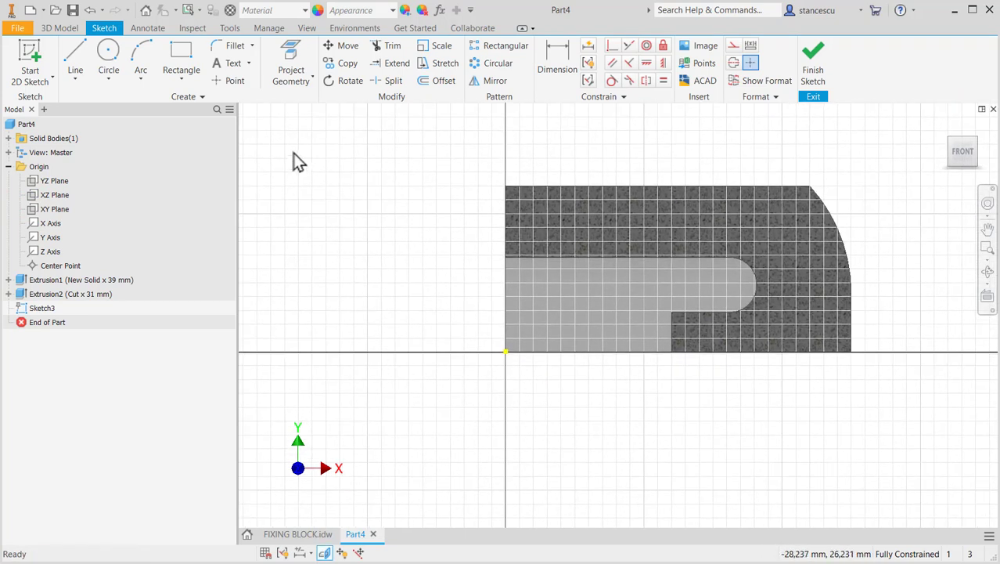
Sketch a stepped line from the block's top edge: about 6 mm down, about 9.7 mm horizontally, and vertically down to the base
{"action": "left_click", "coordinate": [83, 54]}
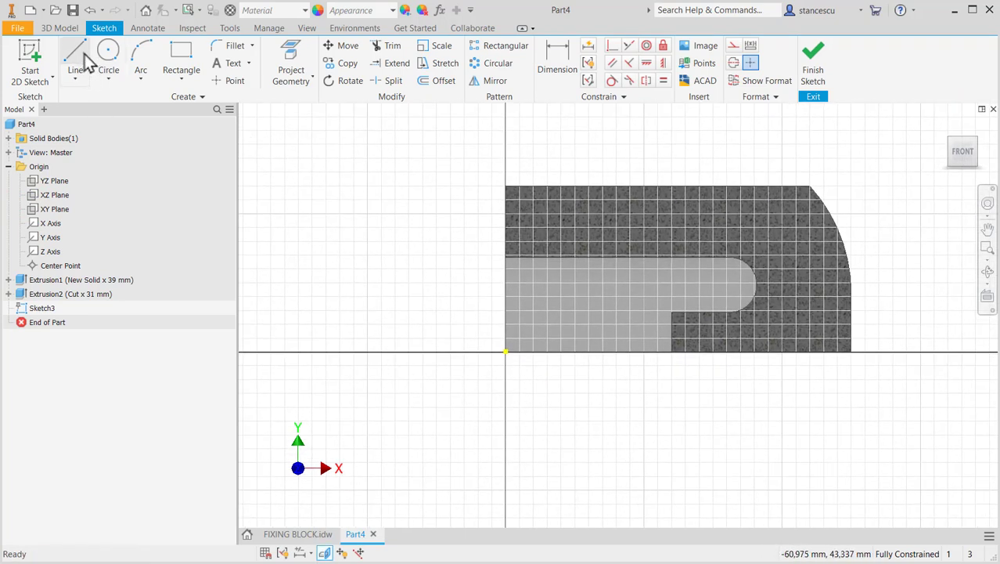
{"action": "left_click", "coordinate": [582, 186]}
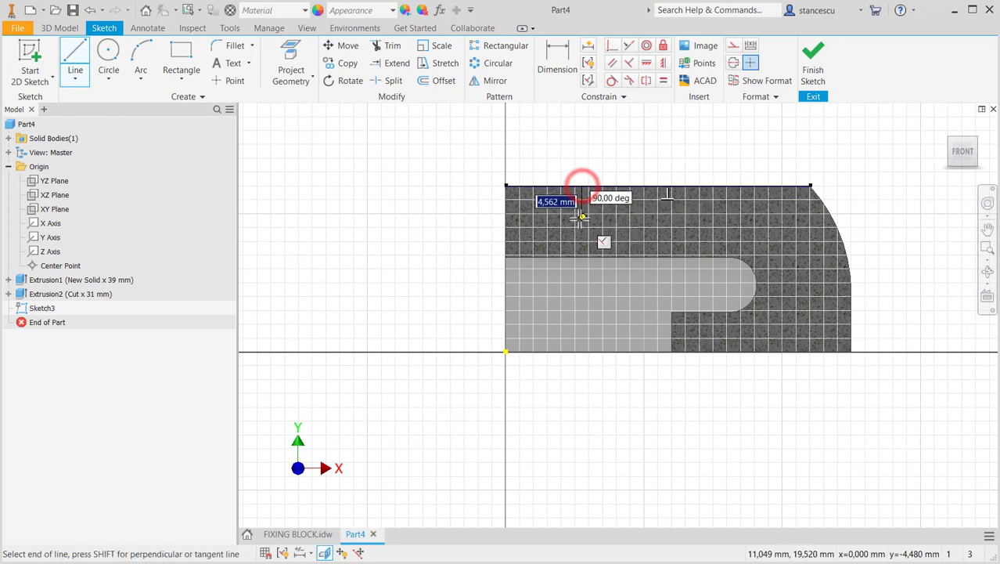
{"action": "left_click", "coordinate": [582, 227]}
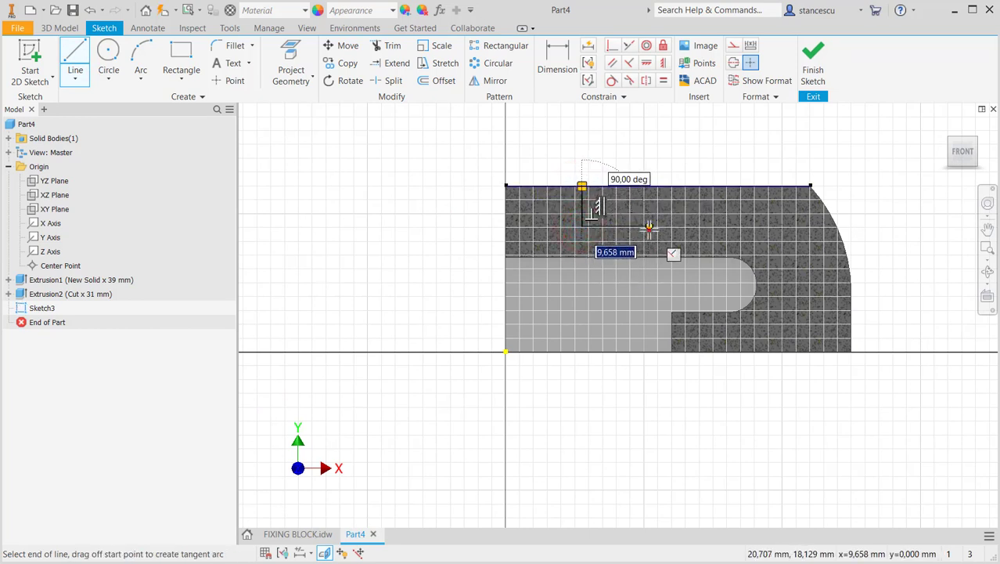
{"action": "left_click", "coordinate": [649, 227]}
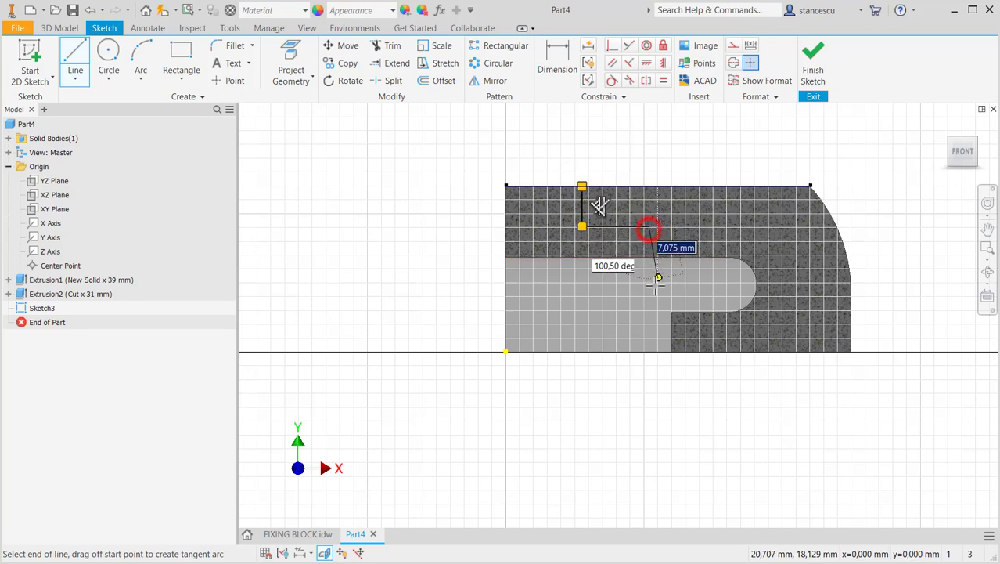
{"action": "left_click", "coordinate": [649, 351]}
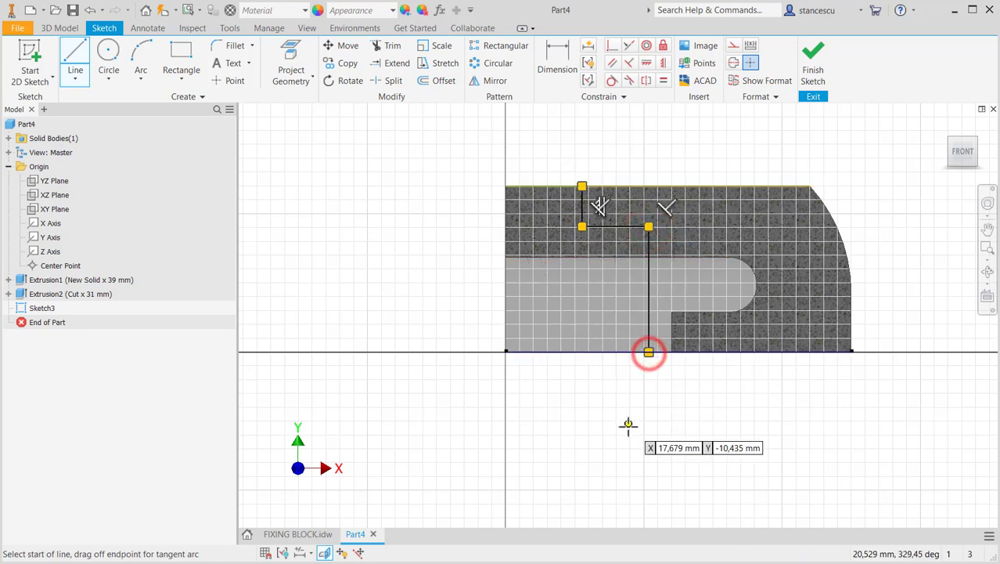
Continue the profile about 24 mm along the base, with a slanted line up about 7.7 mm and a horizontal line about 2.2 mm to the end edge
{"action": "left_click", "coordinate": [649, 351]}
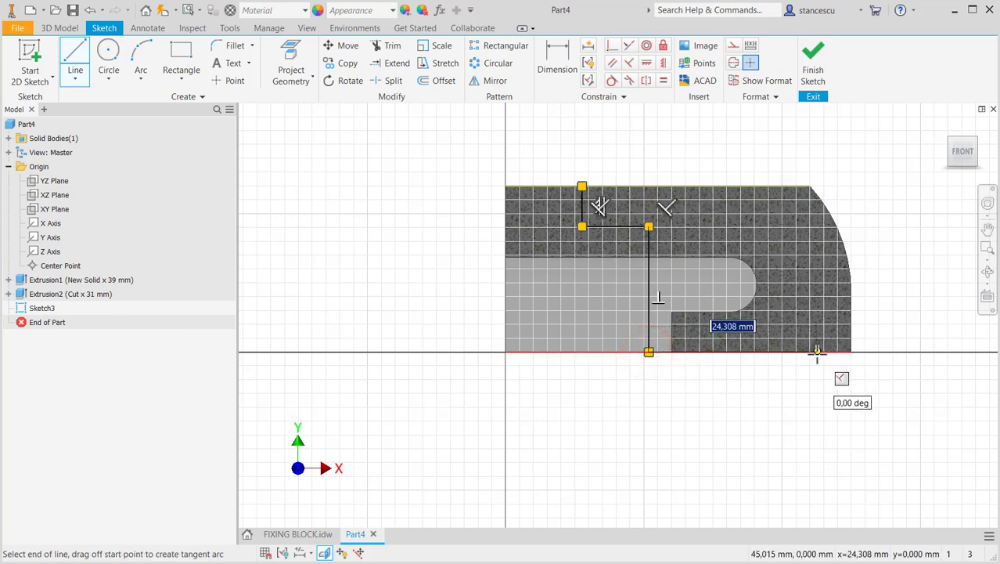
{"action": "left_click", "coordinate": [817, 351]}
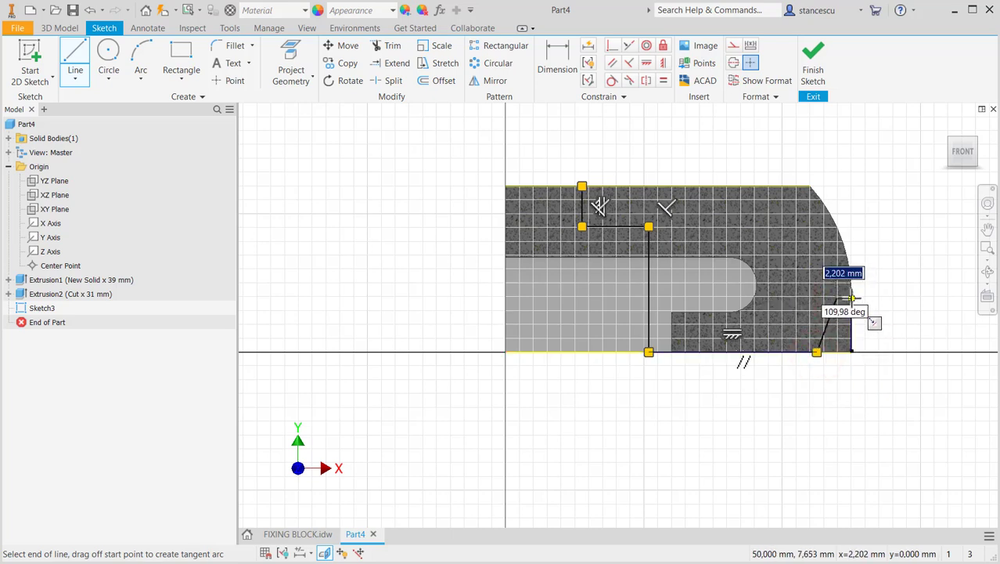
{"action": "scroll", "coordinate": [851, 298], "scroll_direction": "up", "scroll_amount": 2}
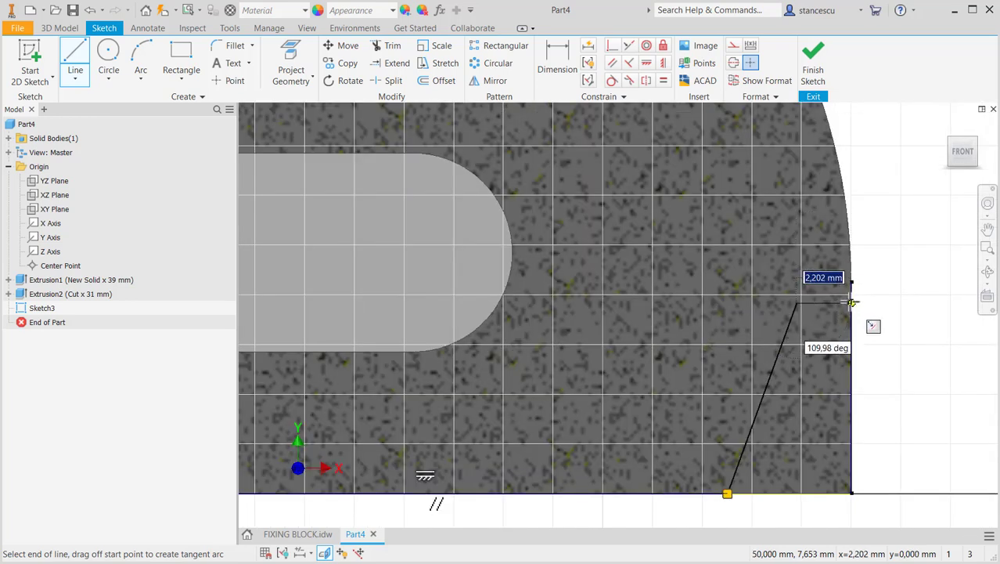
{"action": "left_click", "coordinate": [851, 301]}
{"action": "scroll", "coordinate": [873, 221], "scroll_direction": "down", "scroll_amount": 2}
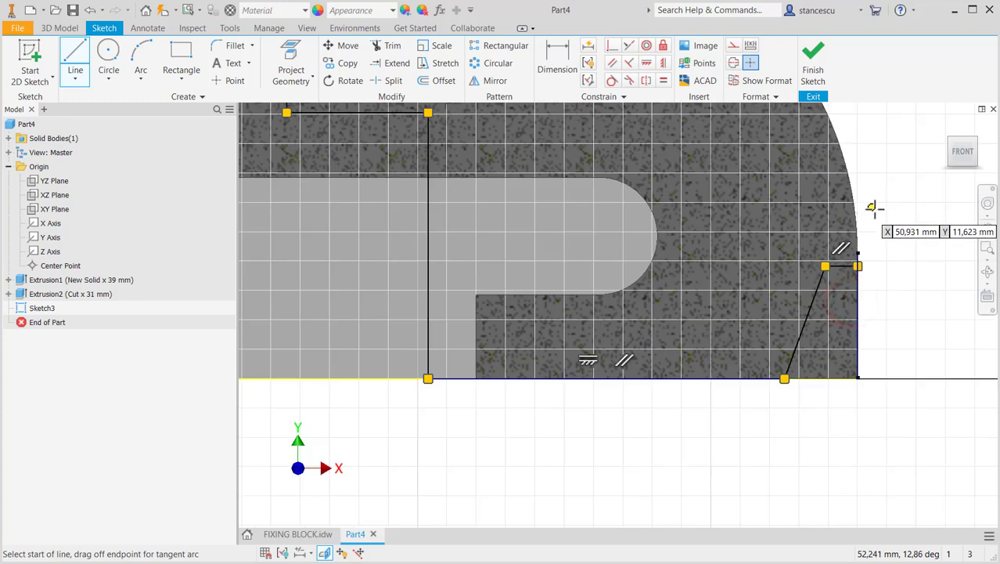
Close the profile with a vertical line about 16.3 mm up the end edge and a horizontal line about 39 mm back to its start
{"action": "middle_click_drag", "start_coordinate": [869, 217], "coordinate": [786, 344]}
{"action": "scroll", "coordinate": [771, 395], "scroll_direction": "down", "scroll_amount": 2}
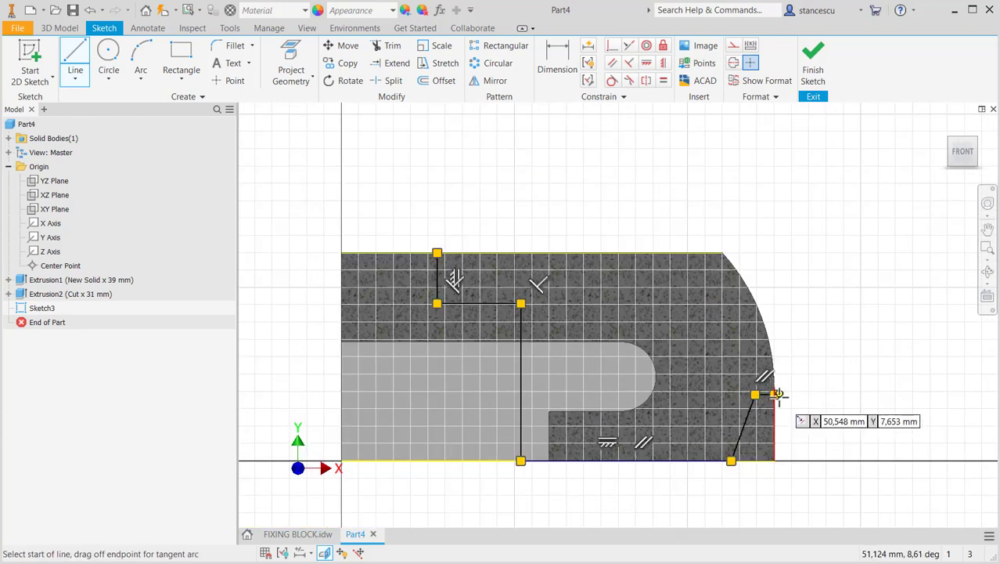
{"action": "left_click_drag", "start_coordinate": [775, 393], "coordinate": [775, 252]}
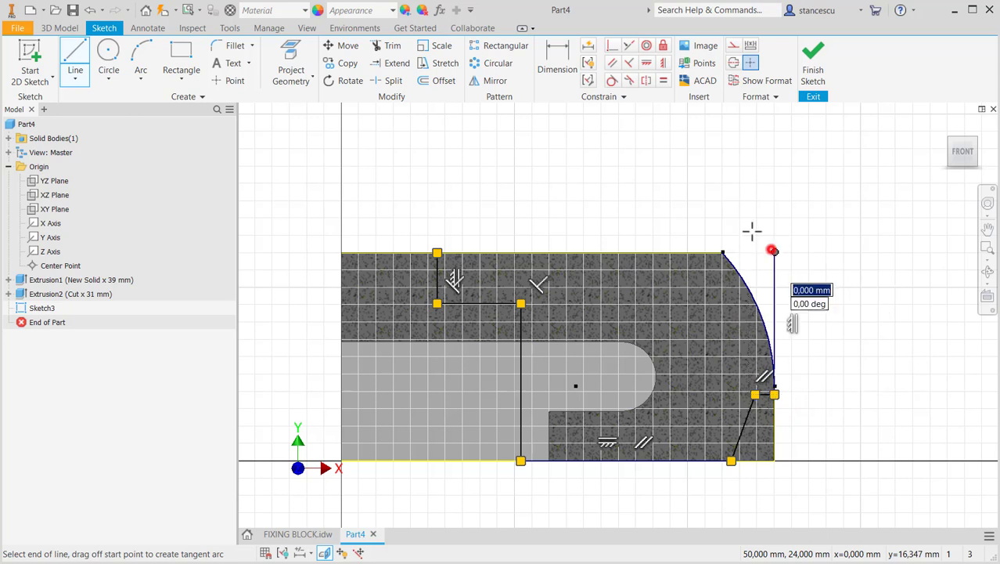
{"action": "right_click", "coordinate": [449, 197]}
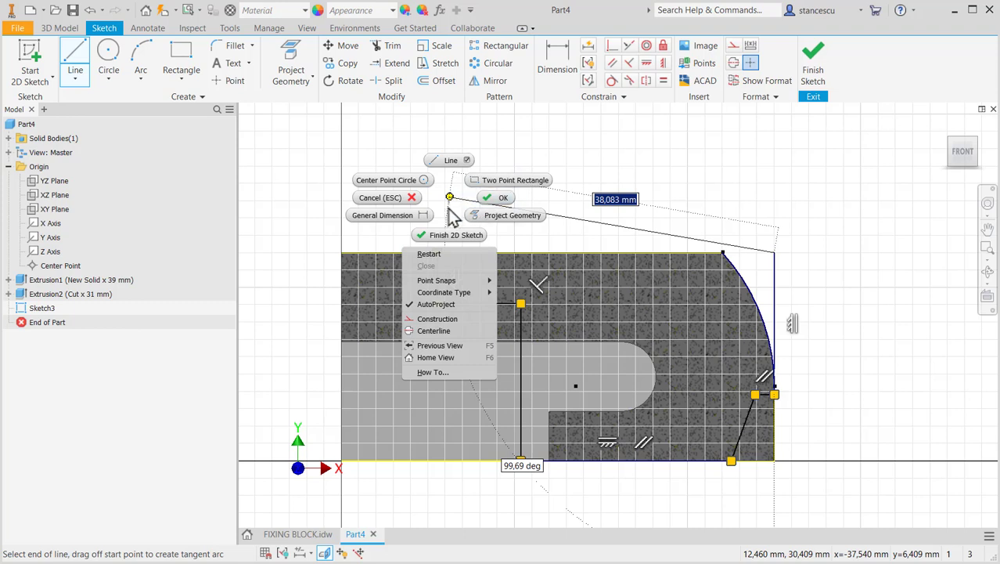
{"action": "left_click", "coordinate": [448, 204]}
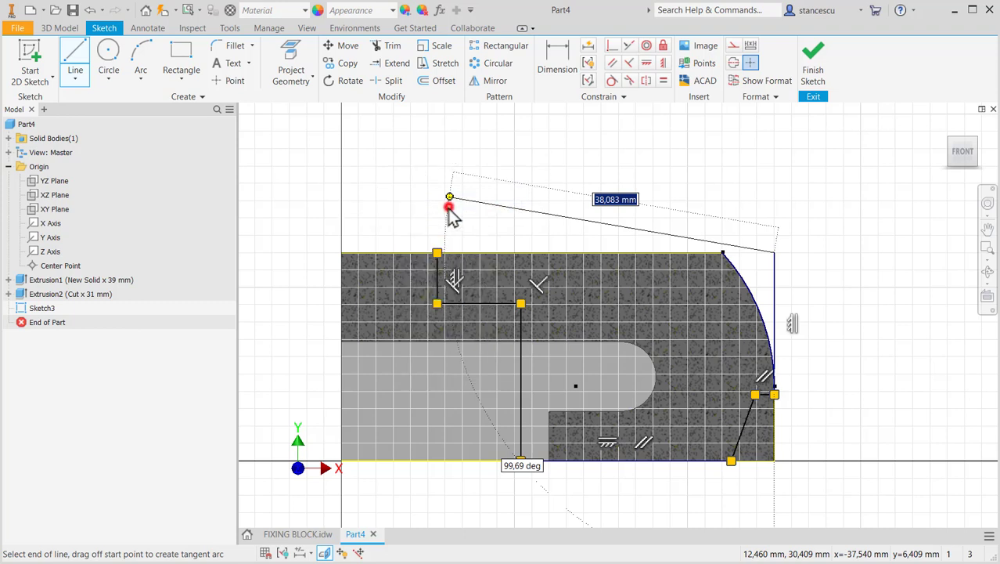
{"action": "left_click", "coordinate": [436, 252]}
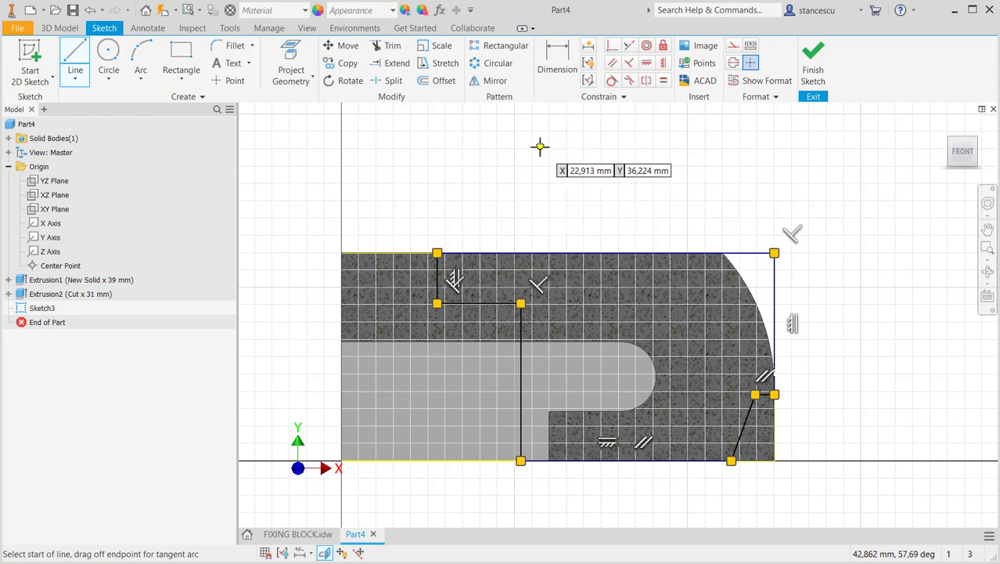
{"action": "key", "text": "Escape"}
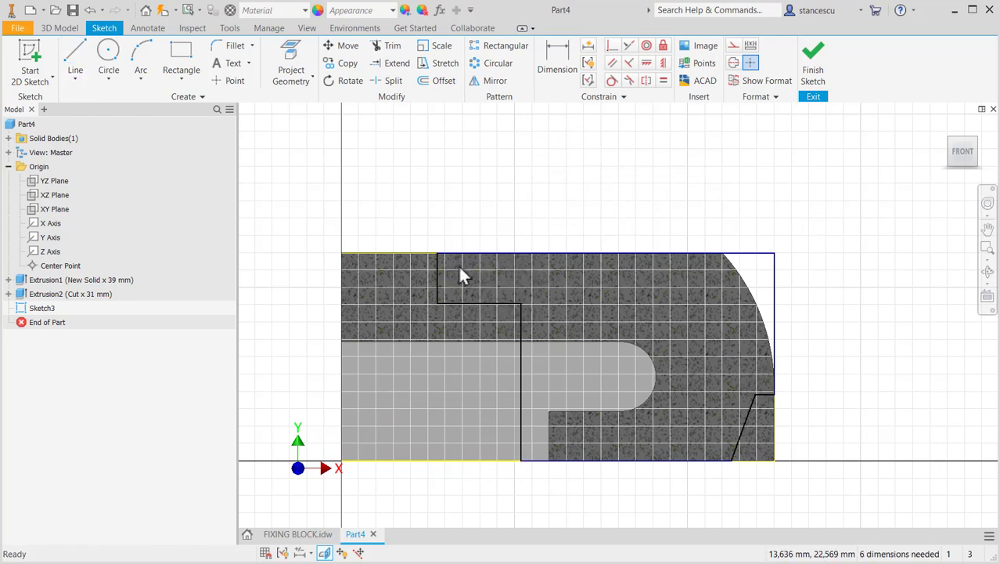
Check section A-A in FIXING BLOCK.idw, return to Part4 and dimension the wedge's short horizontal top line as 2 mm
{"action": "left_click", "coordinate": [311, 535]}
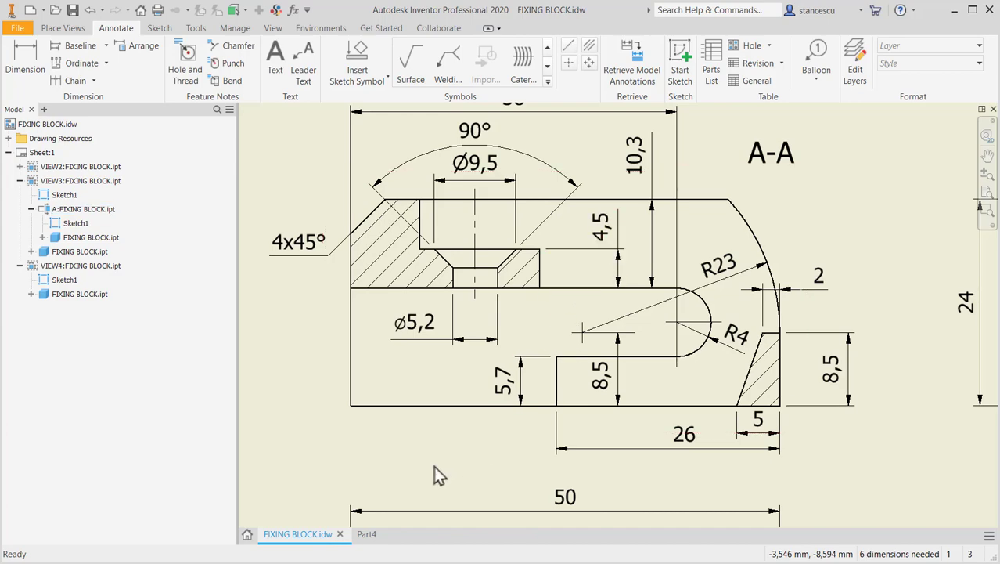
{"action": "left_click", "coordinate": [363, 536]}
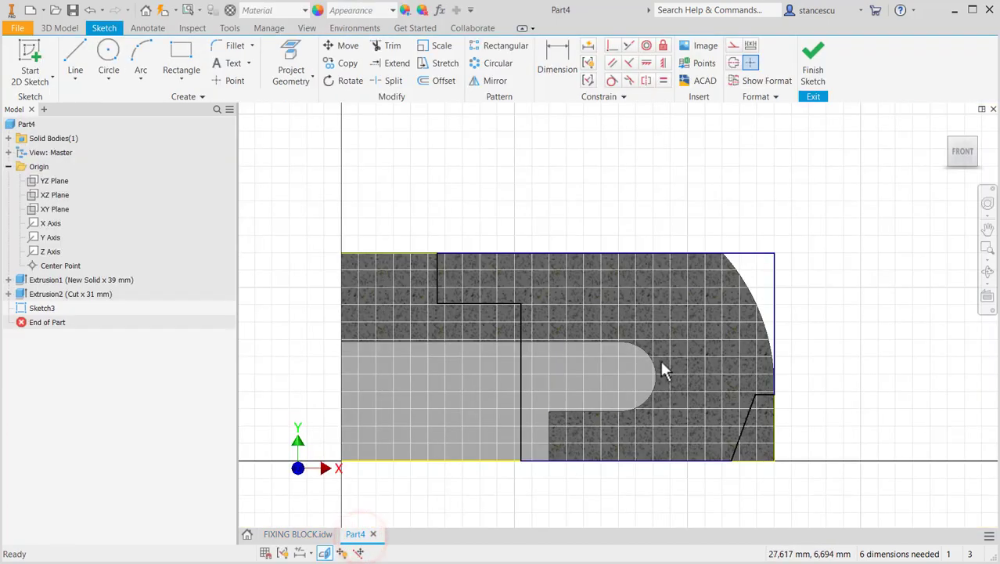
{"action": "left_click", "coordinate": [559, 51]}
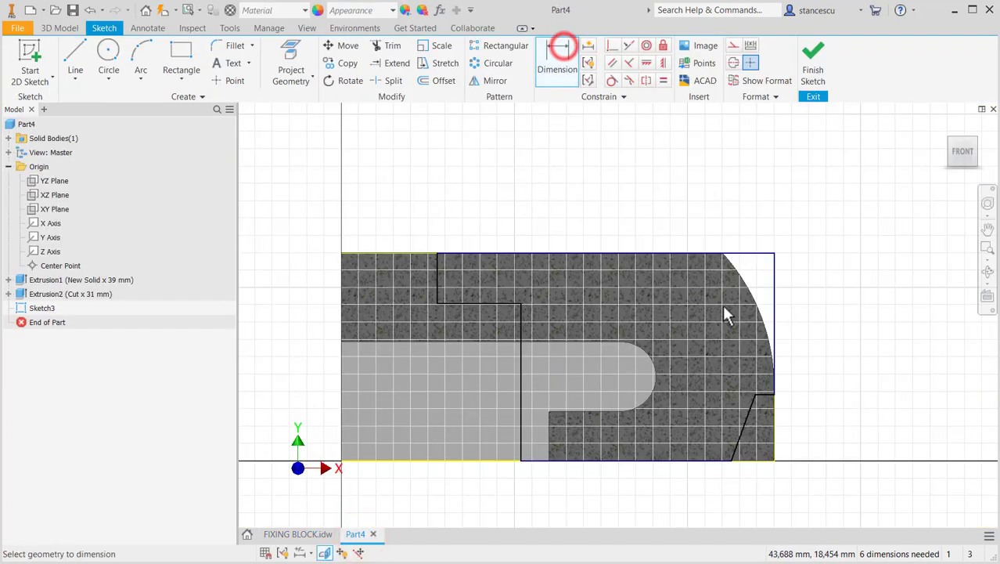
{"action": "left_click", "coordinate": [763, 393]}
{"action": "left_click", "coordinate": [824, 372]}
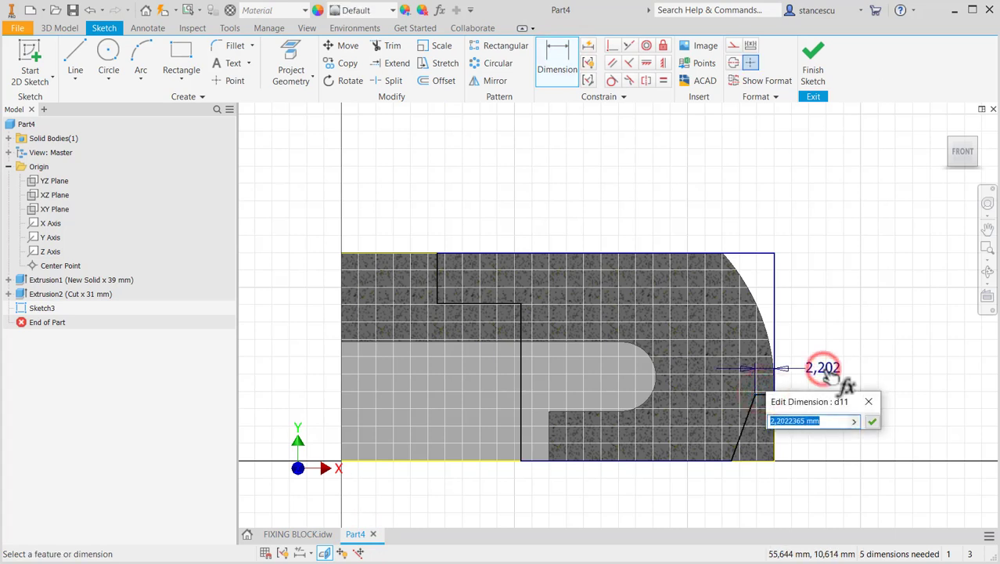
{"action": "type", "text": "2"}
{"action": "key", "text": "Return"}
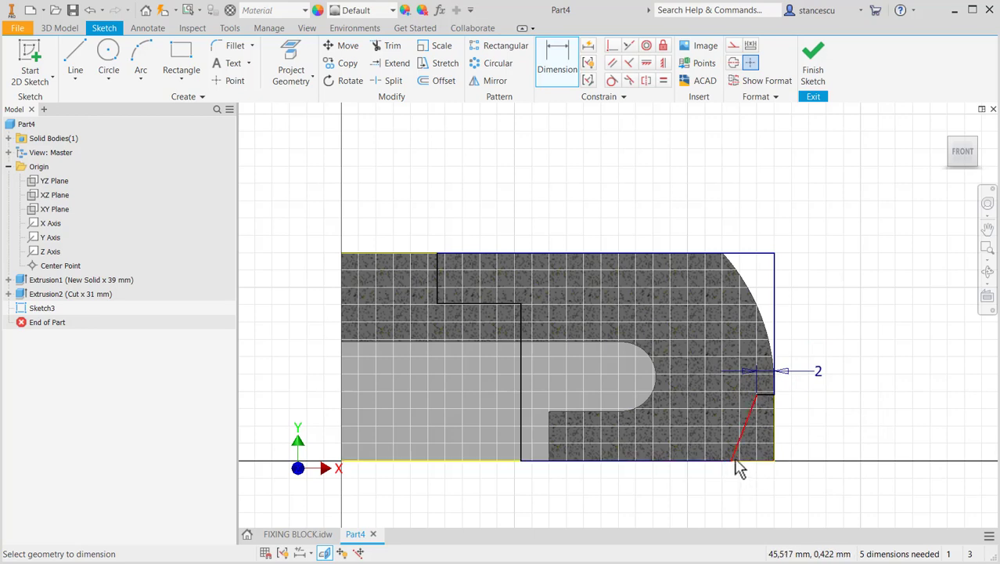
Dimension the wedge's base width from the slanted line's lower endpoint to the block's end edge as 5 mm
{"action": "scroll", "coordinate": [735, 468], "scroll_direction": "up", "scroll_amount": 3}
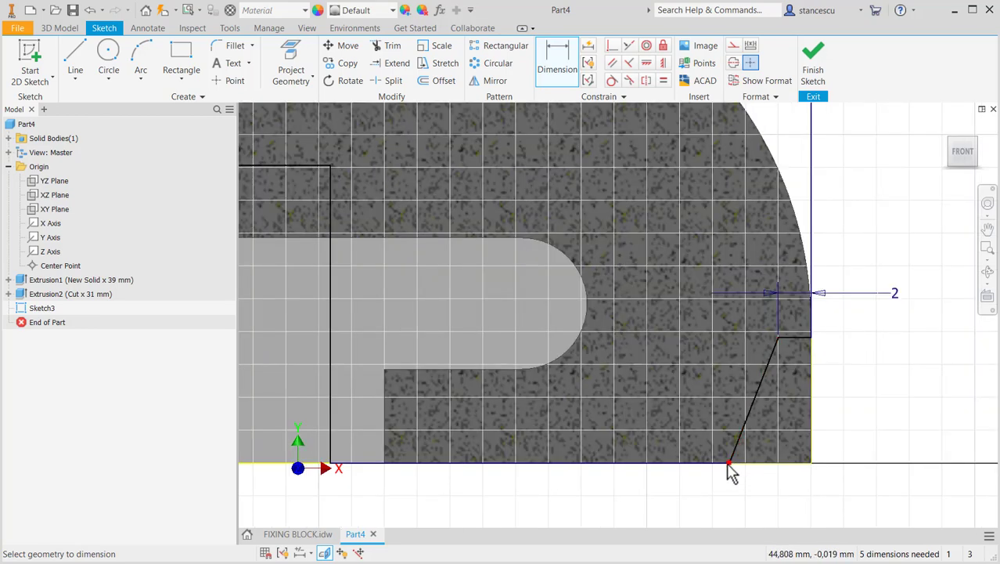
{"action": "left_click", "coordinate": [729, 463]}
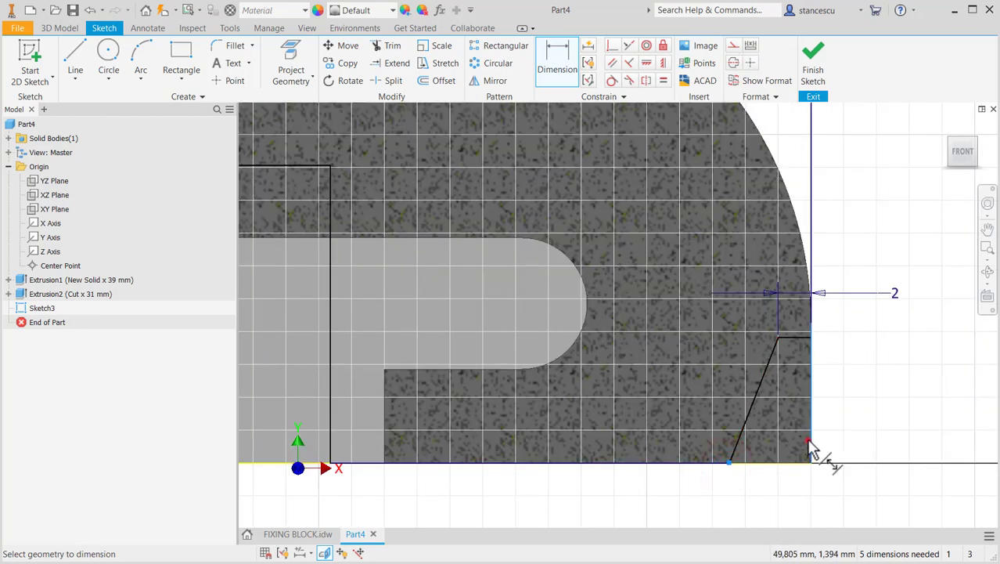
{"action": "left_click", "coordinate": [809, 442]}
{"action": "left_click", "coordinate": [858, 503]}
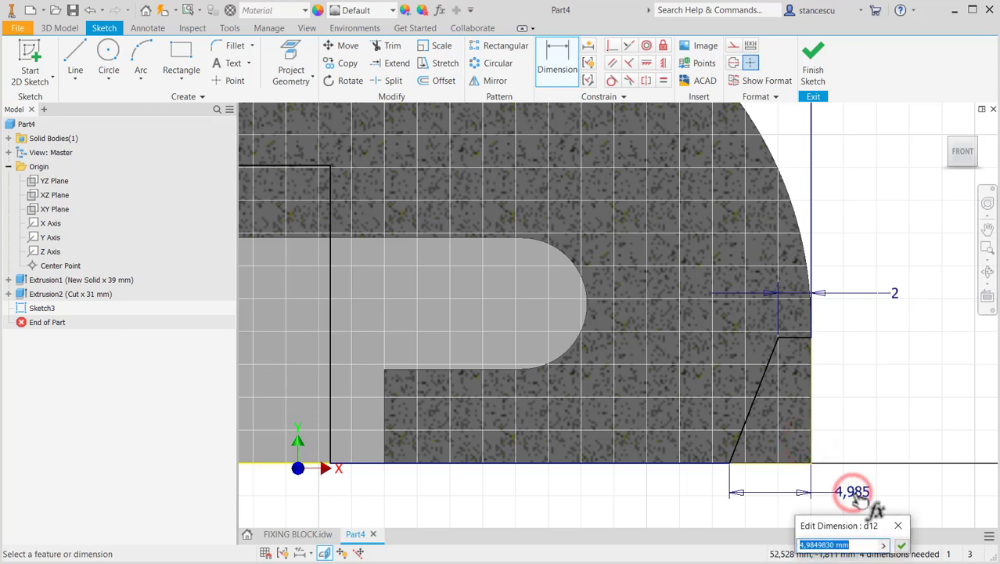
{"action": "type", "text": "5"}
{"action": "key", "text": "Return"}
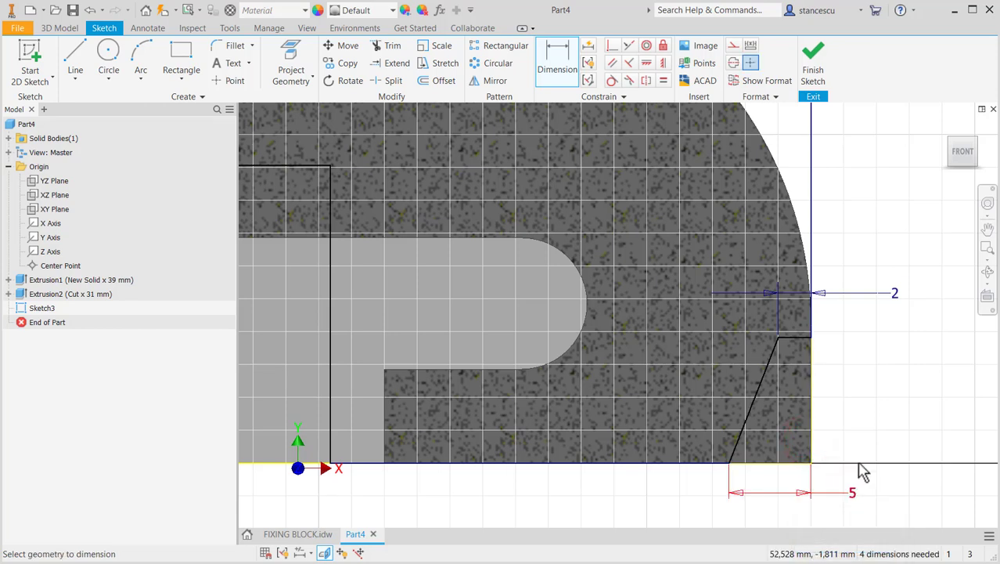
Dimension the wedge's height from the block's base to its short top line as 8.5 mm
{"action": "left_click", "coordinate": [793, 337]}
{"action": "left_click", "coordinate": [787, 461]}
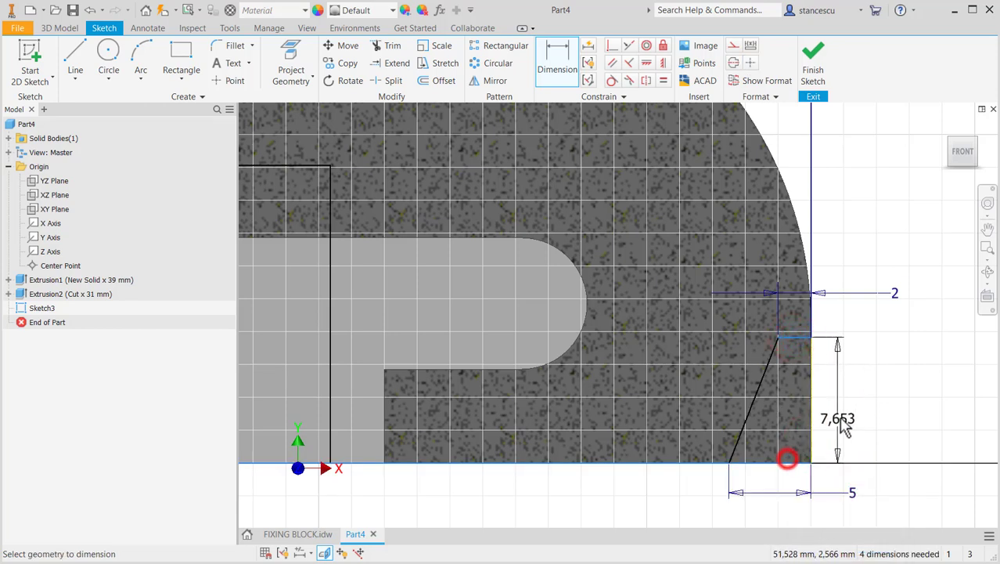
{"action": "left_click", "coordinate": [861, 401]}
{"action": "type", "text": "8.5"}
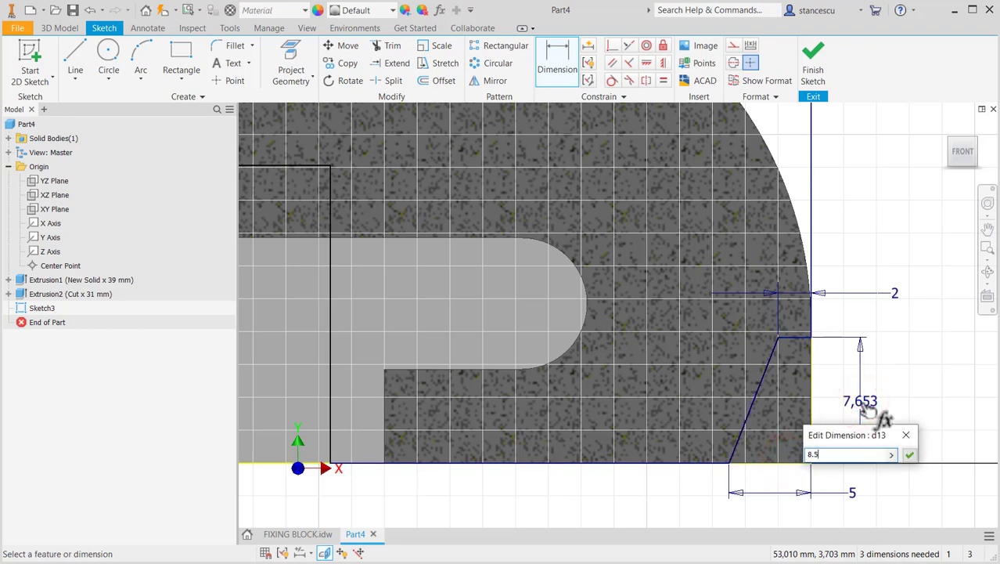
{"action": "key", "text": "Return"}
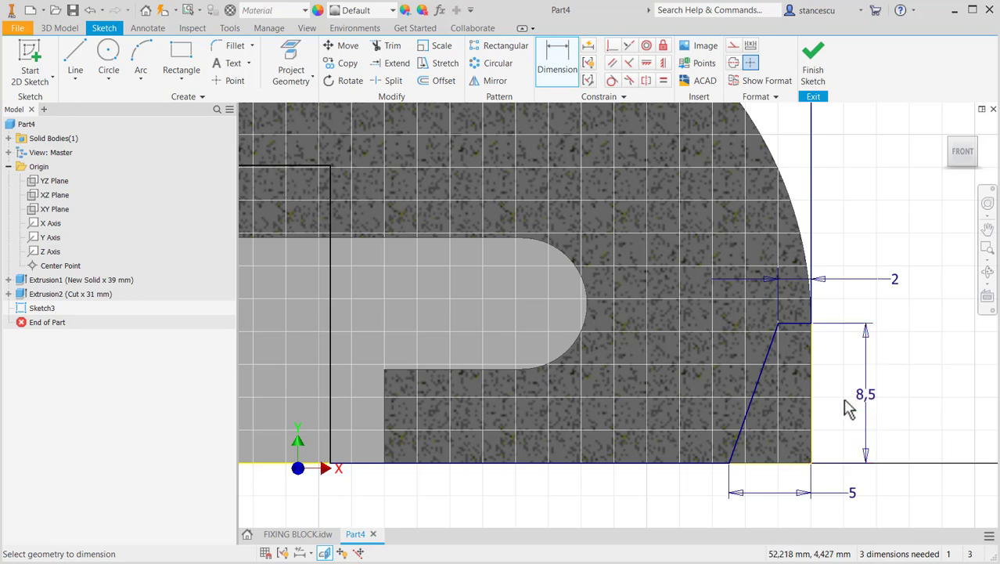
Examine section A-A and the plan view in FIXING BLOCK.idw for the pocket's length and floor position
{"action": "left_click", "coordinate": [315, 534]}
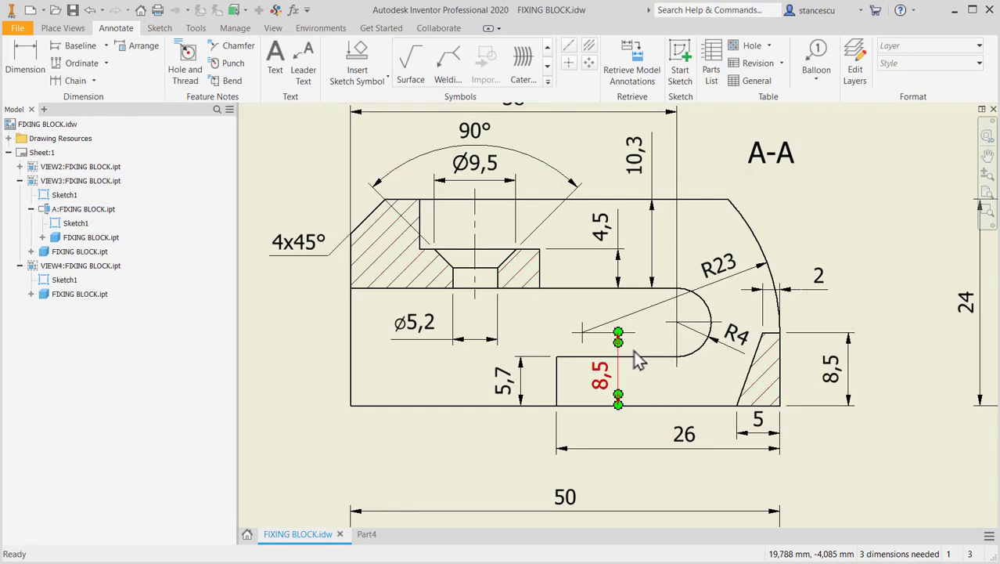
{"action": "left_click_drag", "start_coordinate": [618, 332], "coordinate": [589, 341]}
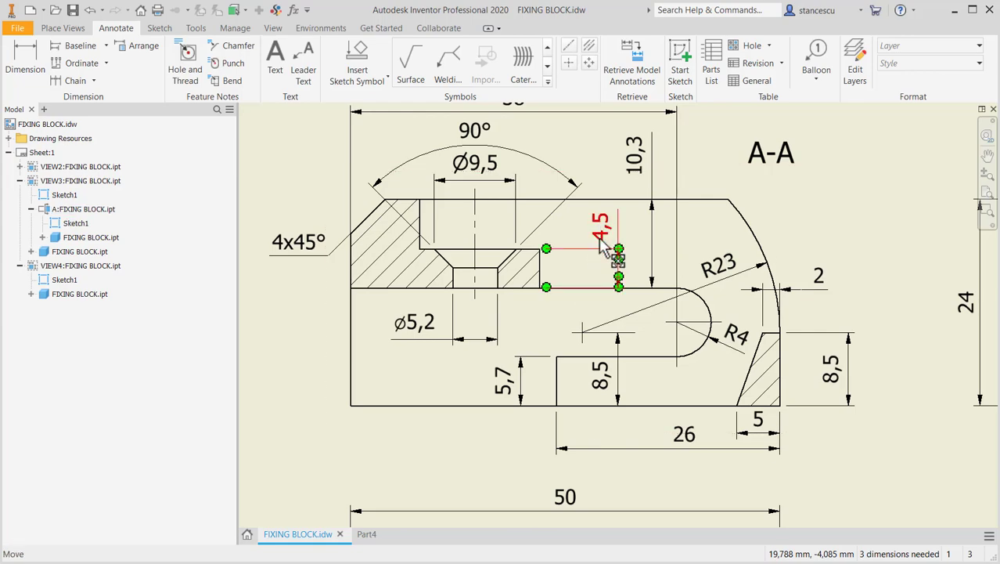
{"action": "scroll", "coordinate": [591, 301], "scroll_direction": "up", "scroll_amount": 3}
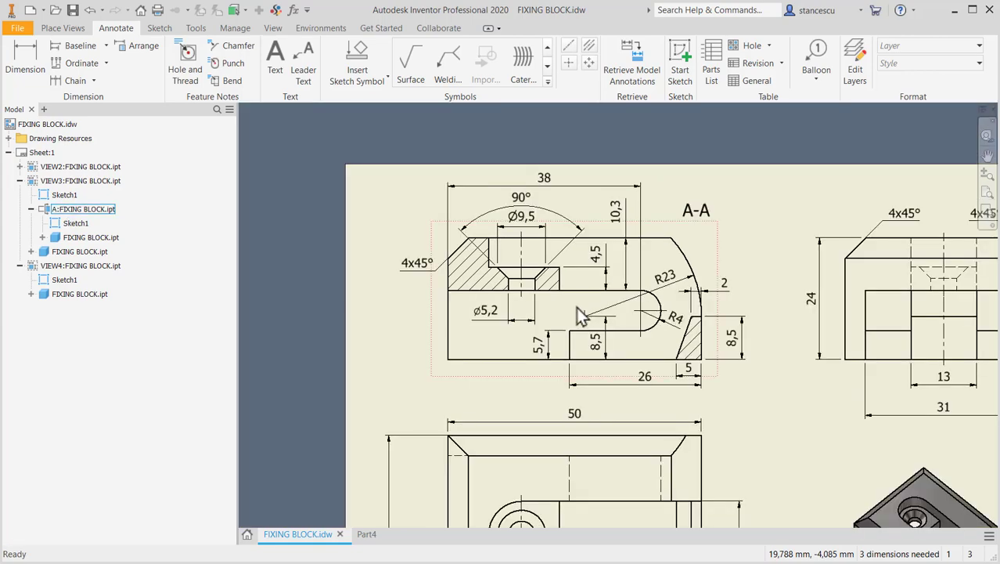
{"action": "mouse_move", "coordinate": [580, 315]}
{"action": "middle_mouse_down"}
{"action": "mouse_move", "coordinate": [556, 303]}
{"action": "mouse_move", "coordinate": [552, 175]}
{"action": "mouse_move", "coordinate": [578, 182]}
{"action": "mouse_move", "coordinate": [603, 169]}
{"action": "middle_mouse_up"}
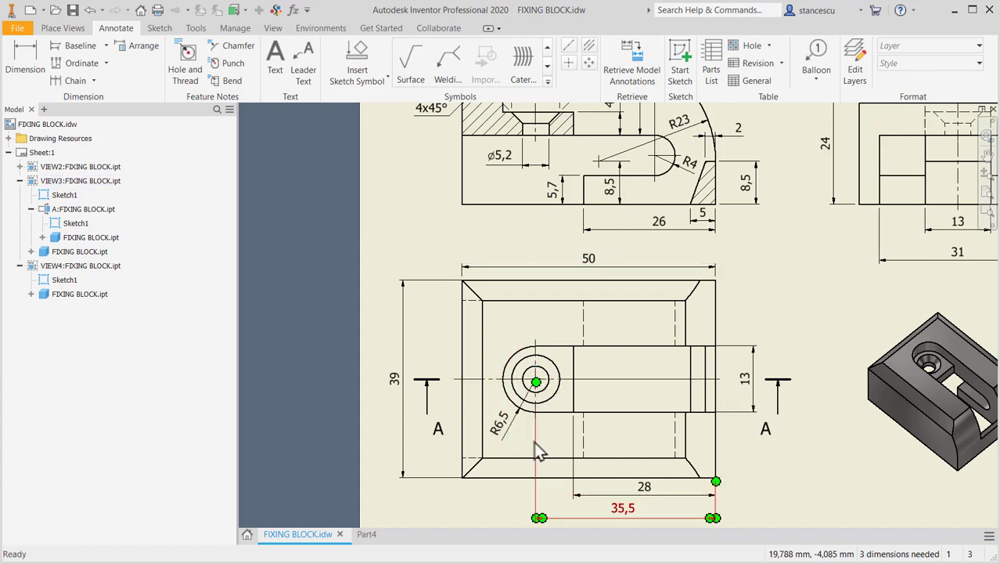
{"action": "left_click", "coordinate": [631, 515]}
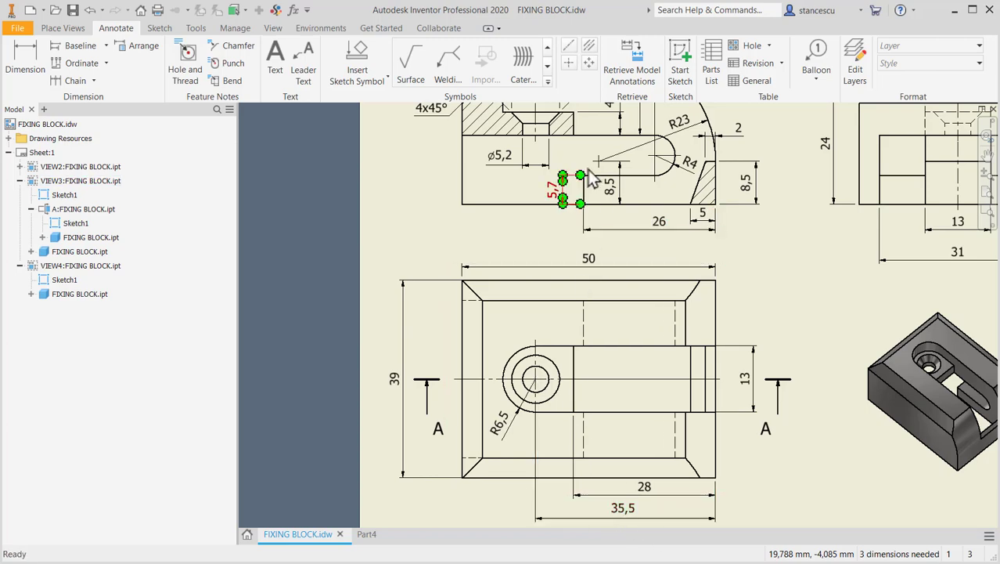
{"action": "middle_click_drag", "start_coordinate": [589, 143], "coordinate": [583, 179]}
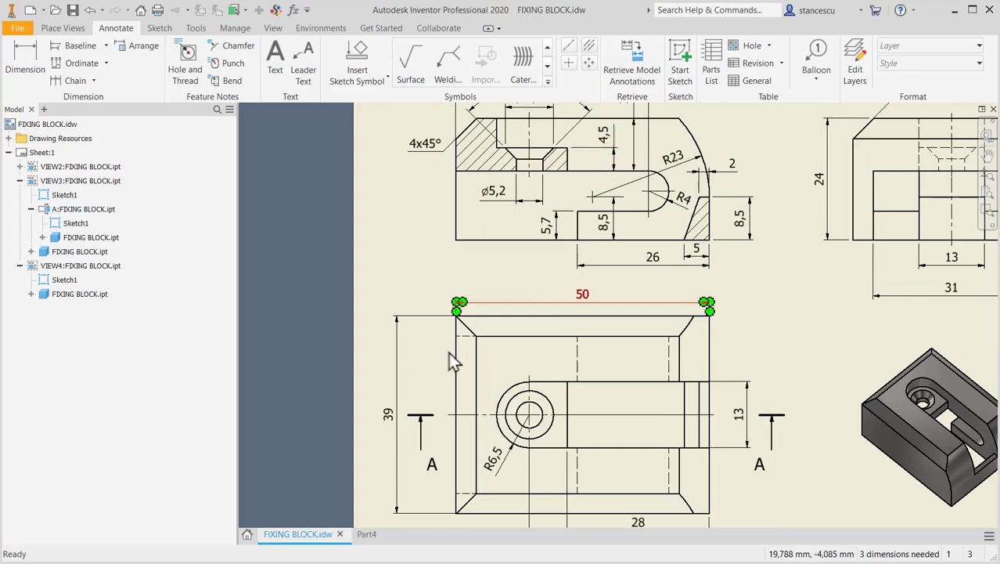
Return to Part4 and dimension the distance from the end edge line to the pocket's upper vertical line as 35.5 mm
{"action": "left_click", "coordinate": [368, 535]}
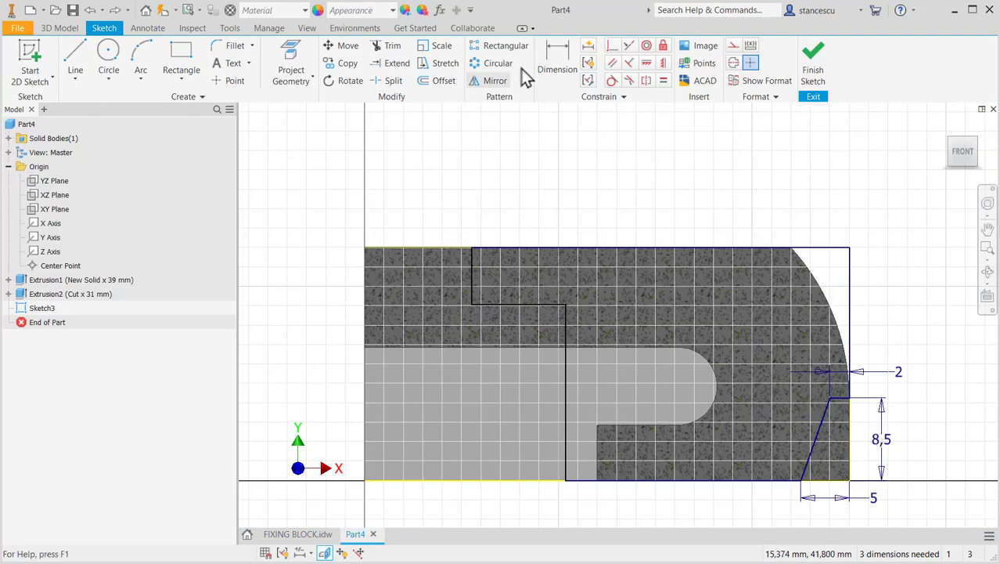
{"action": "left_click", "coordinate": [557, 56]}
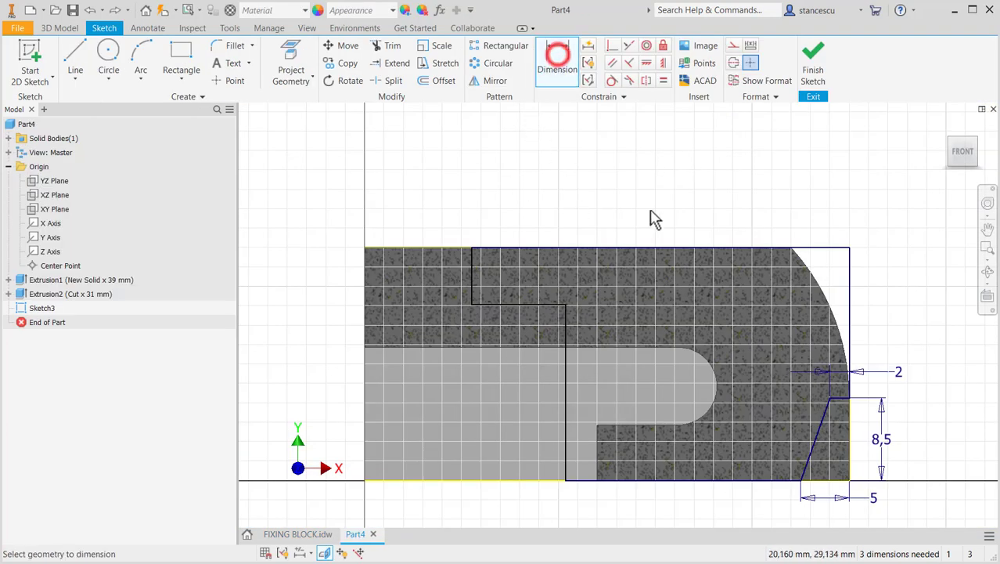
{"action": "left_click", "coordinate": [847, 269]}
{"action": "left_click", "coordinate": [470, 266]}
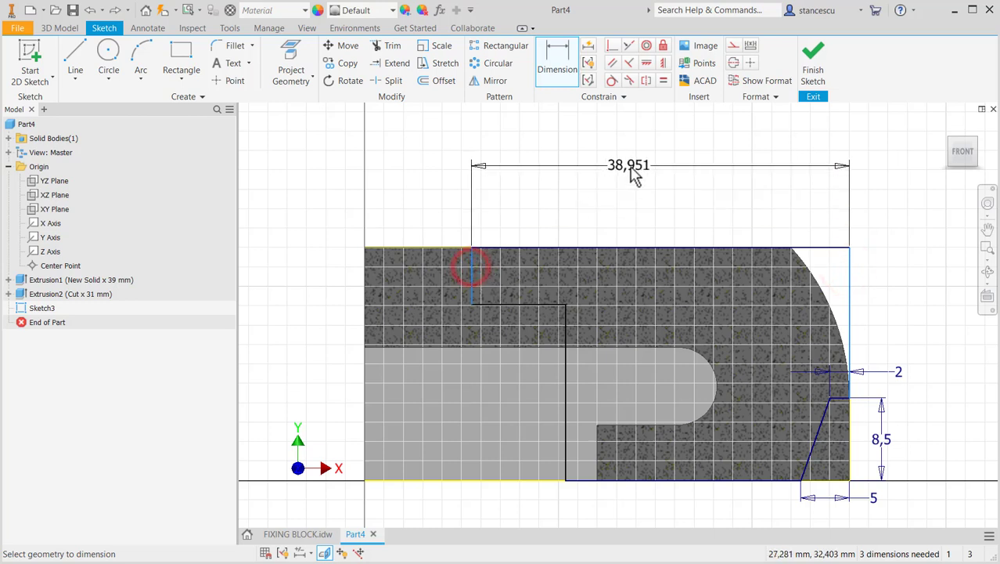
{"action": "left_click", "coordinate": [634, 174]}
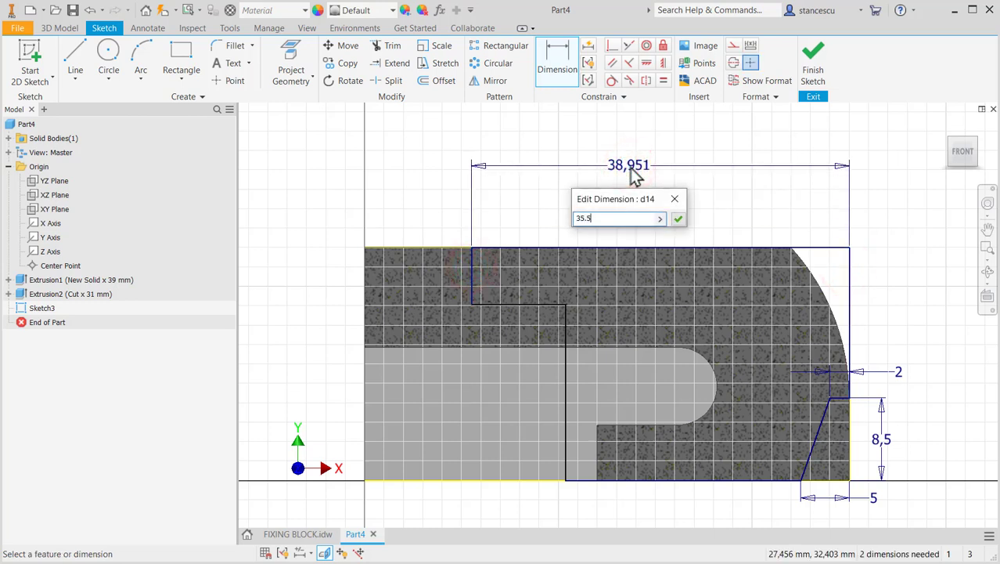
{"action": "key", "text": "Return"}
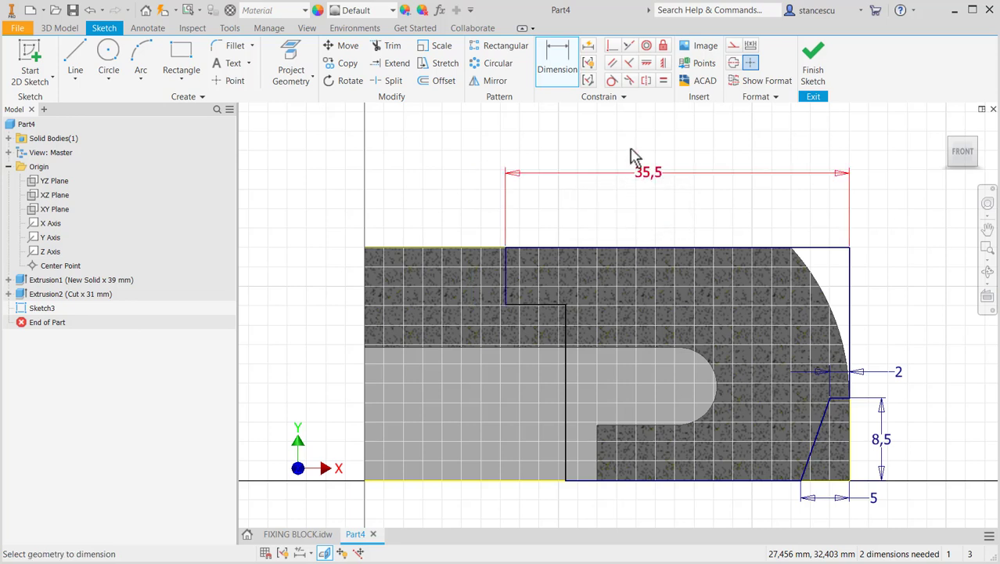
Dimension the distance between the pocket's horizontal step line and the side slot's upper edge as 4.5 mm
{"action": "left_click", "coordinate": [526, 303]}
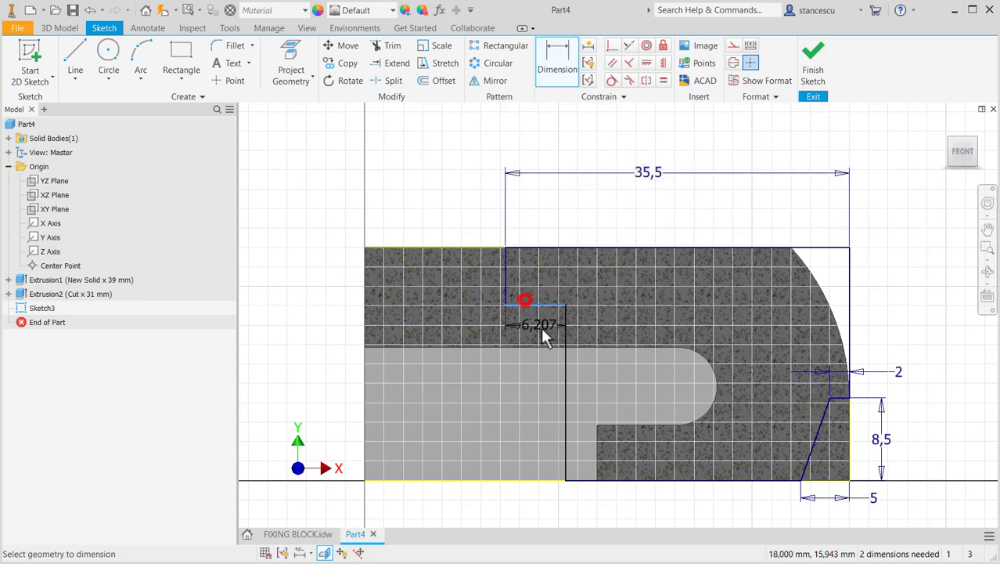
{"action": "left_click", "coordinate": [544, 344]}
{"action": "left_click", "coordinate": [329, 332]}
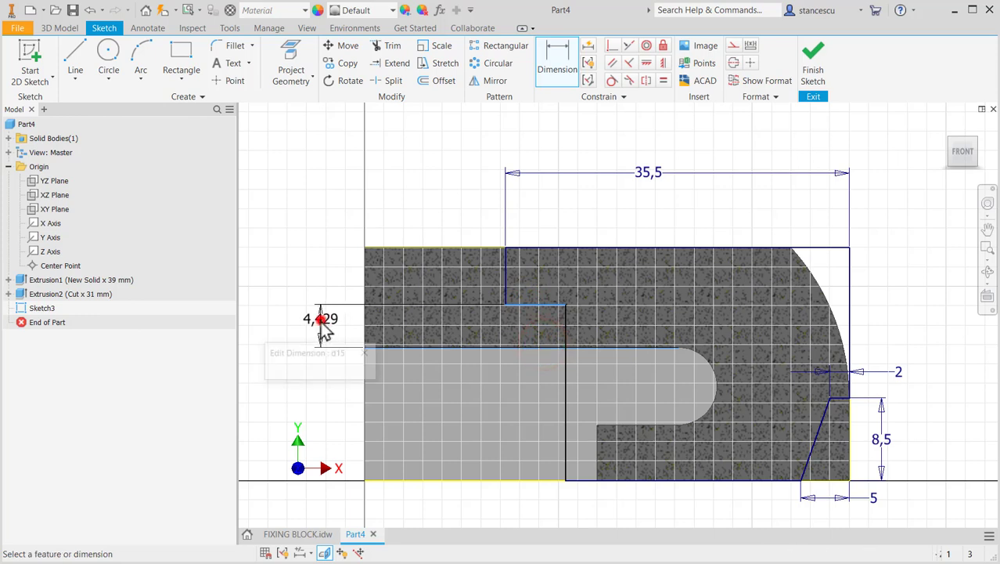
{"action": "type", "text": "4.5"}
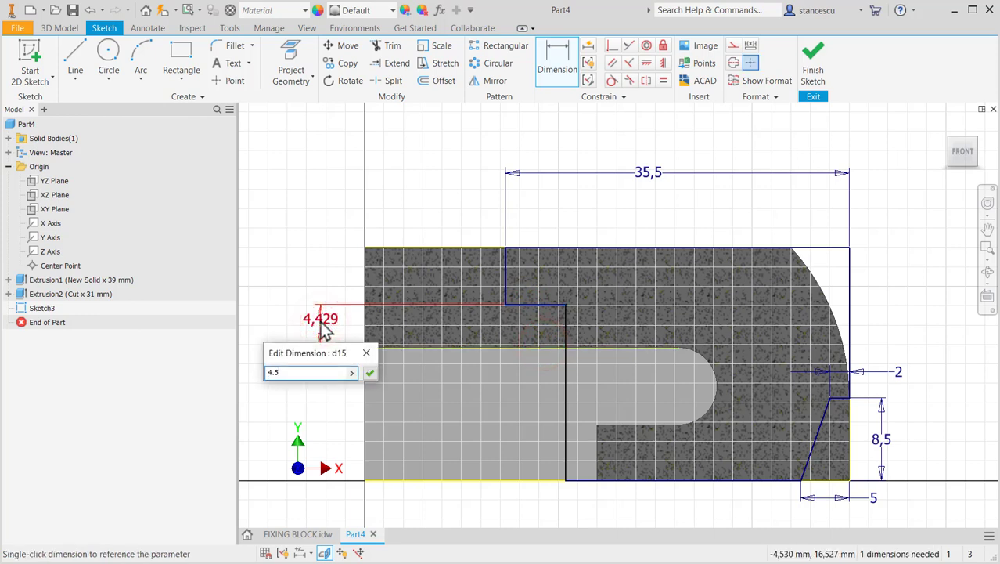
{"action": "key", "text": "Return"}
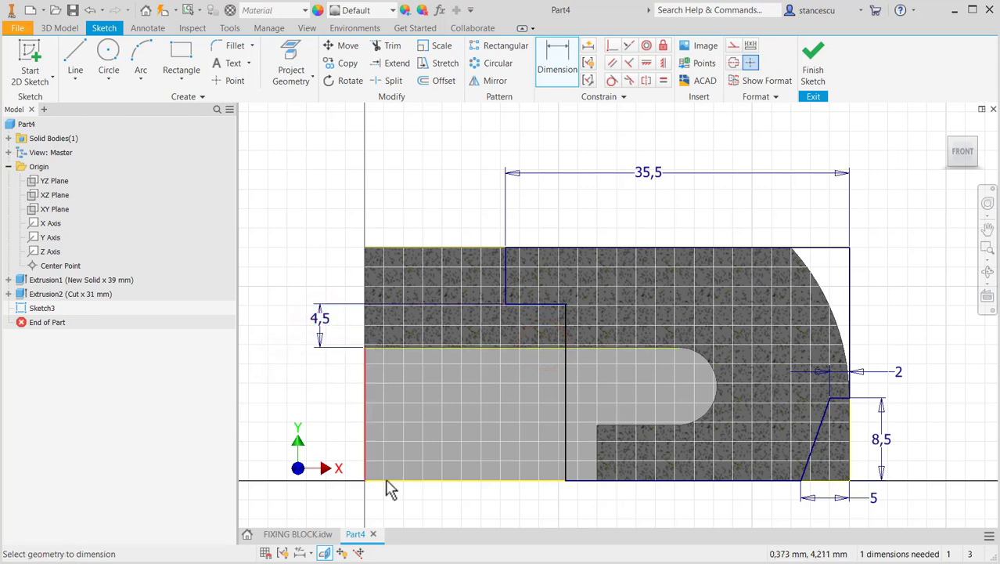
Check the pocket's through-opening length in FIXING BLOCK.idw, and in Part4 dimension its lower vertical line 28 mm from the end edge, finishing the sketch
{"action": "middle_click_drag", "start_coordinate": [530, 512], "coordinate": [529, 506]}
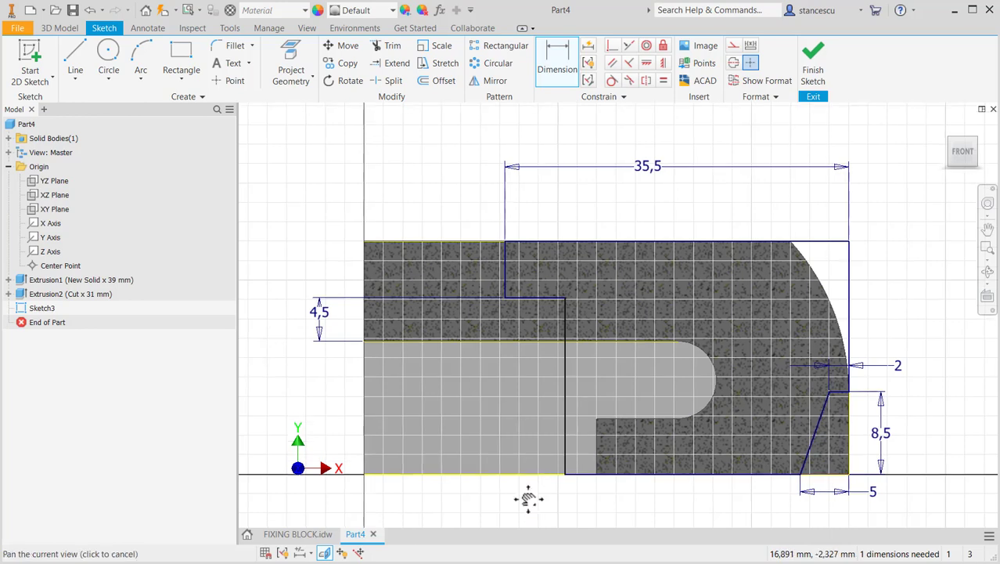
{"action": "left_click", "coordinate": [300, 535]}
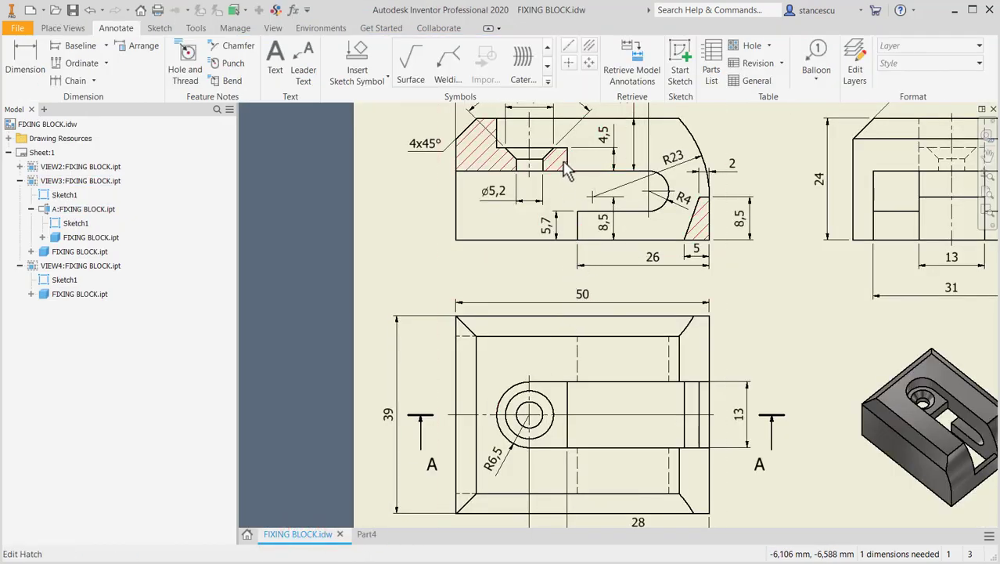
{"action": "middle_click_drag", "start_coordinate": [601, 374], "coordinate": [615, 266]}
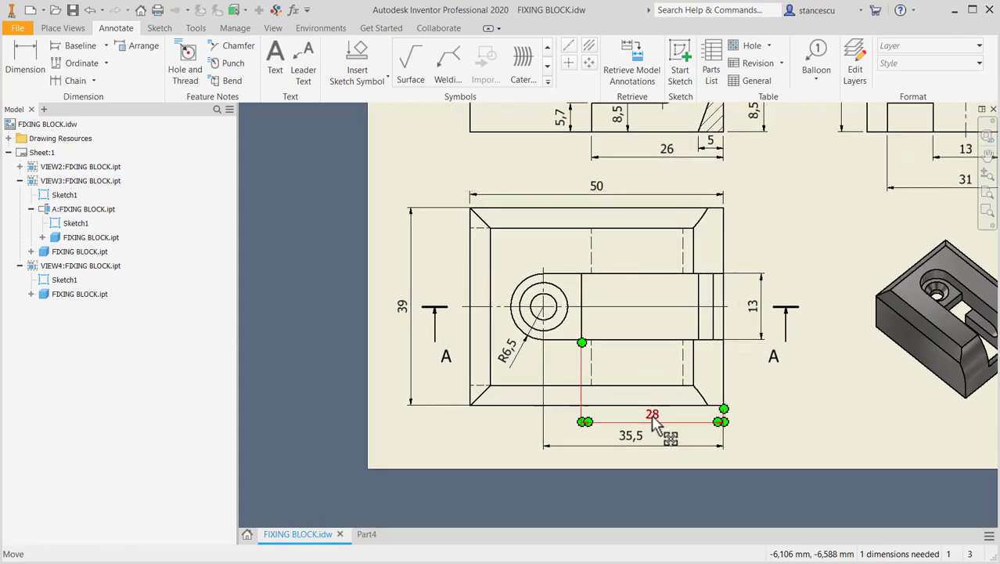
{"action": "middle_click_drag", "start_coordinate": [579, 309], "coordinate": [575, 398]}
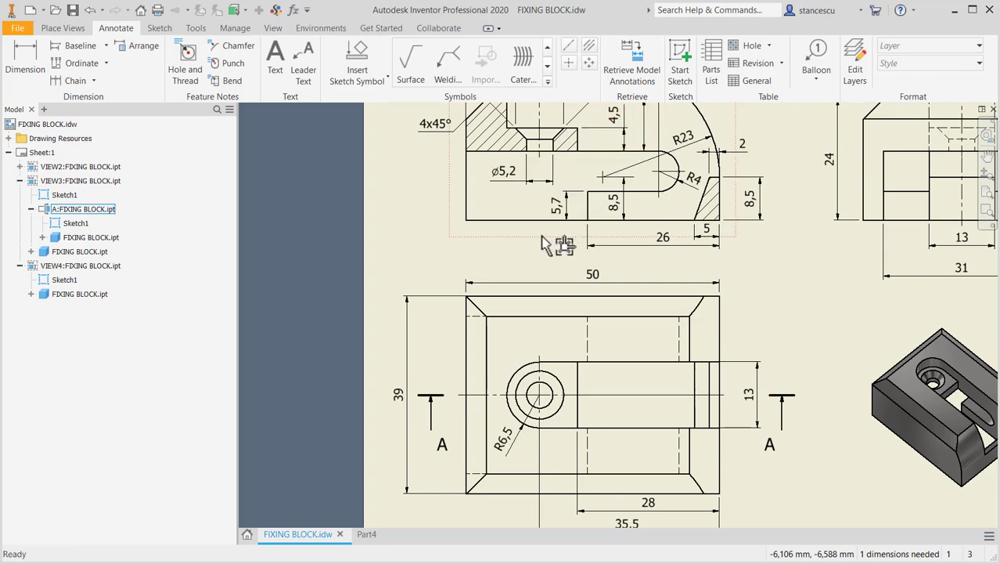
{"action": "left_click", "coordinate": [366, 533]}
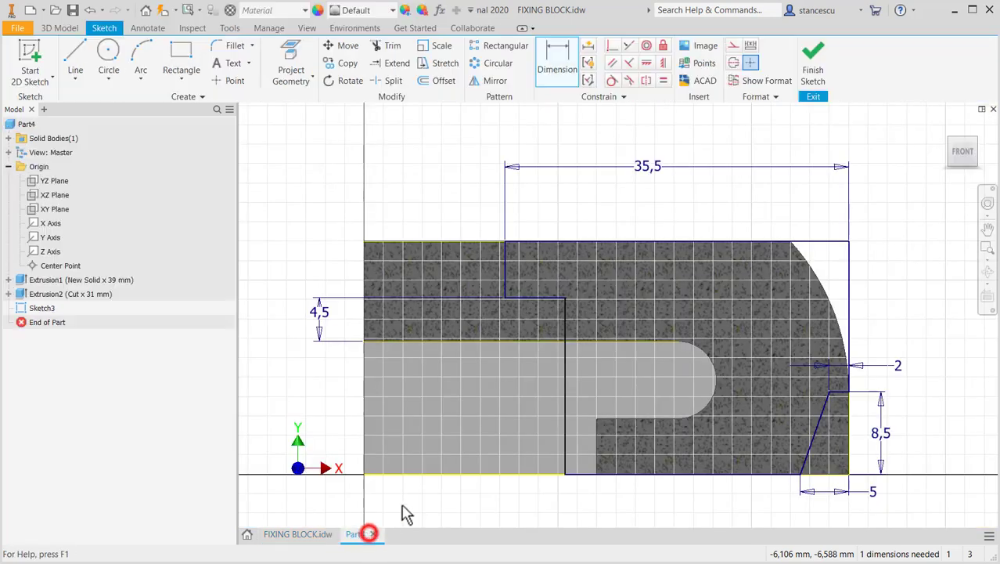
{"action": "left_click", "coordinate": [560, 64]}
{"action": "left_click", "coordinate": [568, 354]}
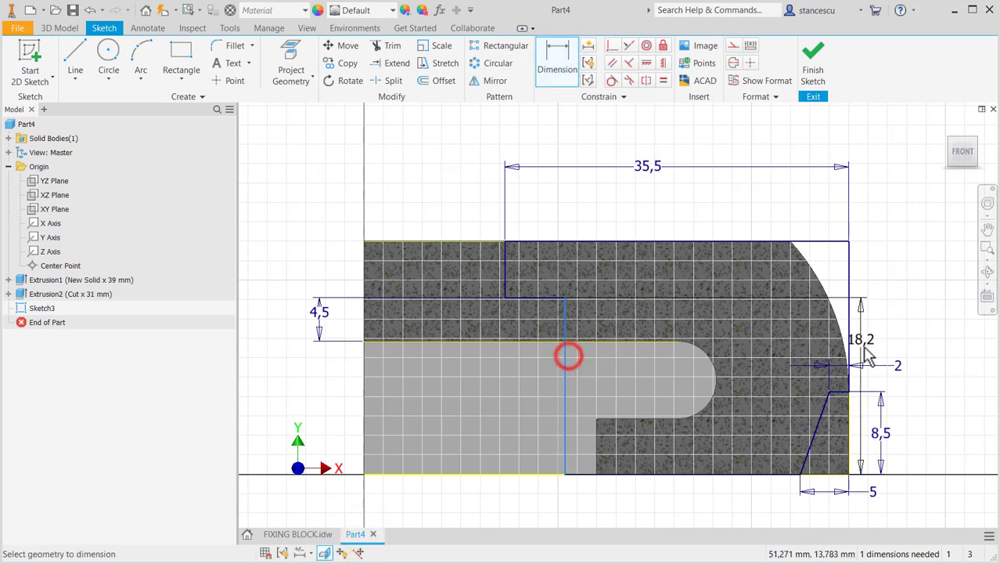
{"action": "left_click", "coordinate": [849, 416]}
{"action": "middle_click_drag", "start_coordinate": [734, 408], "coordinate": [737, 341]}
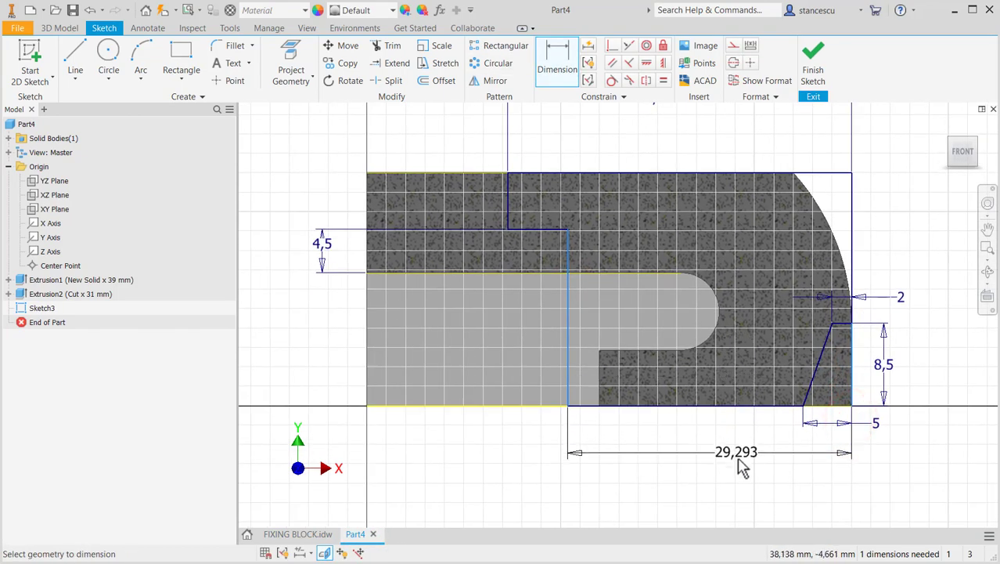
{"action": "left_click", "coordinate": [739, 462]}
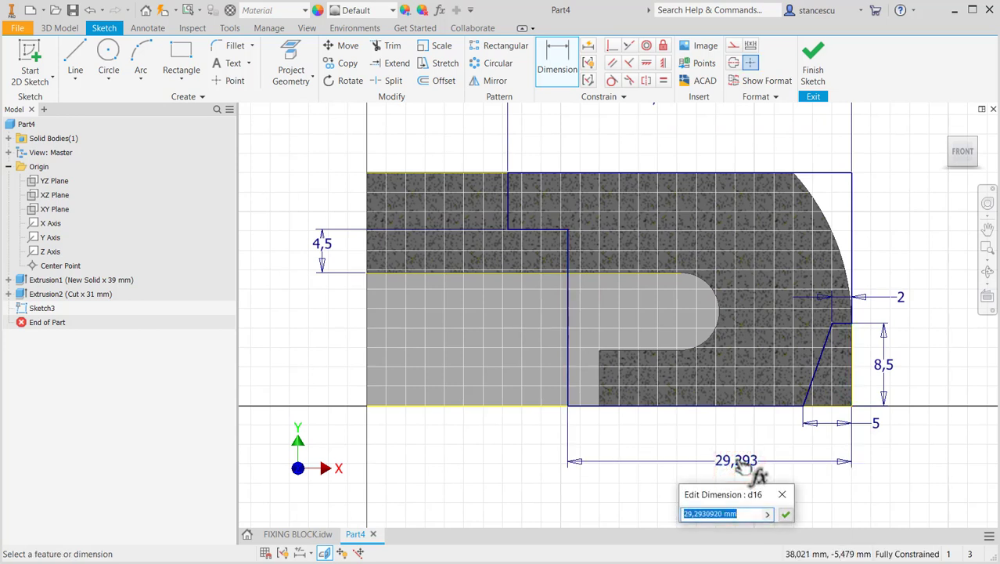
{"action": "type", "text": "28"}
{"action": "key", "text": "Return"}
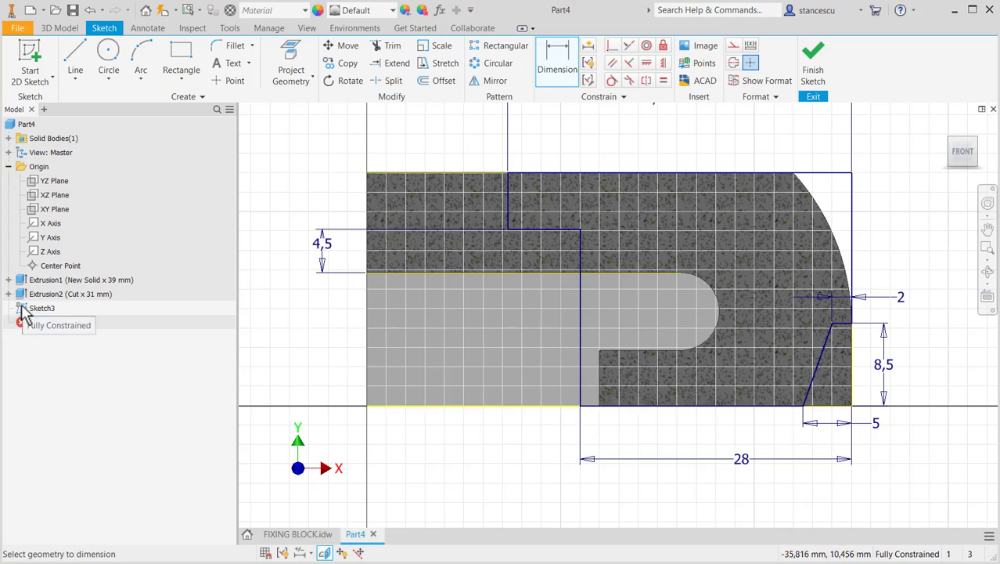
{"action": "left_click", "coordinate": [814, 70]}
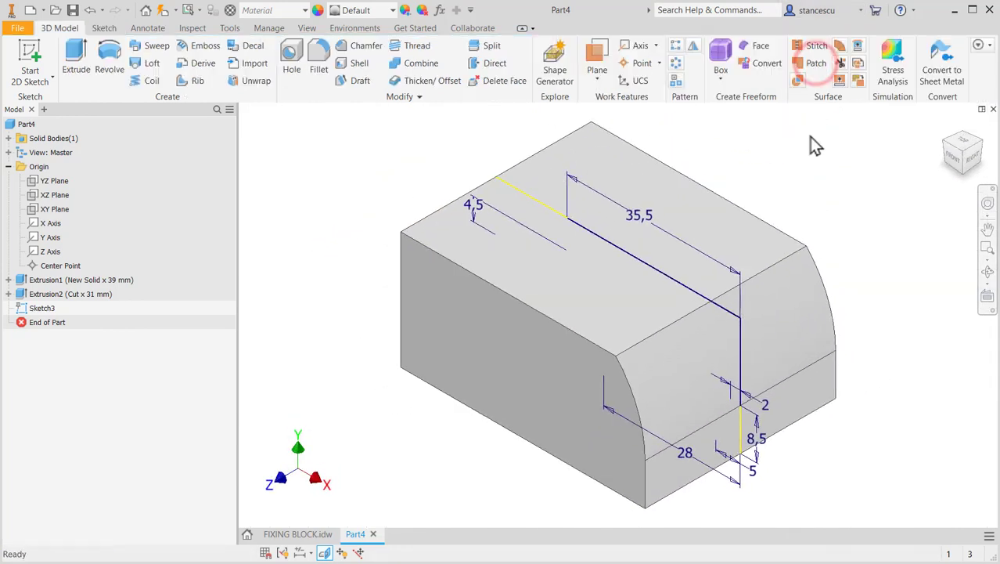
Extrude the pocket profile as a symmetric cut 13 mm wide, matching the slot width in FIXING BLOCK.idw
{"action": "left_click", "coordinate": [75, 53]}
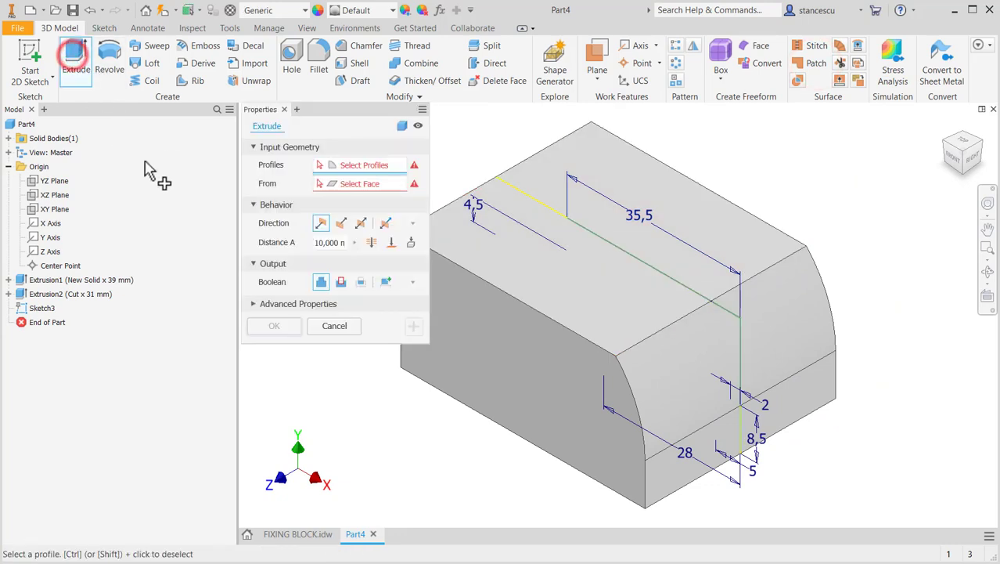
{"action": "left_click", "coordinate": [696, 321]}
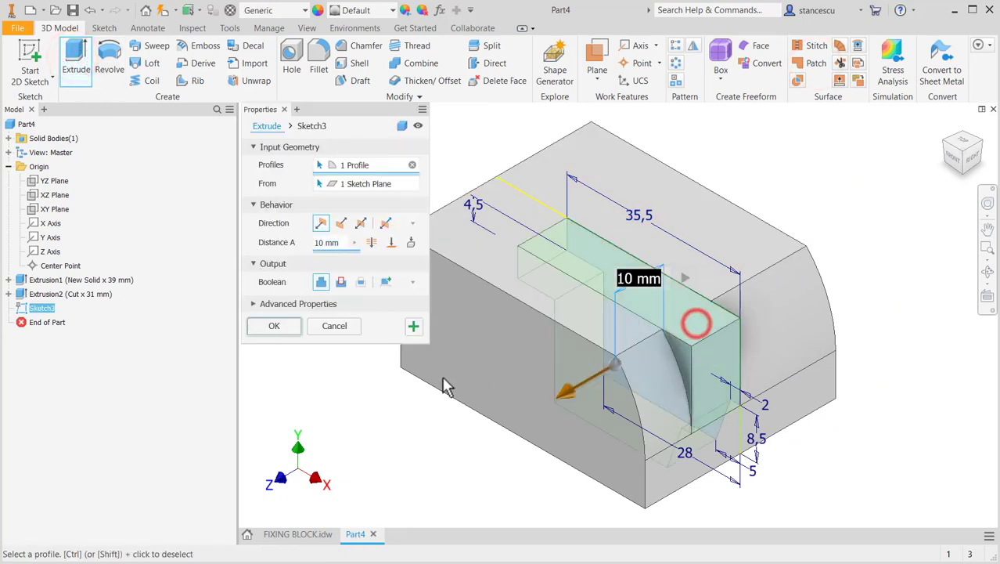
{"action": "left_click", "coordinate": [361, 223]}
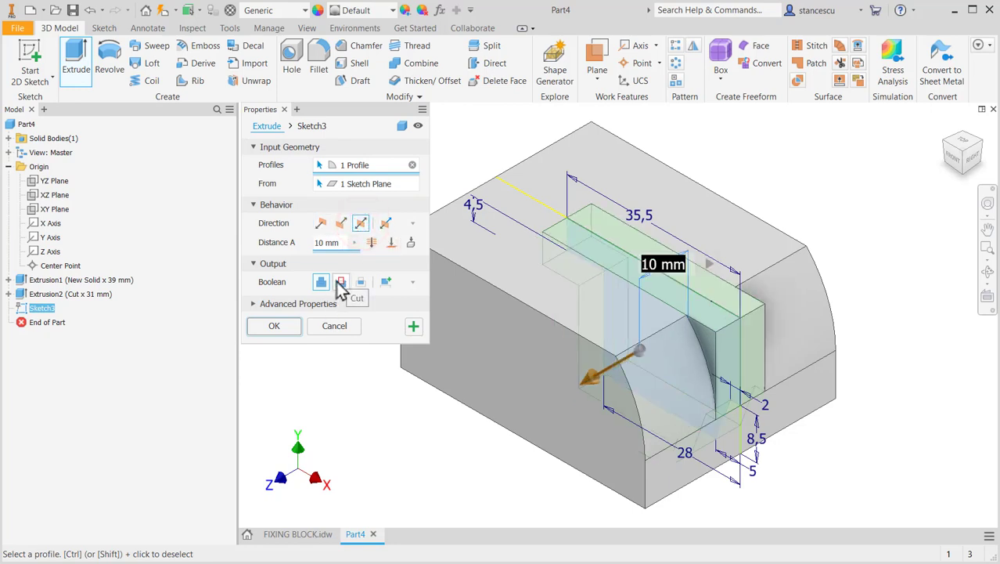
{"action": "left_click", "coordinate": [337, 282]}
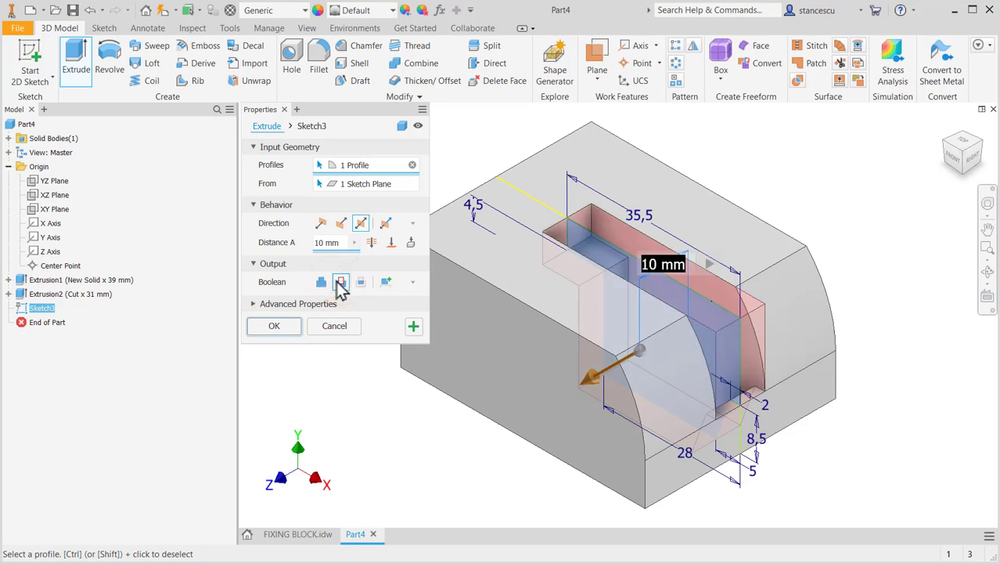
{"action": "left_click", "coordinate": [275, 538]}
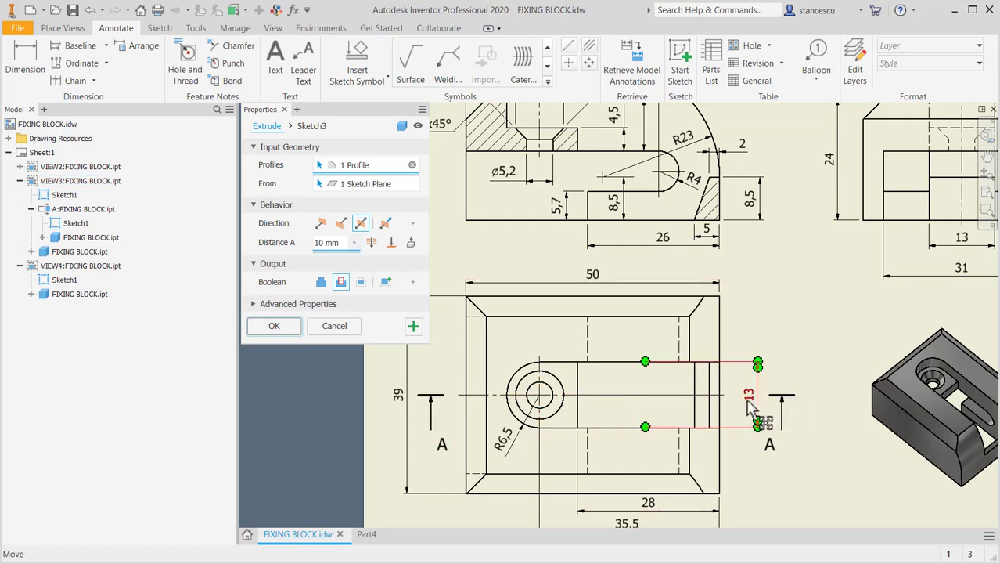
{"action": "left_click", "coordinate": [366, 533]}
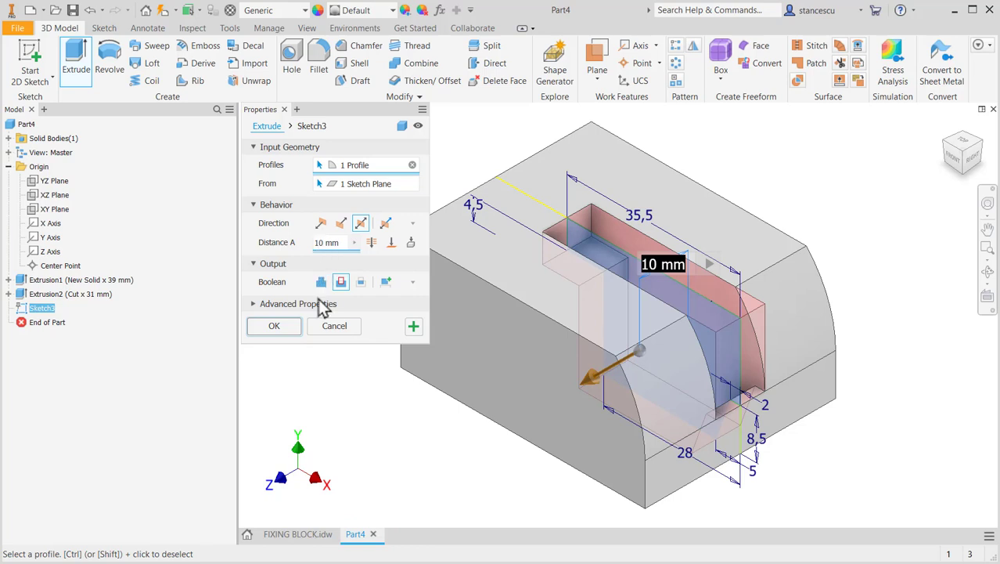
{"action": "type", "text": "1"}
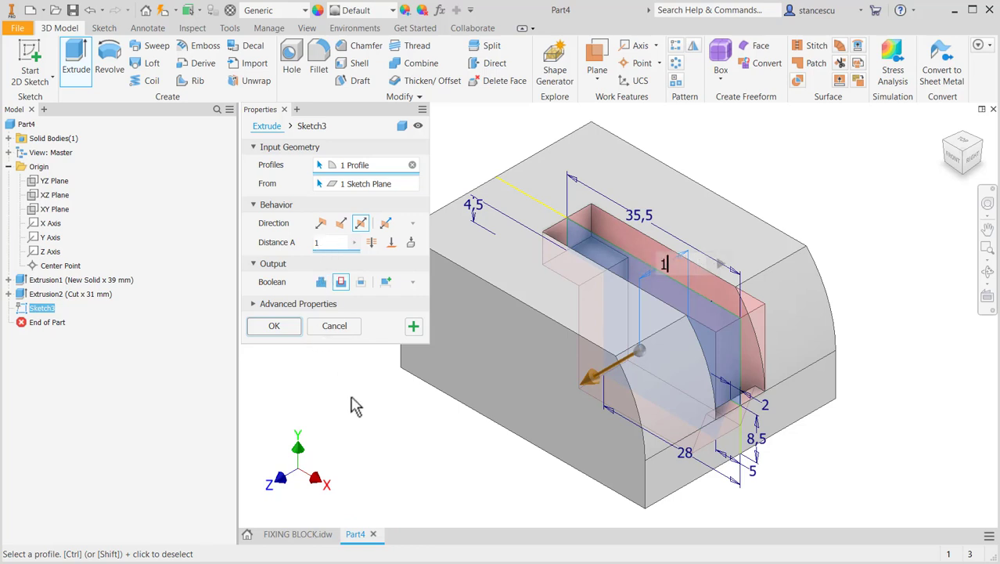
{"action": "type", "text": "3"}
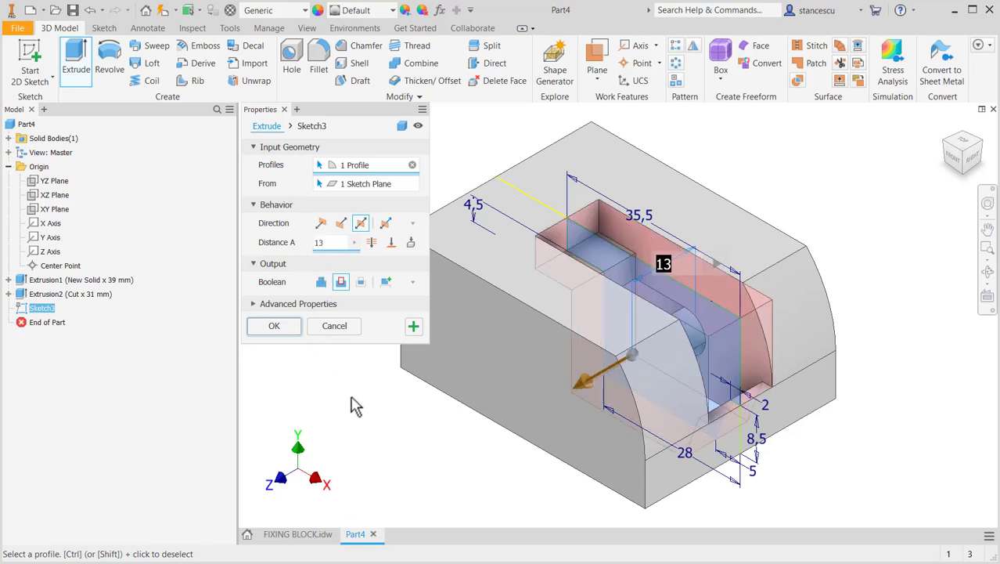
{"action": "left_click", "coordinate": [283, 328]}
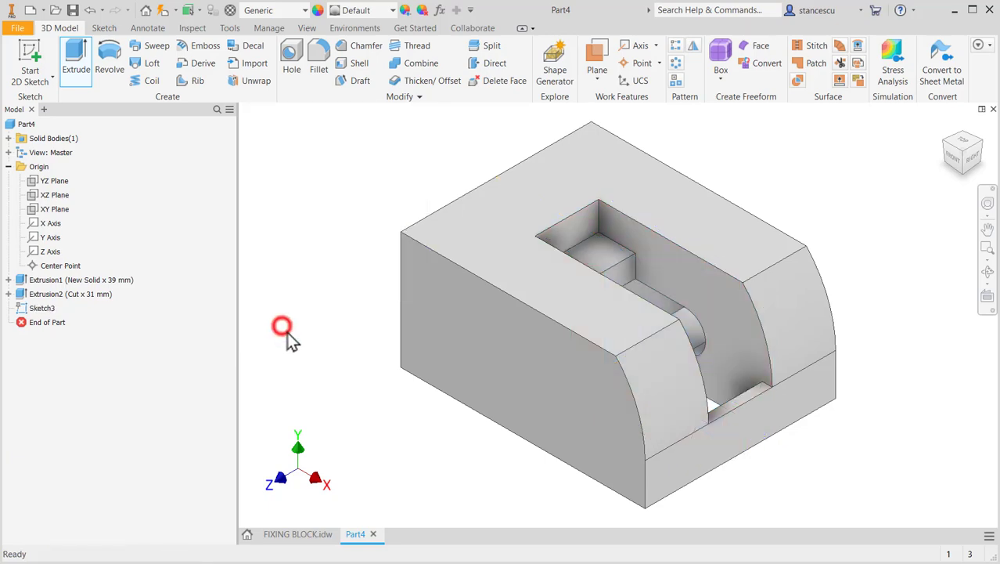
Sketch a center-point semicircular arc on the block's top face, centred on the pocket's closed end edge and joining its two corners
{"action": "left_click", "coordinate": [558, 191]}
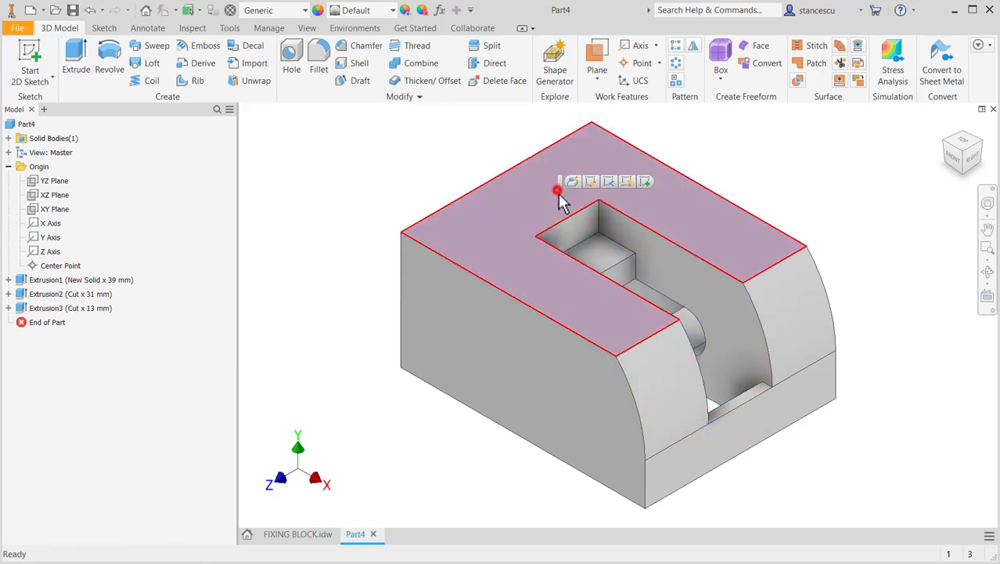
{"action": "left_click", "coordinate": [643, 180]}
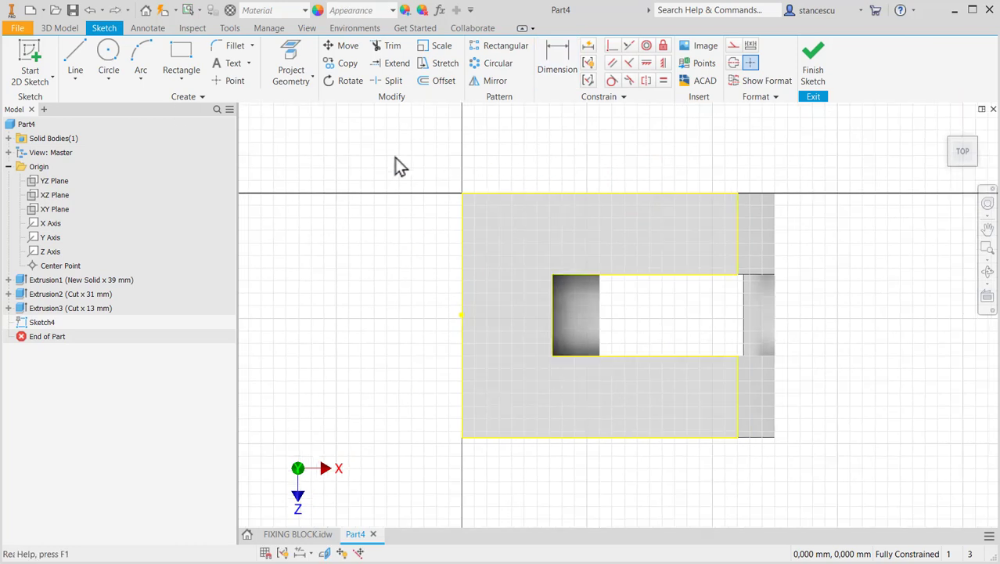
{"action": "left_click", "coordinate": [138, 76]}
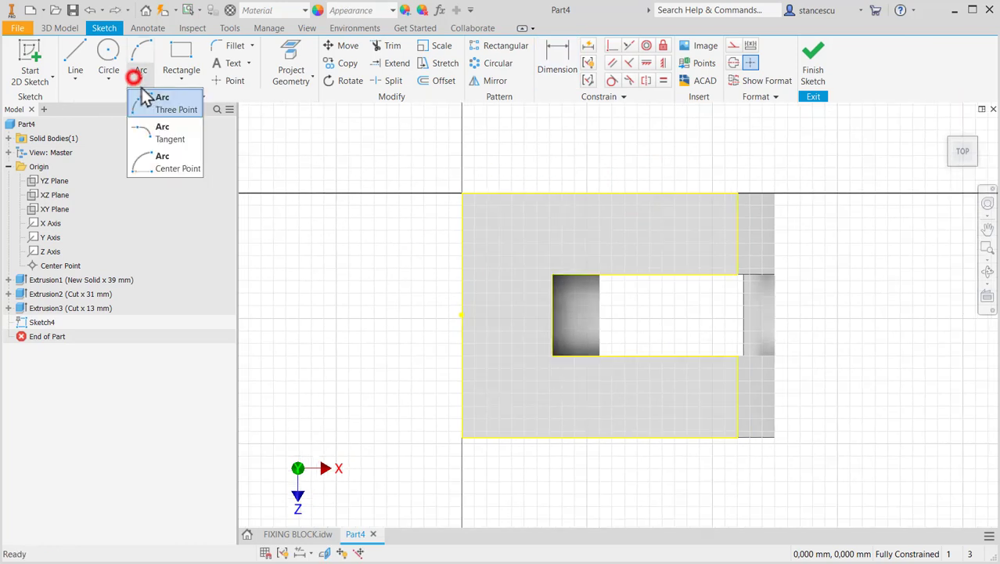
{"action": "left_click", "coordinate": [157, 168]}
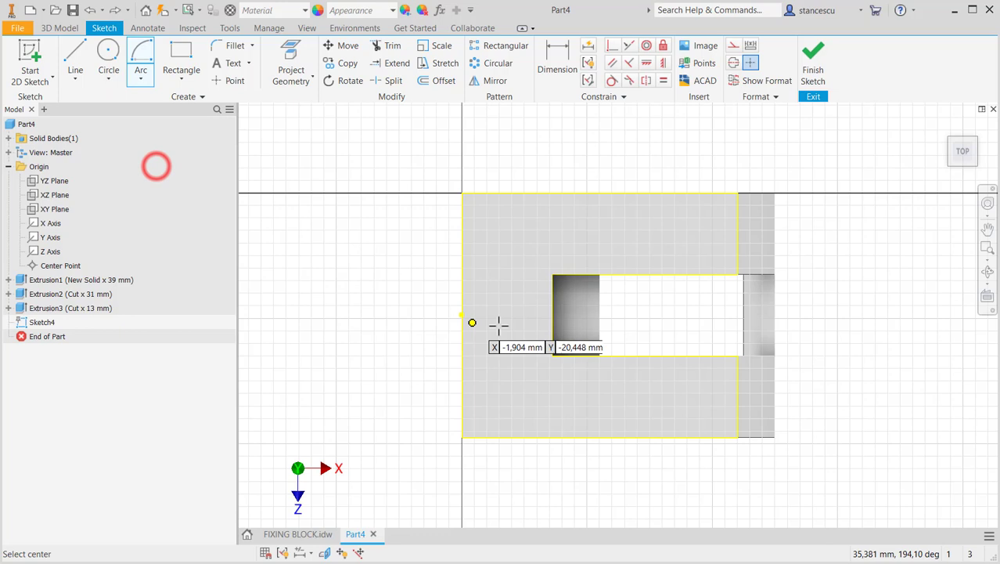
{"action": "left_click", "coordinate": [552, 314]}
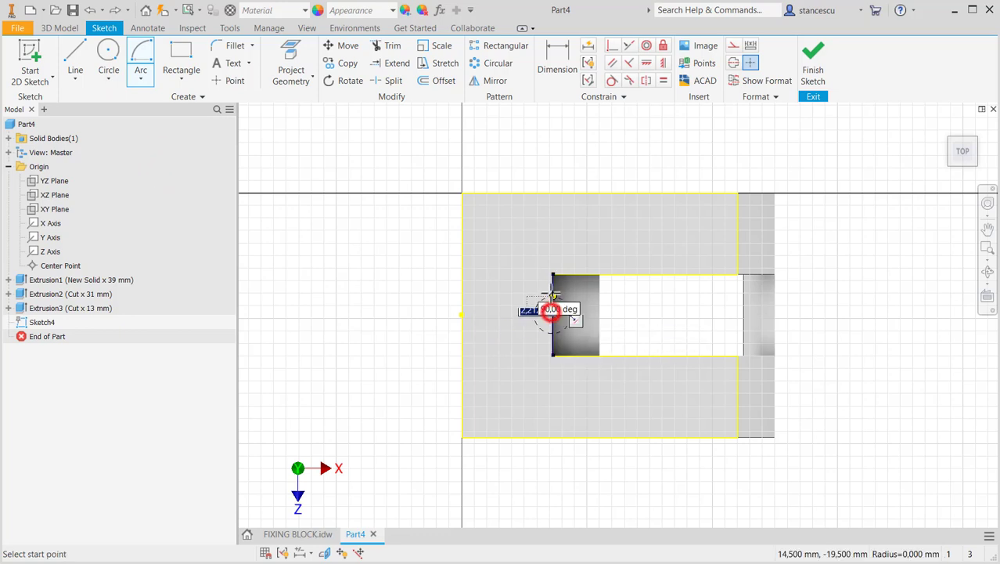
{"action": "left_click", "coordinate": [552, 273]}
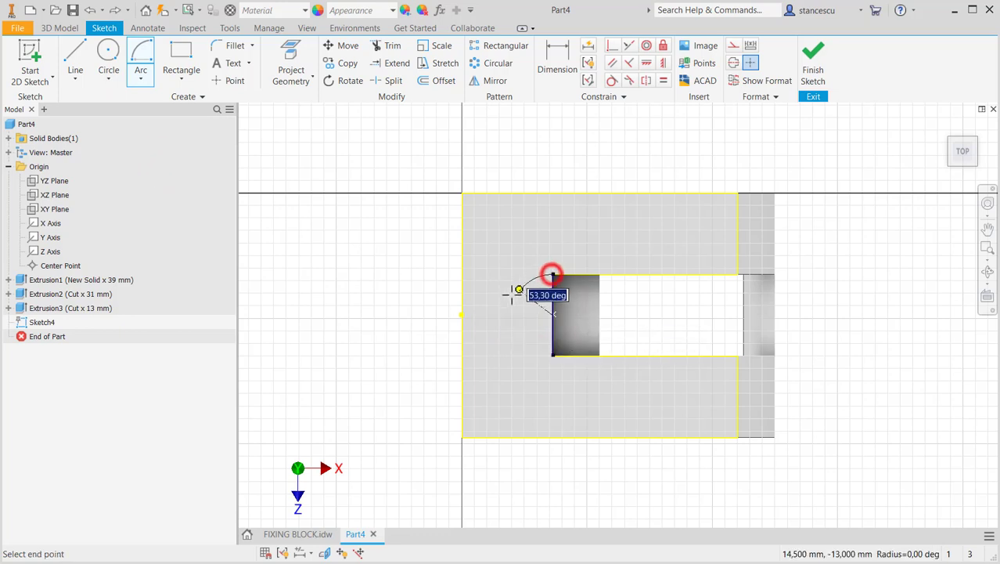
{"action": "left_click", "coordinate": [553, 355]}
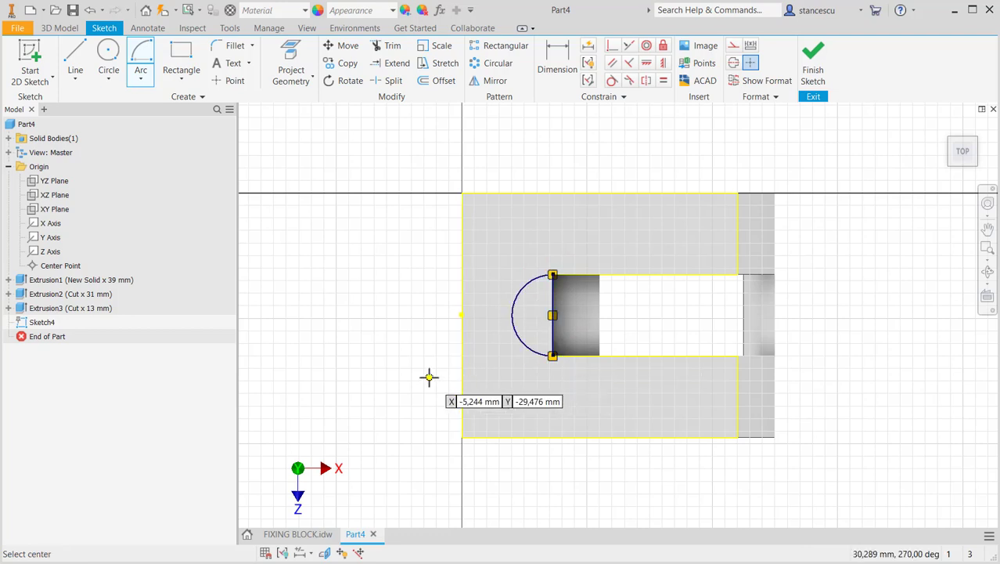
{"action": "left_click", "coordinate": [824, 69]}
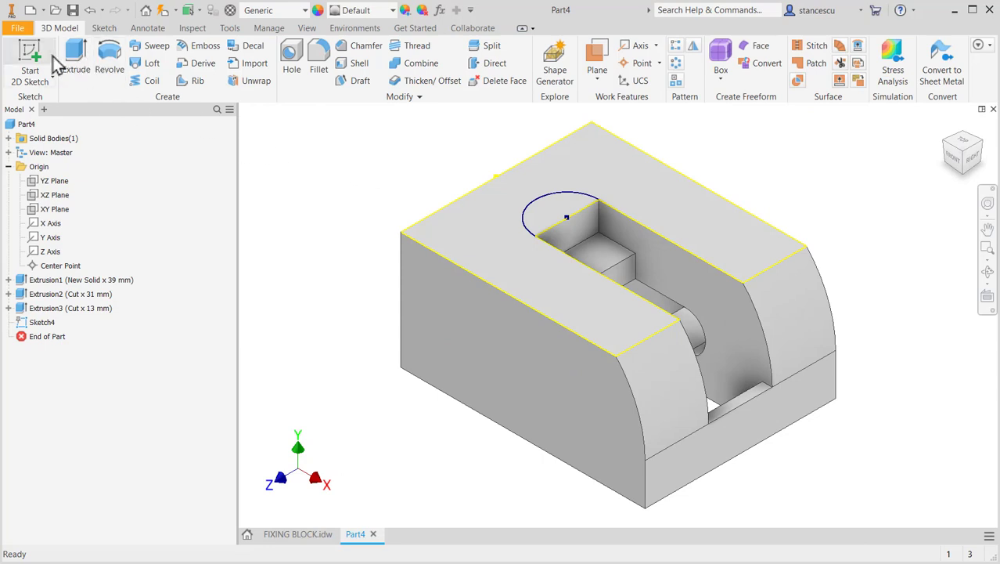
Extrude the semicircular profile as a cut down to the pocket's step face
{"action": "left_click", "coordinate": [76, 61]}
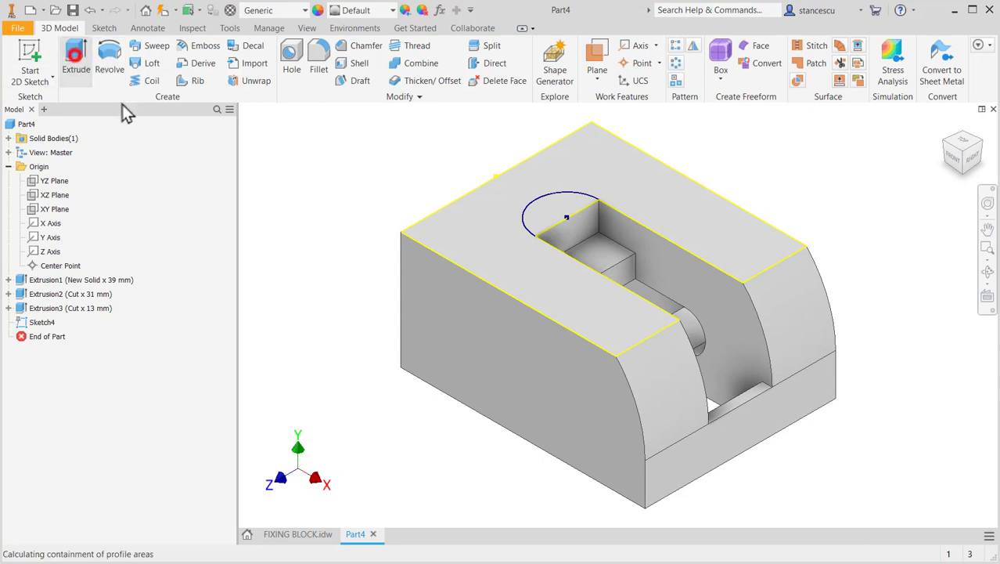
{"action": "left_click", "coordinate": [532, 211]}
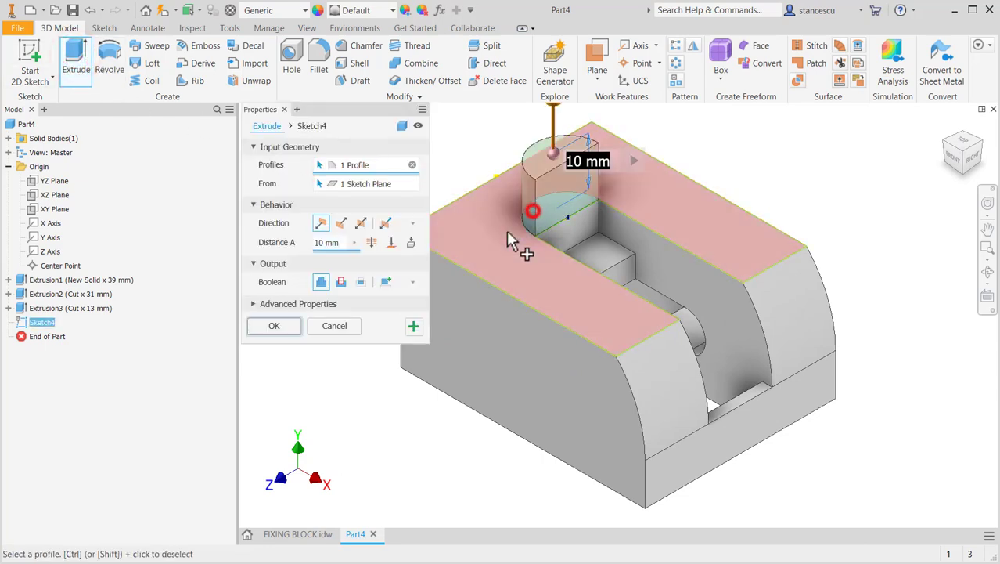
{"action": "left_click", "coordinate": [340, 281]}
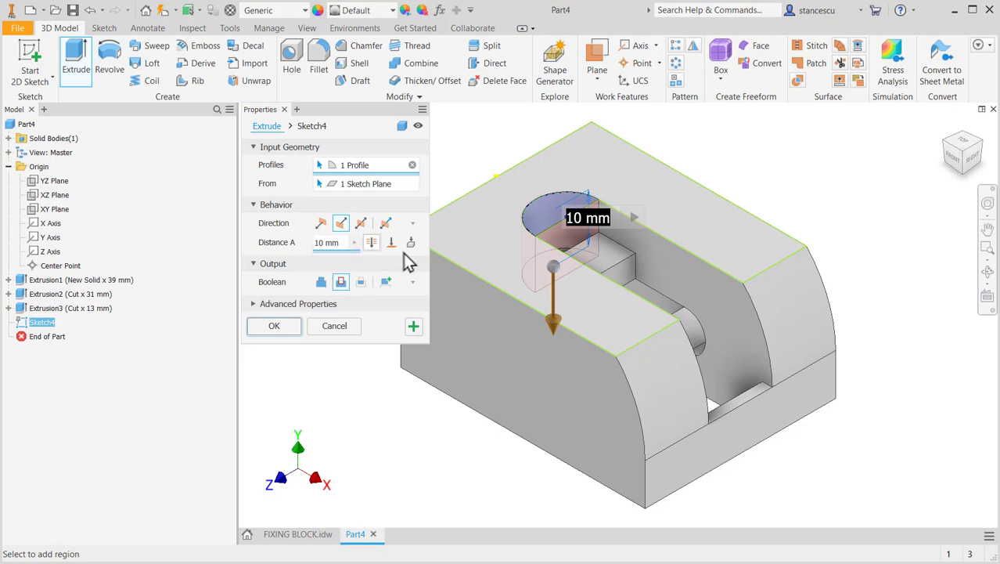
{"action": "left_click", "coordinate": [390, 244]}
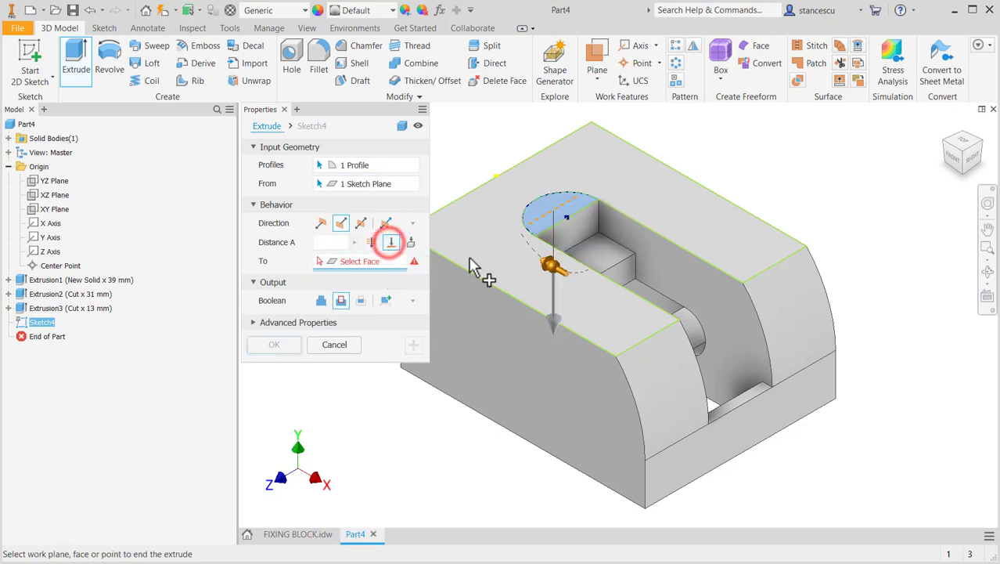
{"action": "left_click", "coordinate": [608, 258]}
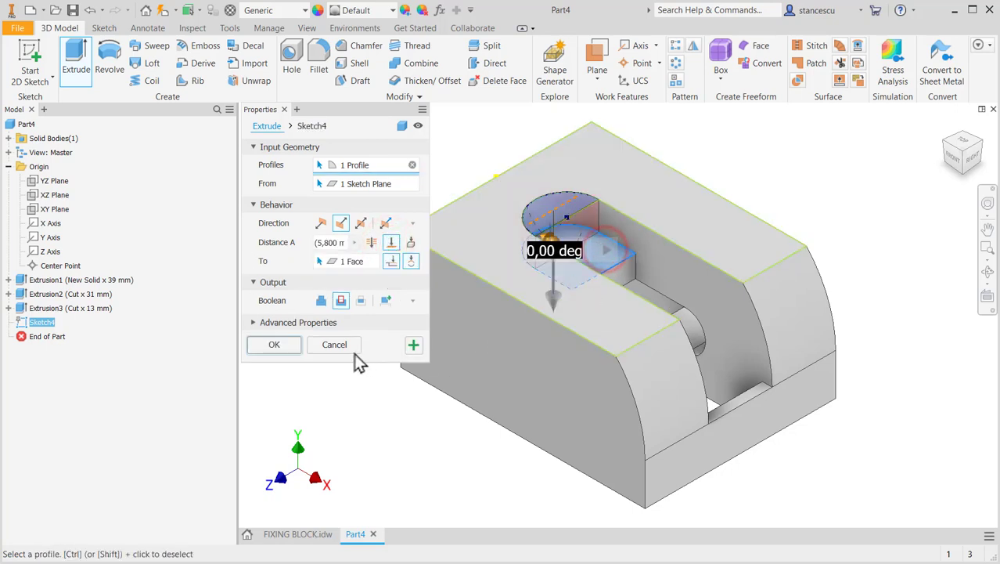
{"action": "left_click", "coordinate": [275, 343]}
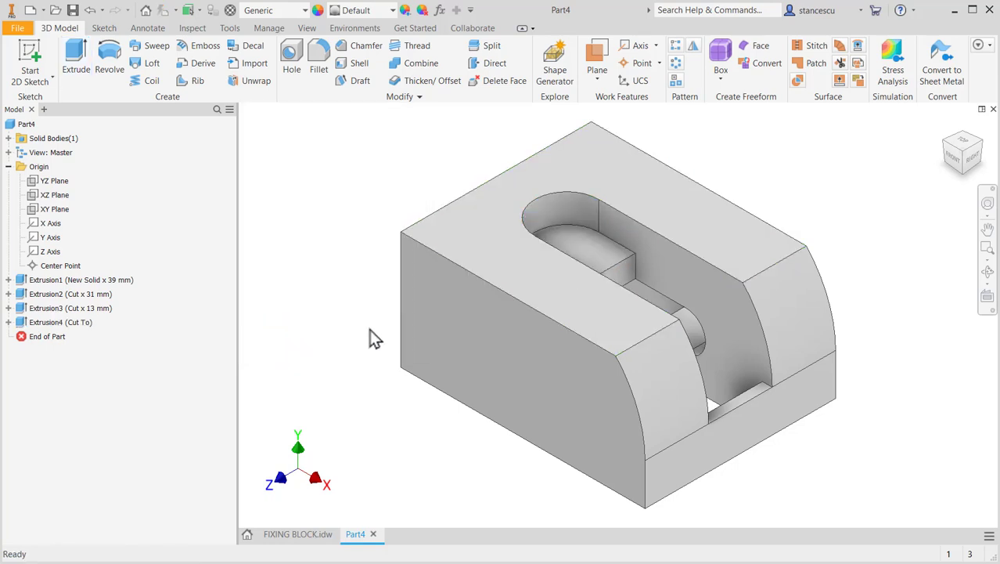
Check the countersunk hole's diameters, countersink angle and position in FIXING BLOCK.idw, and return to Part4
{"action": "middle_click_drag", "start_coordinate": [375, 338], "coordinate": [362, 318], "text": "shift"}
{"action": "key", "text": "F6"}
{"action": "left_click", "coordinate": [298, 533]}
{"action": "middle_click_drag", "start_coordinate": [510, 278], "coordinate": [526, 309]}
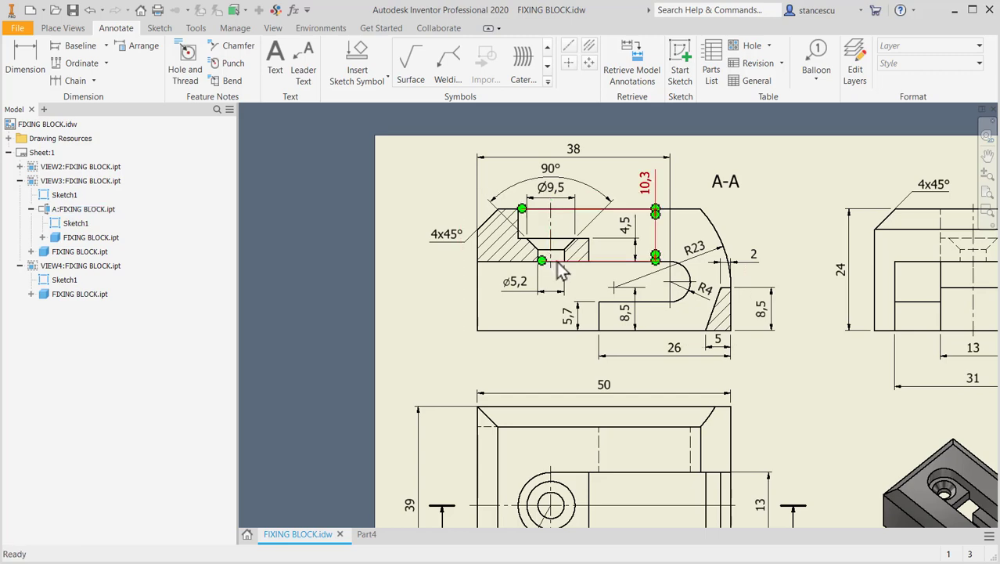
{"action": "middle_click_drag", "start_coordinate": [550, 436], "coordinate": [561, 387]}
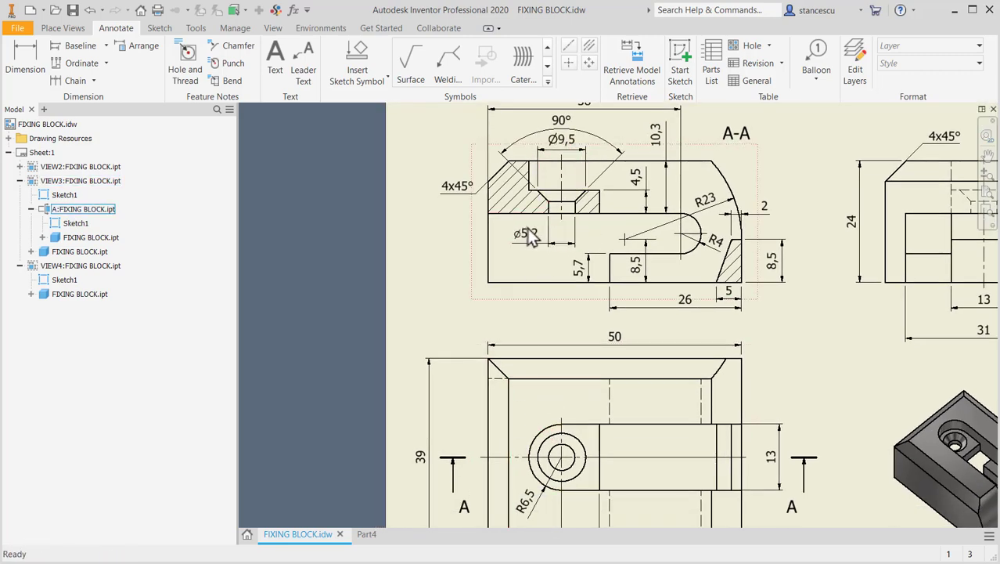
{"action": "left_click", "coordinate": [367, 535]}
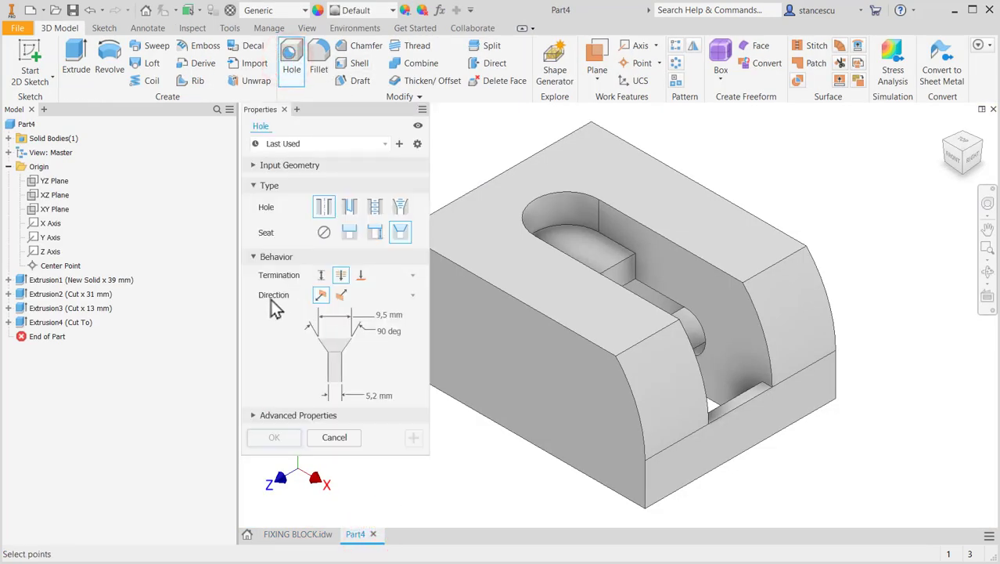
Create a through-all 5,2 mm hole with a 9,5 mm, 90° countersink on the pocket's step face, concentric with its rounded end
{"action": "left_click", "coordinate": [324, 233]}
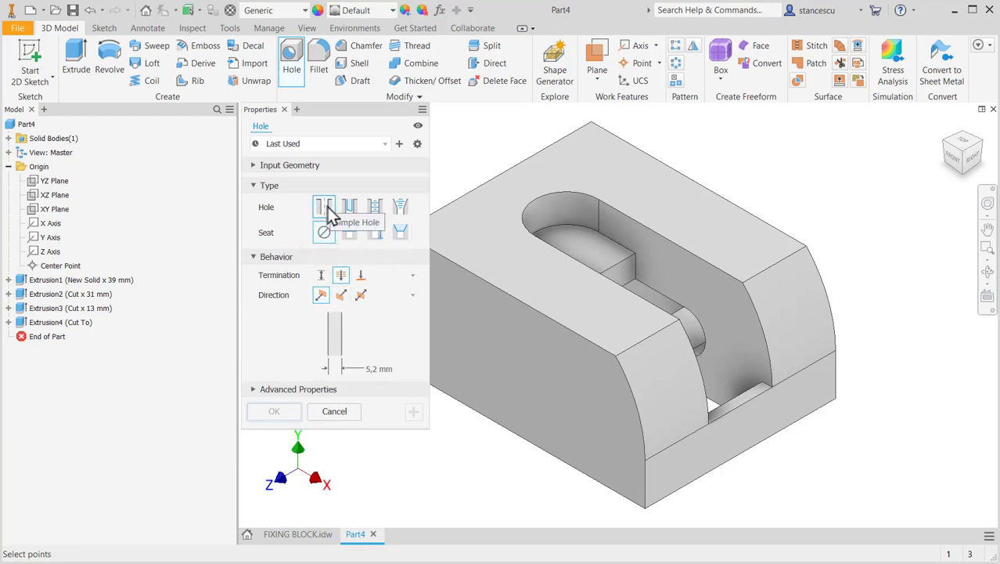
{"action": "left_click", "coordinate": [400, 233]}
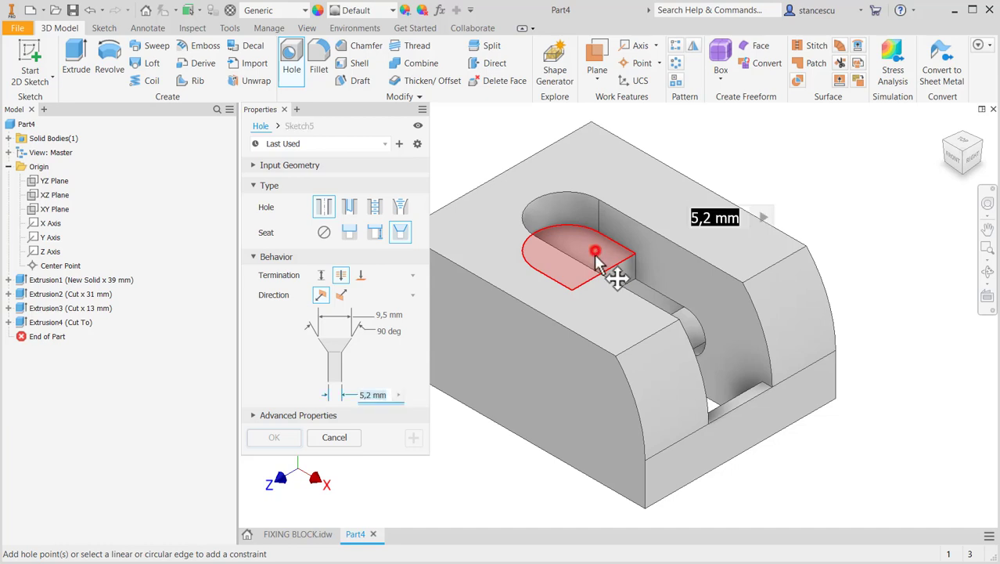
{"action": "left_click", "coordinate": [595, 250]}
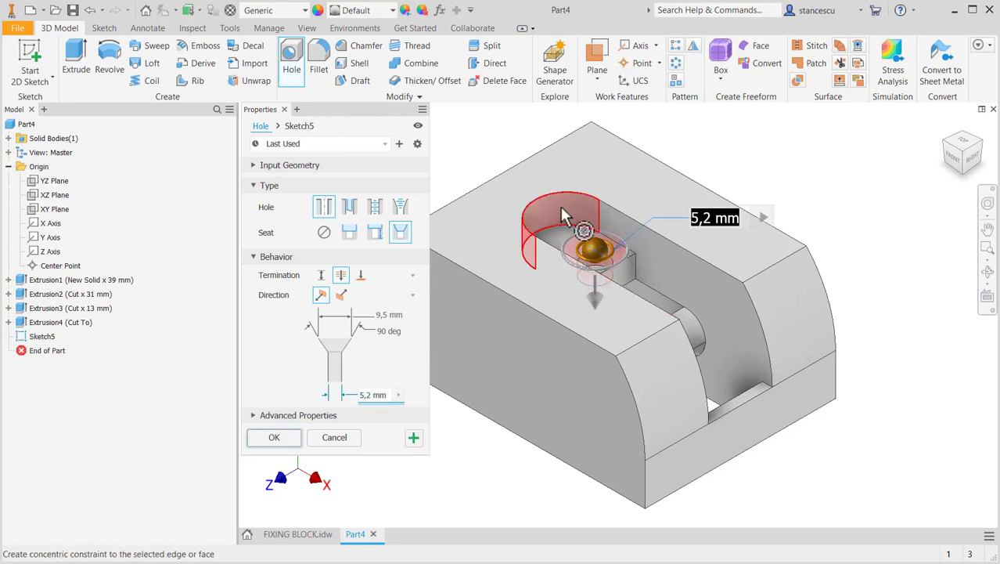
{"action": "left_click", "coordinate": [560, 206]}
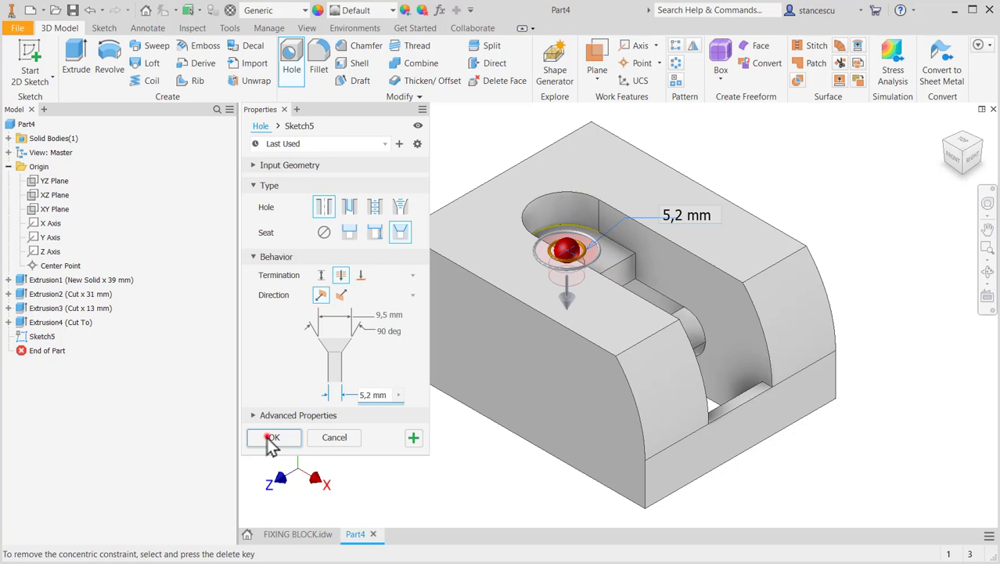
{"action": "left_click", "coordinate": [269, 437]}
{"action": "mouse_move", "coordinate": [424, 411]}
{"action": "middle_mouse_down", "text": "shift"}
{"action": "mouse_move", "coordinate": [415, 417]}
{"action": "mouse_move", "coordinate": [448, 263]}
{"action": "mouse_move", "coordinate": [444, 431]}
{"action": "mouse_move", "coordinate": [426, 431]}
{"action": "mouse_move", "coordinate": [494, 414]}
{"action": "mouse_move", "coordinate": [511, 440]}
{"action": "mouse_move", "coordinate": [676, 442]}
{"action": "mouse_move", "coordinate": [696, 420]}
{"action": "mouse_move", "coordinate": [587, 443]}
{"action": "mouse_move", "coordinate": [503, 380]}
{"action": "mouse_move", "coordinate": [442, 383]}
{"action": "mouse_move", "coordinate": [436, 400]}
{"action": "middle_mouse_up", "text": "shift"}
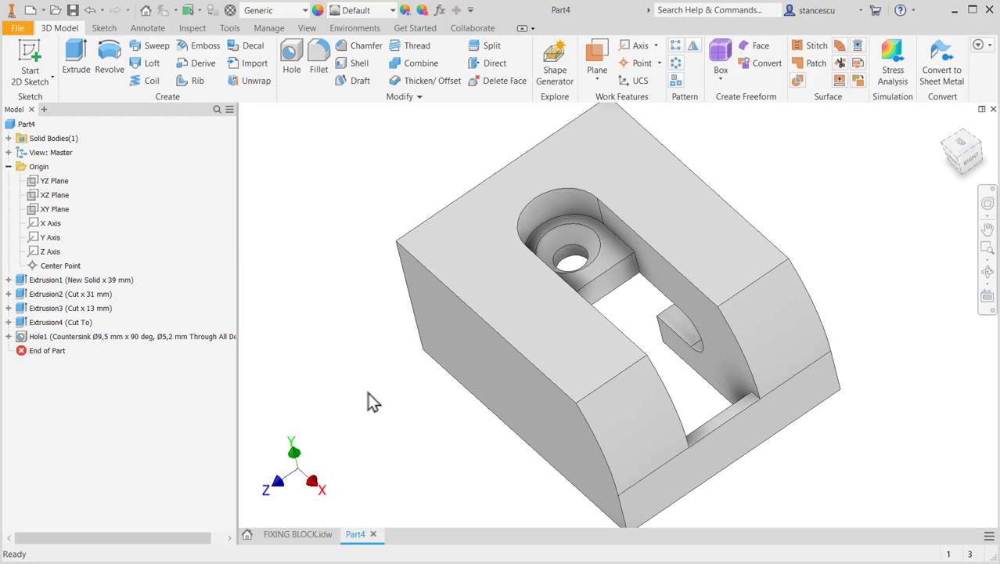
{"action": "key", "text": "F6"}
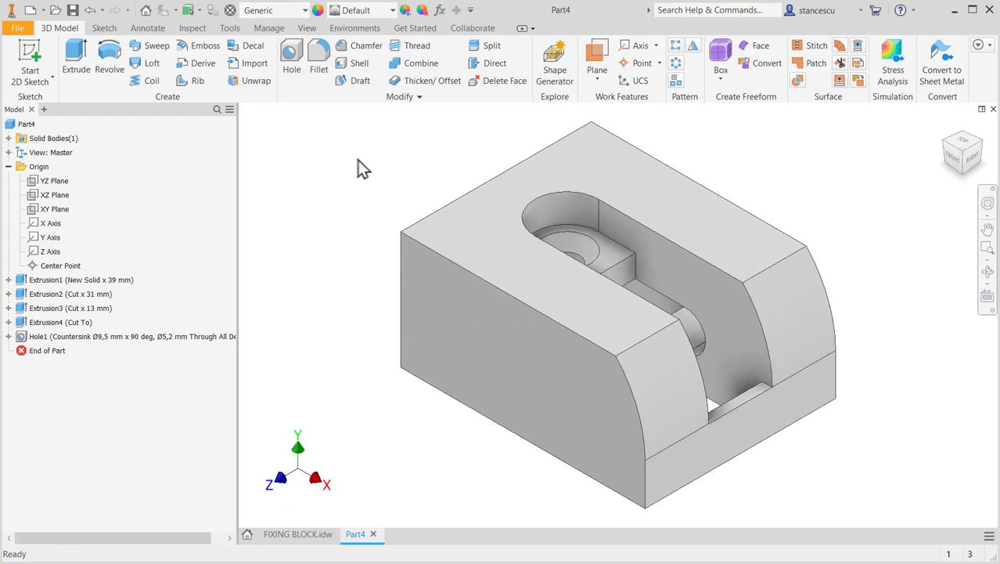
Check the chamfers in FIXING BLOCK.idw, and in Part4 chamfer both long top edges and the closed end's top edge by 4 mm
{"action": "left_click", "coordinate": [291, 535]}
{"action": "middle_click_drag", "start_coordinate": [853, 246], "coordinate": [685, 321]}
{"action": "left_click", "coordinate": [806, 223]}
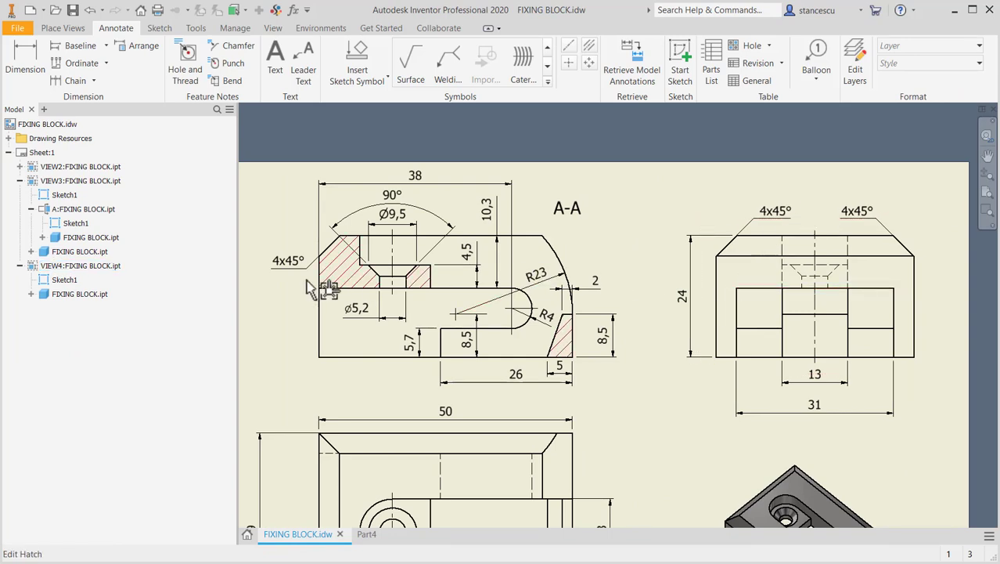
{"action": "middle_click_drag", "start_coordinate": [630, 407], "coordinate": [608, 280]}
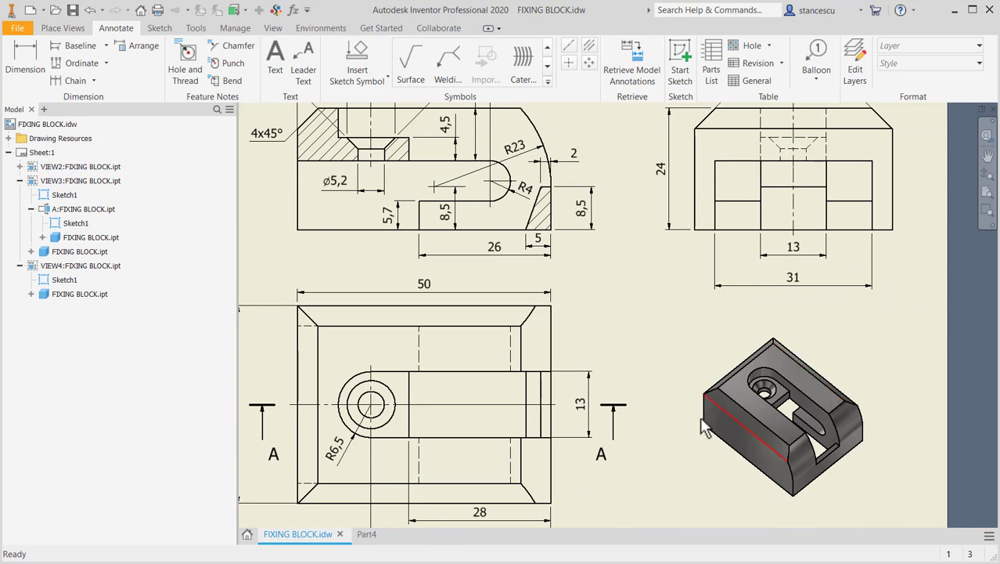
{"action": "left_click", "coordinate": [367, 534]}
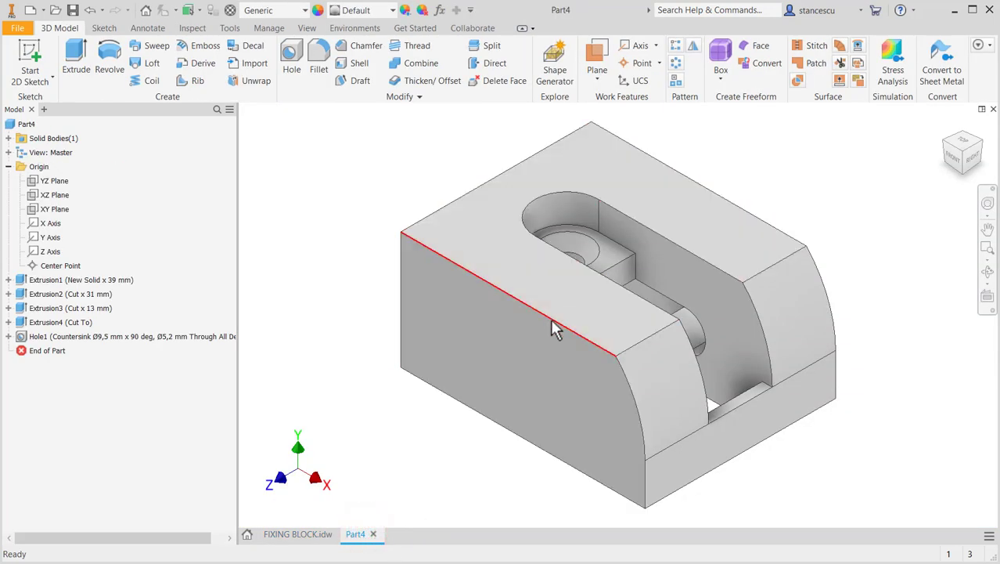
{"action": "left_click", "coordinate": [552, 319]}
{"action": "key", "text": "ctrl+shift+k"}
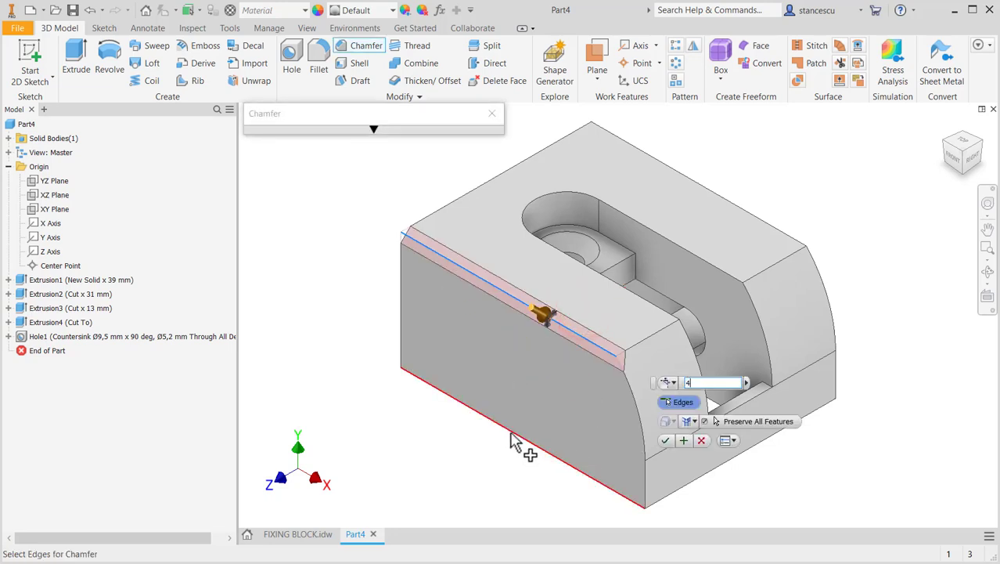
{"action": "left_click", "coordinate": [509, 181]}
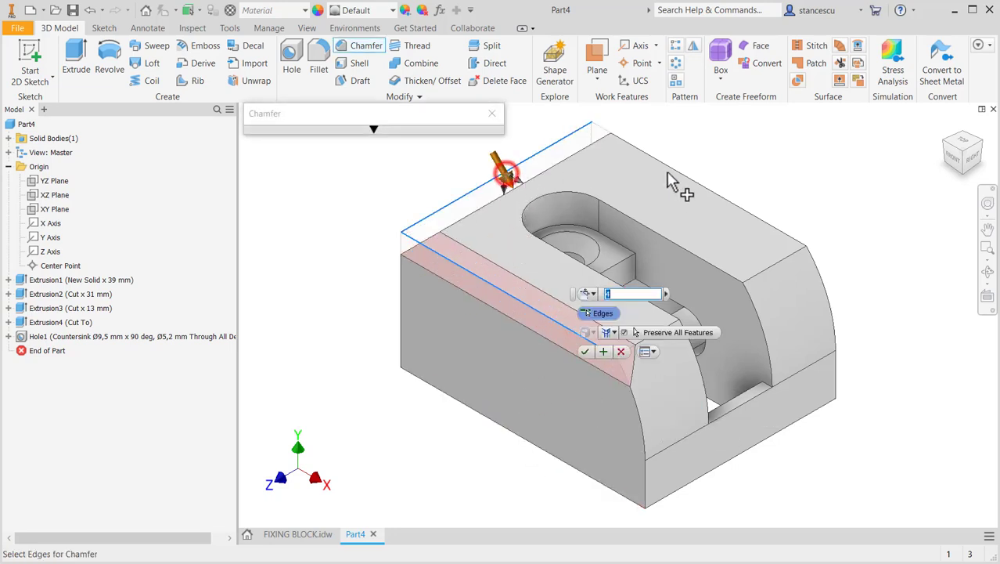
{"action": "left_click", "coordinate": [690, 178]}
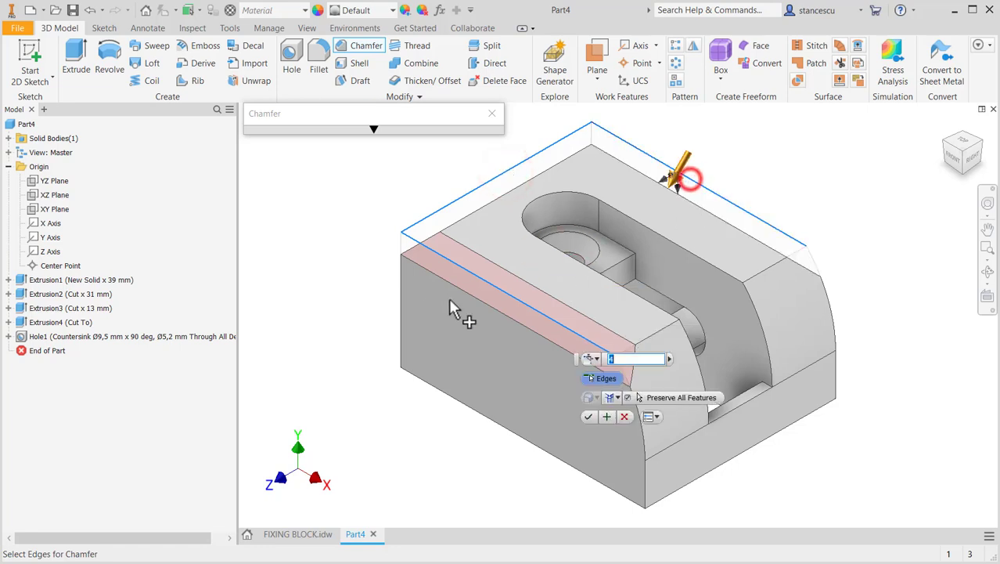
{"action": "left_click", "coordinate": [588, 416]}
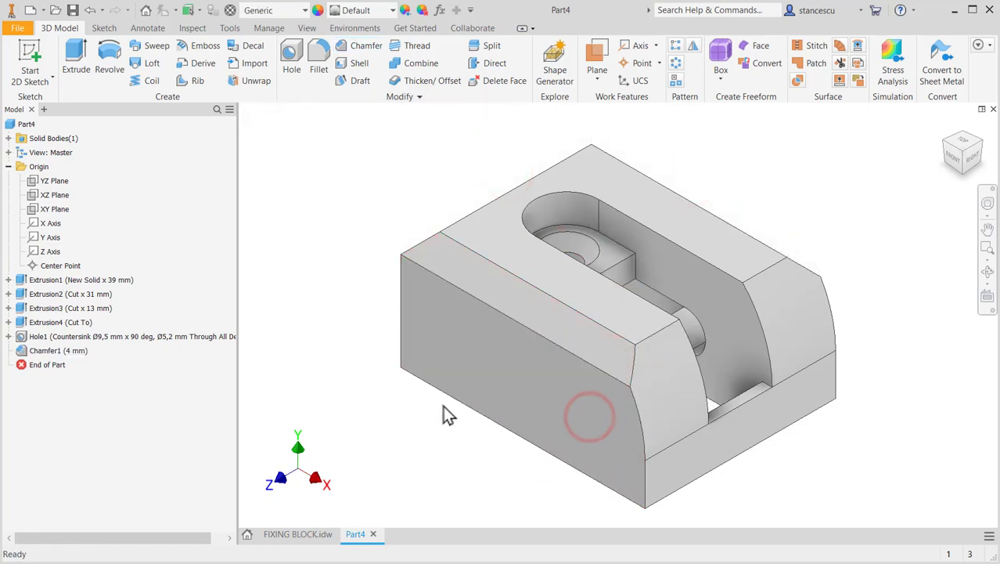
{"action": "mouse_move", "coordinate": [445, 411]}
{"action": "middle_mouse_down", "text": "shift"}
{"action": "mouse_move", "coordinate": [429, 436]}
{"action": "mouse_move", "coordinate": [462, 395]}
{"action": "mouse_move", "coordinate": [451, 411]}
{"action": "middle_mouse_up", "text": "shift"}
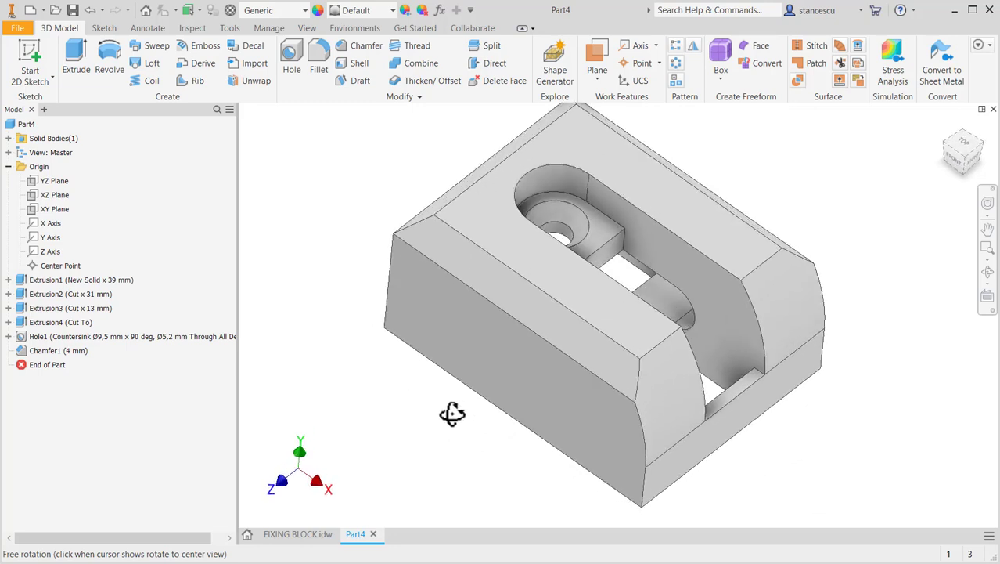
Assign the Steel, Carbon material and the Steel - Polished appearance to the part
{"action": "left_click", "coordinate": [274, 10]}
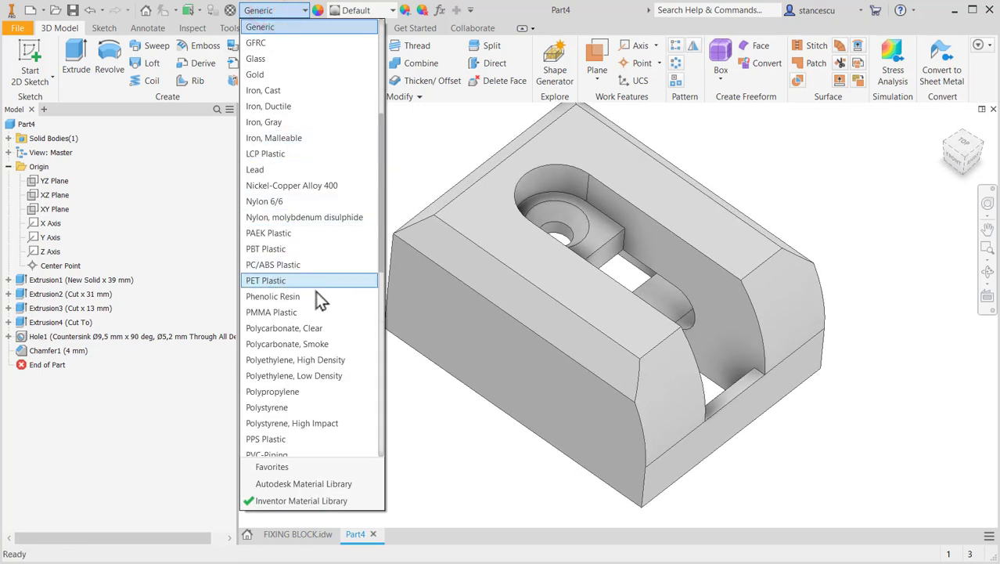
{"action": "scroll", "coordinate": [324, 304], "scroll_direction": "down", "scroll_amount": 7}
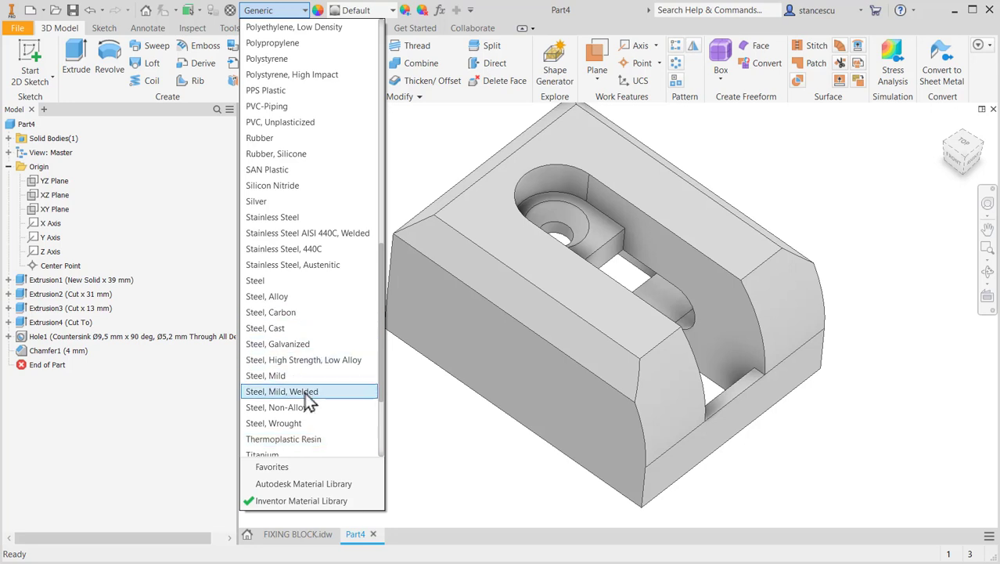
{"action": "left_click", "coordinate": [282, 312]}
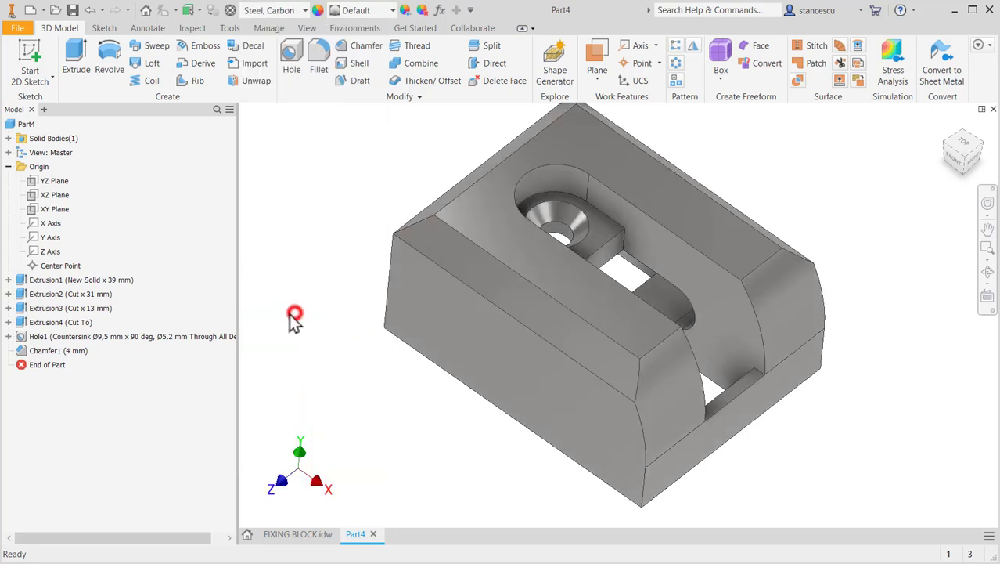
{"action": "left_click", "coordinate": [393, 11]}
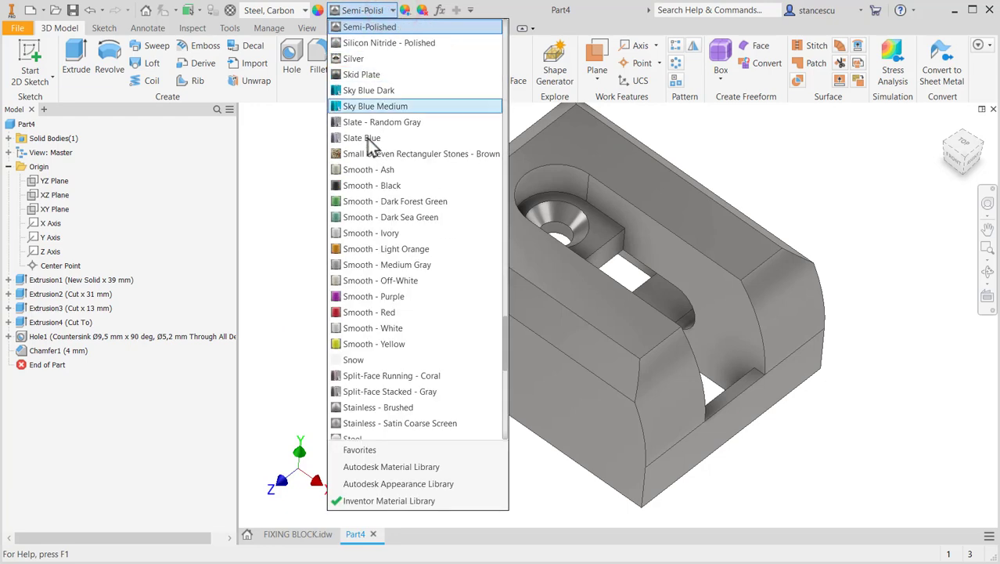
{"action": "scroll", "coordinate": [365, 331], "scroll_direction": "down", "scroll_amount": 1}
{"action": "scroll", "coordinate": [366, 332], "scroll_direction": "down", "scroll_amount": 2}
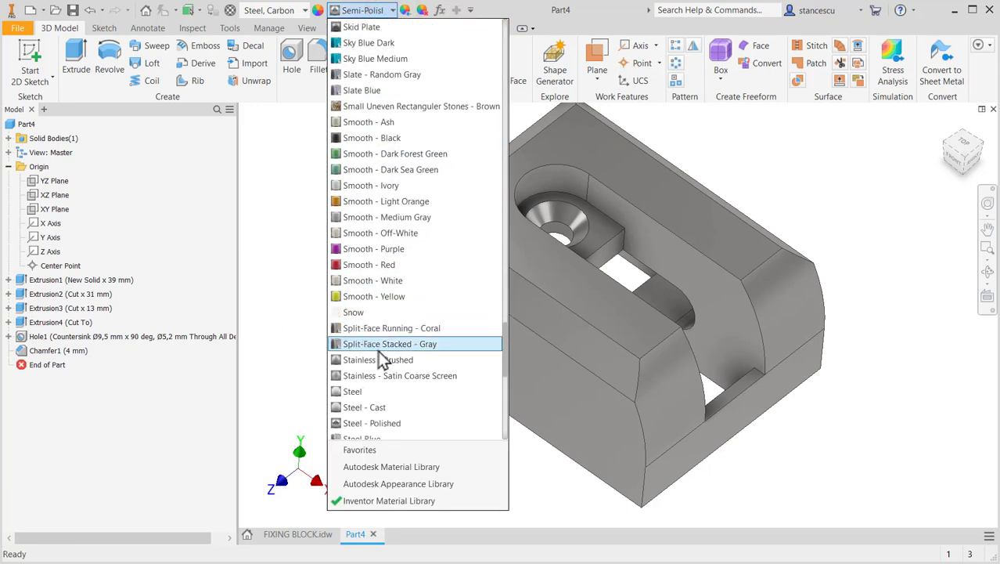
{"action": "left_click", "coordinate": [375, 407]}
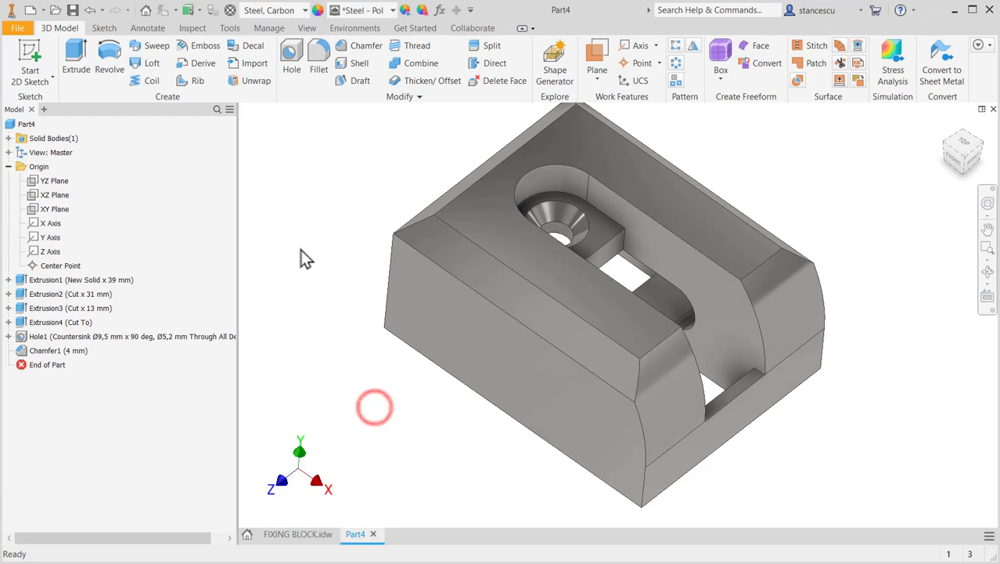
{"action": "key", "text": "F6"}
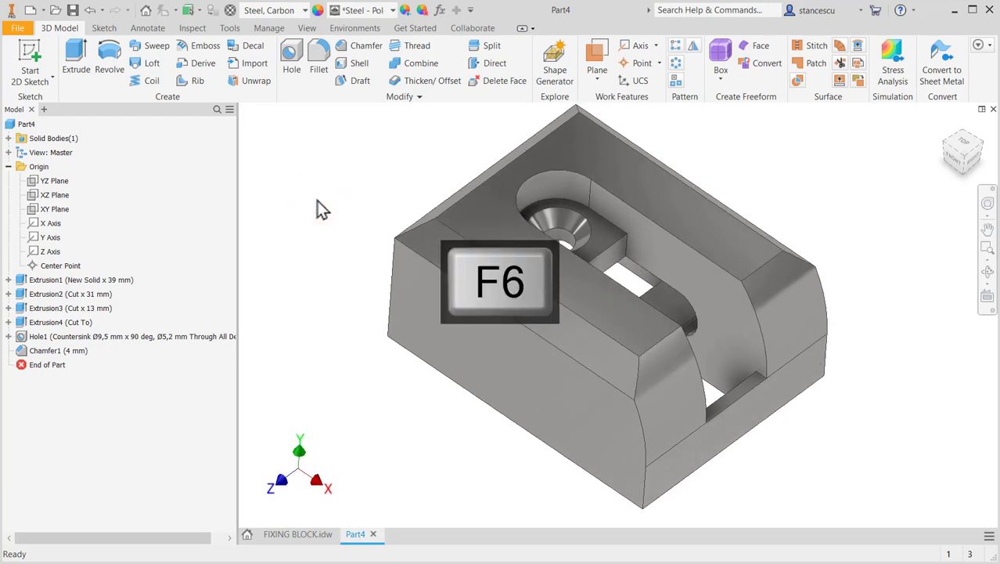
Inspect the finished block with Free Orbit, and restore the home view
{"action": "left_click", "coordinate": [987, 271]}
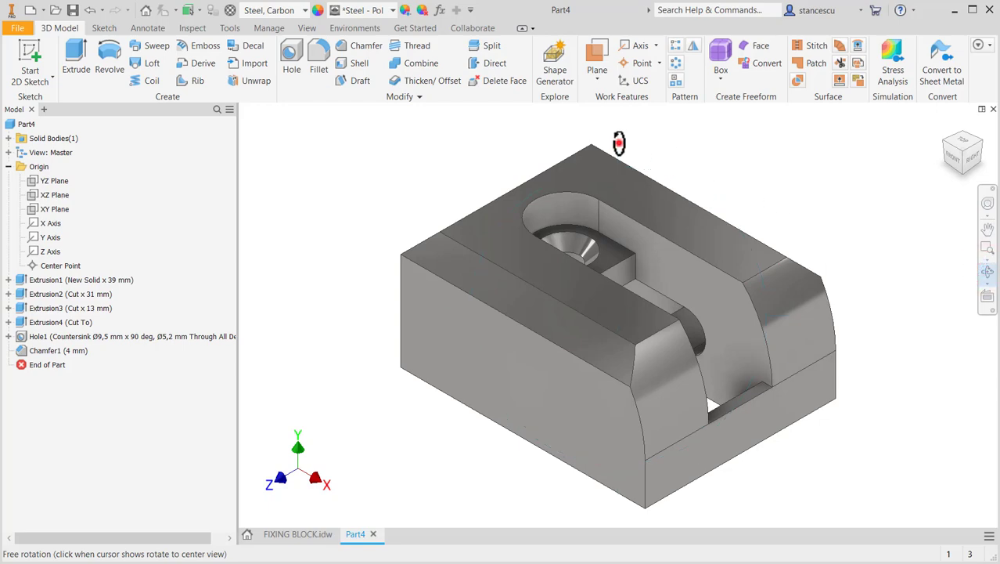
{"action": "left_click_drag", "start_coordinate": [618, 143], "coordinate": [720, 152]}
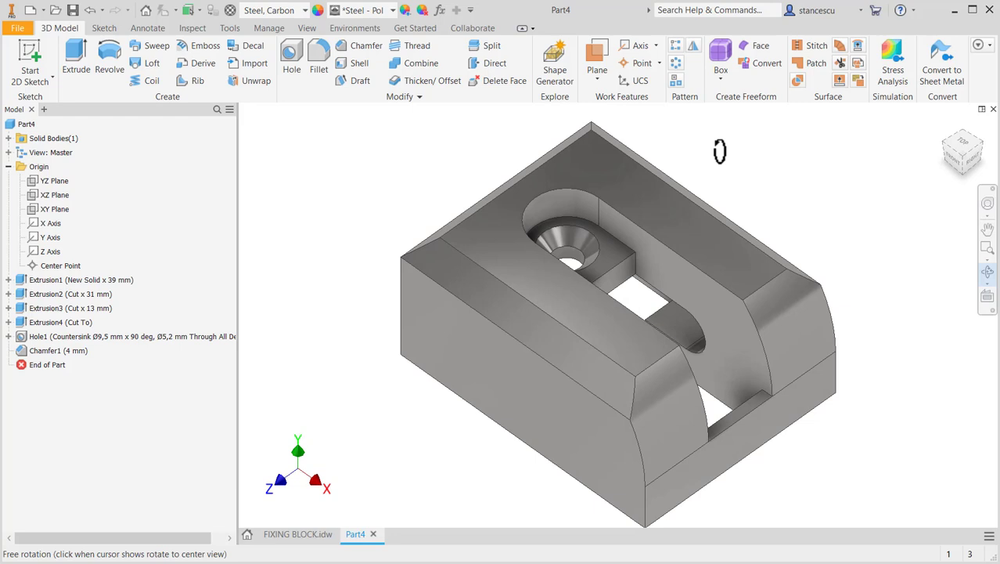
{"action": "left_click", "coordinate": [356, 138]}
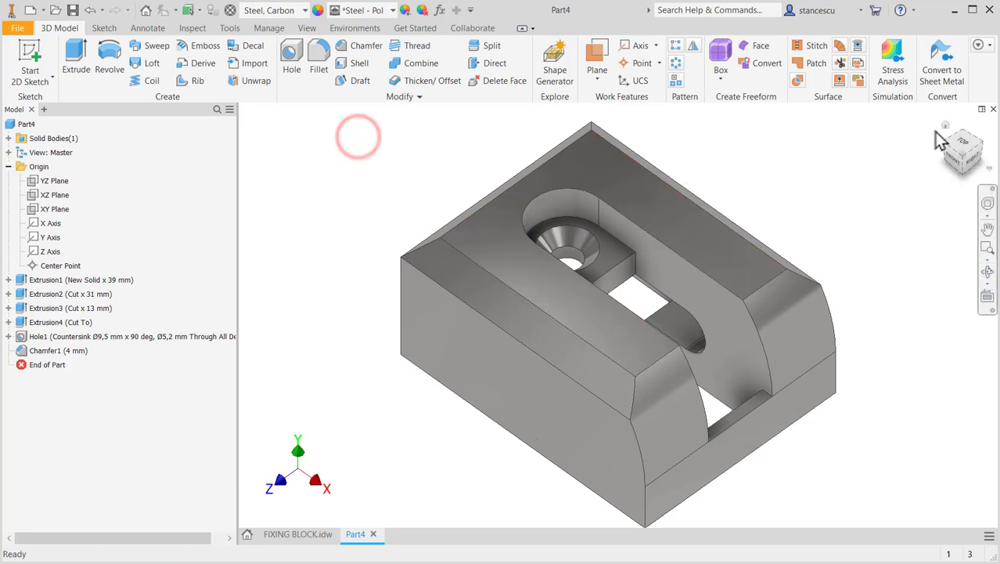
{"action": "left_click", "coordinate": [946, 124]}
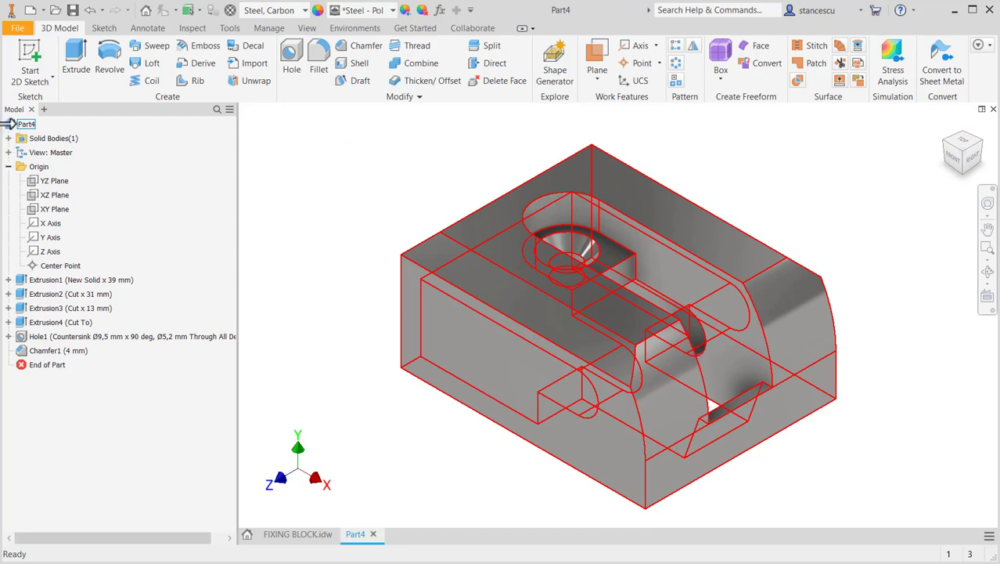
Open the part's iProperties, update its physical properties to read the mass and volume, and close them
{"action": "right_click", "coordinate": [11, 129]}
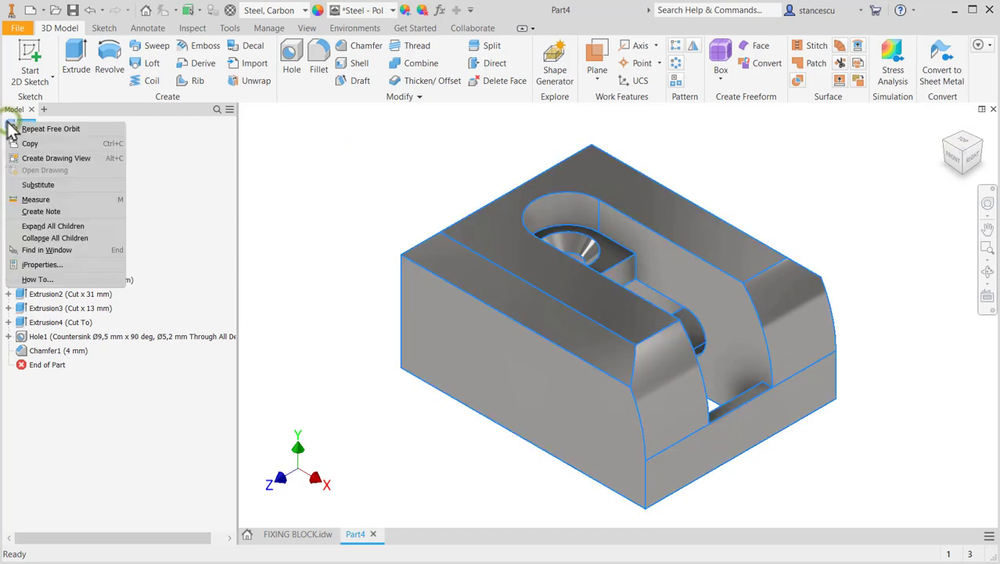
{"action": "left_click", "coordinate": [49, 267]}
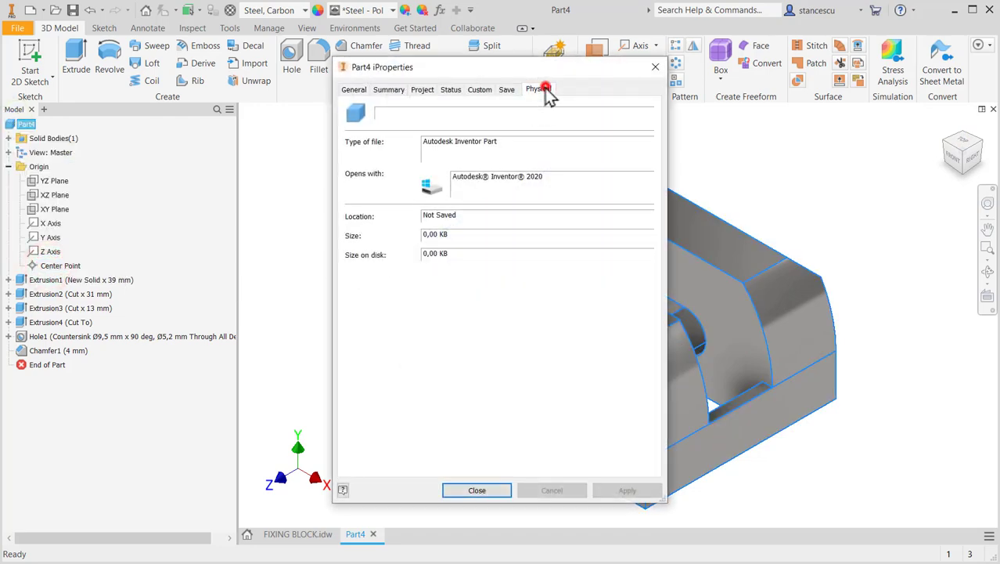
{"action": "left_click", "coordinate": [540, 90]}
{"action": "left_click", "coordinate": [626, 122]}
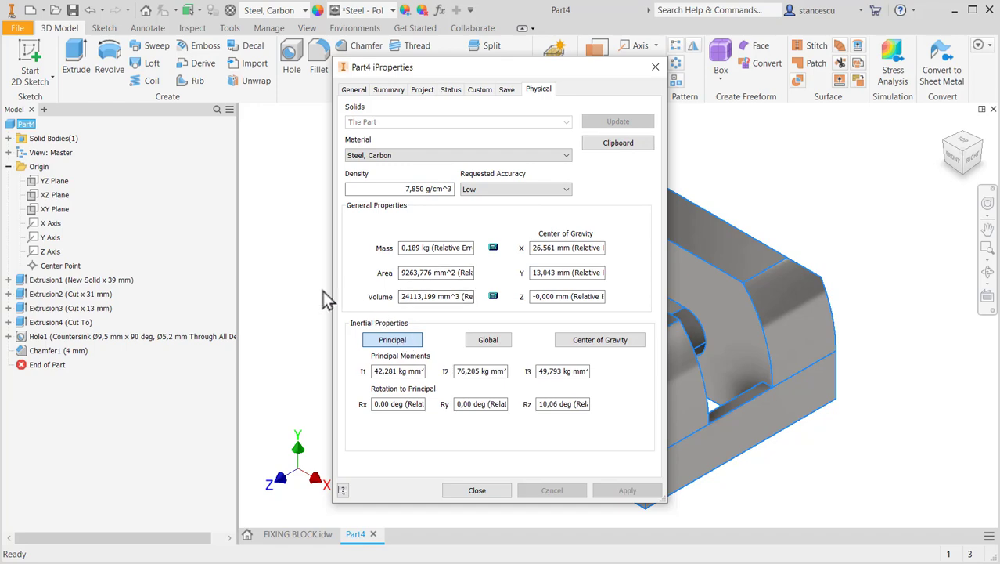
{"action": "left_click", "coordinate": [472, 491]}
{"action": "left_click", "coordinate": [330, 350]}
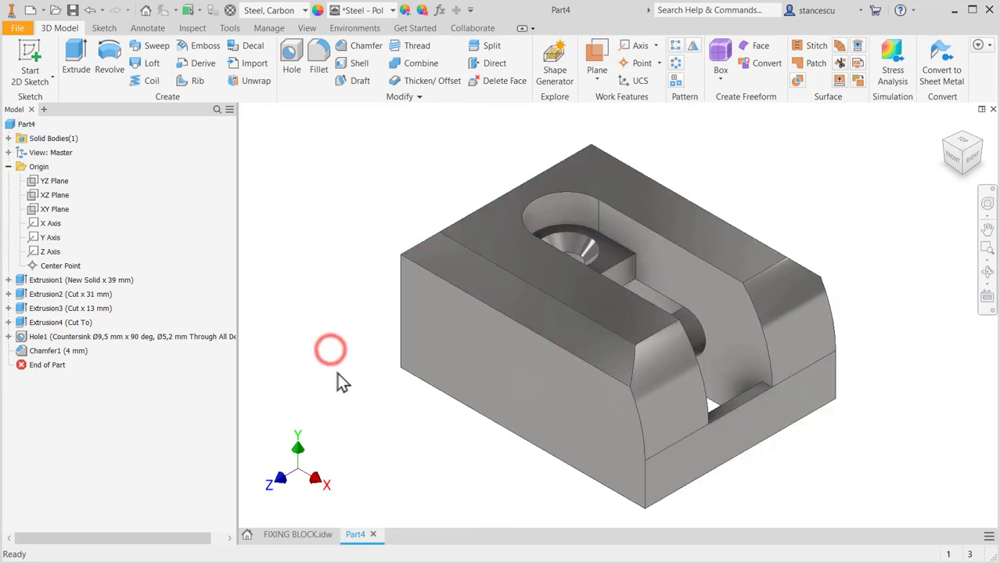